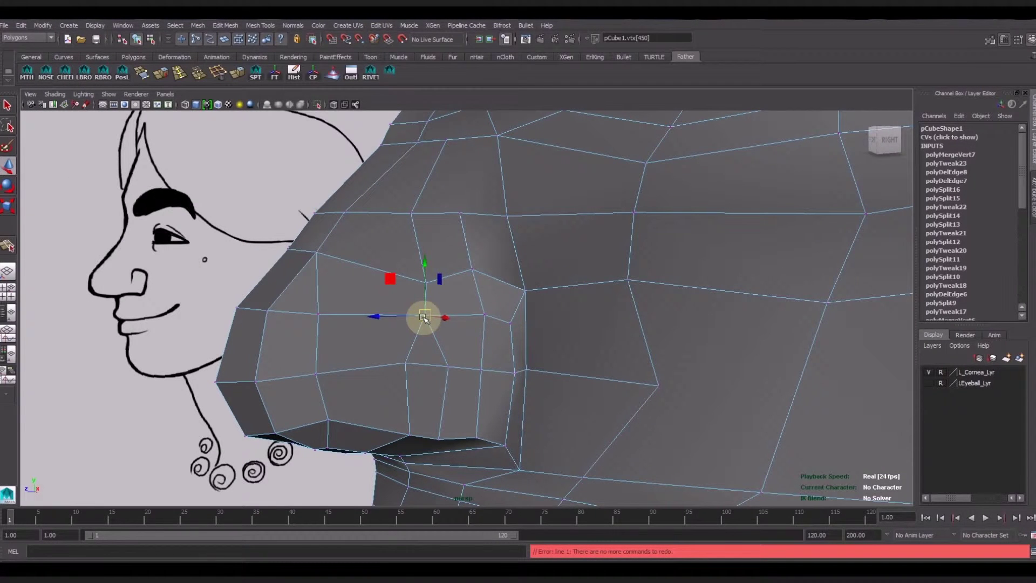
Step: Undo the recent vertex moves, try a vertex merge, nudge a nose-side vertex left, then undo the merge
key(ctrl+z)
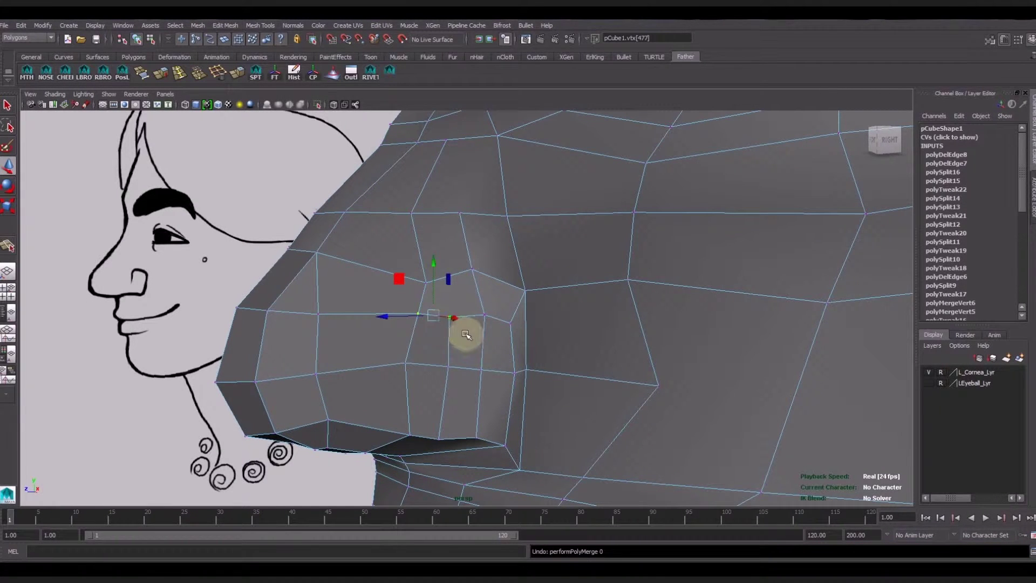
key(ctrl+z)
key(ctrl+z)
key(ctrl+z)
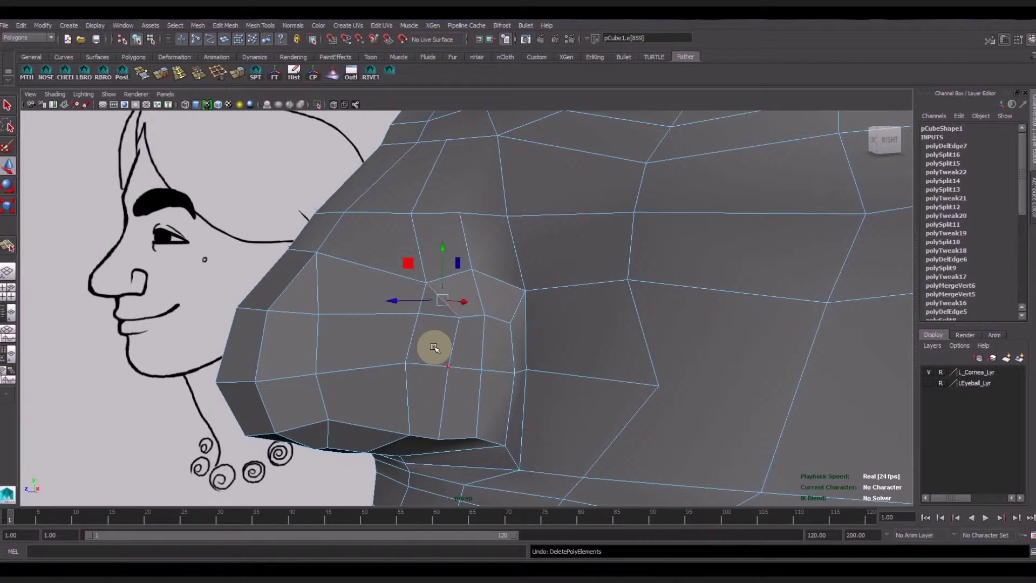
right_drag(454, 323, 415, 322)
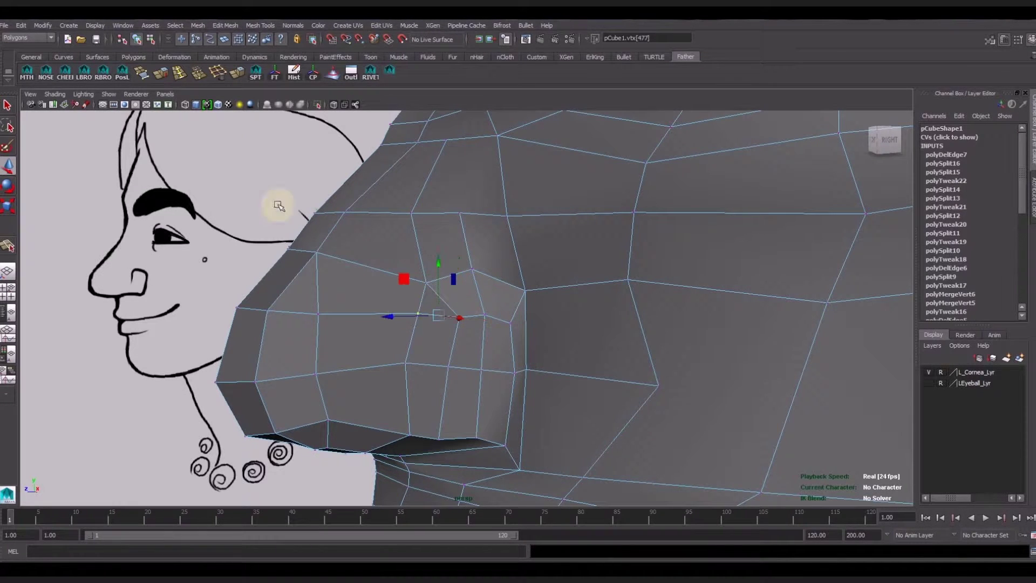
click(199, 72)
middle_drag(423, 305, 409, 316)
mouse_move(413, 316)
alt+mouse_down()
mouse_move(454, 395)
mouse_move(499, 393)
alt+mouse_up()
key(ctrl+z)
key(ctrl+z)
key(ctrl+z)
key(ctrl+z)
Step: Reposition the nose-side vertices toward the reference sketch, checking the profile from another angle
alt+drag(468, 393, 474, 336)
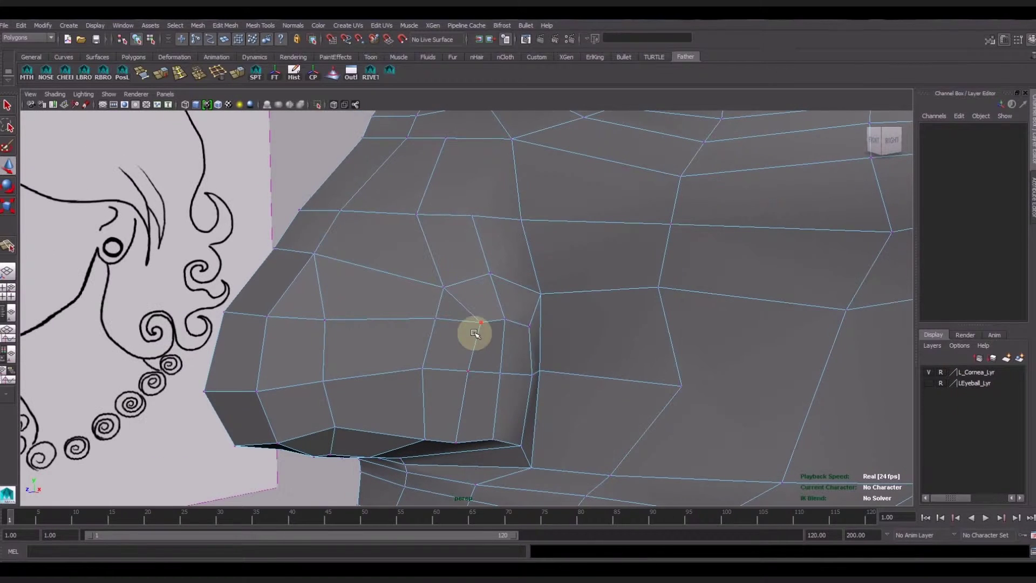
click(472, 330)
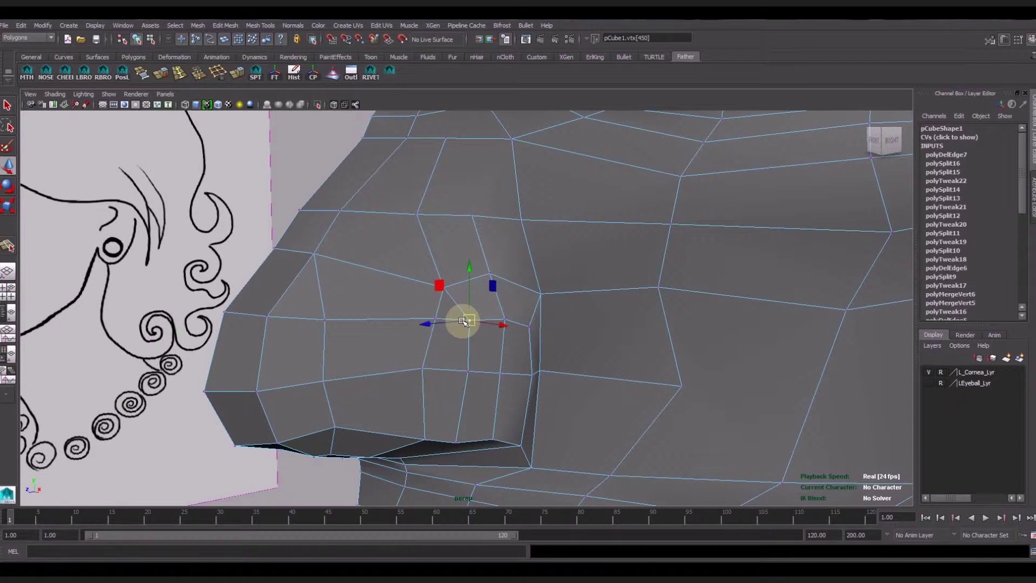
click(439, 286)
drag(439, 287, 431, 295)
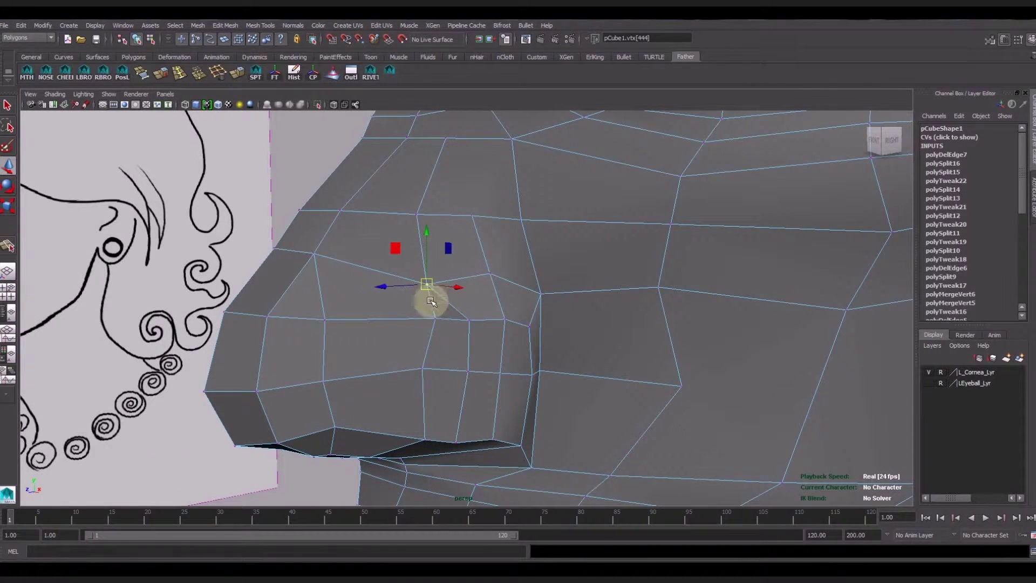
mouse_move(472, 338)
alt+mouse_down()
mouse_move(453, 365)
mouse_move(438, 366)
mouse_move(498, 375)
alt+mouse_up()
shift+click(504, 323)
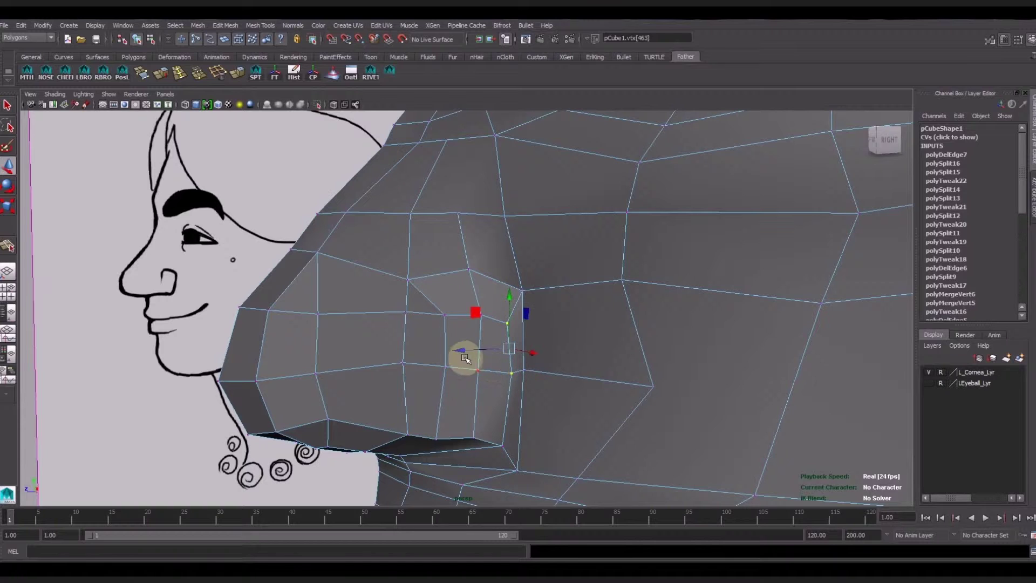
click(449, 324)
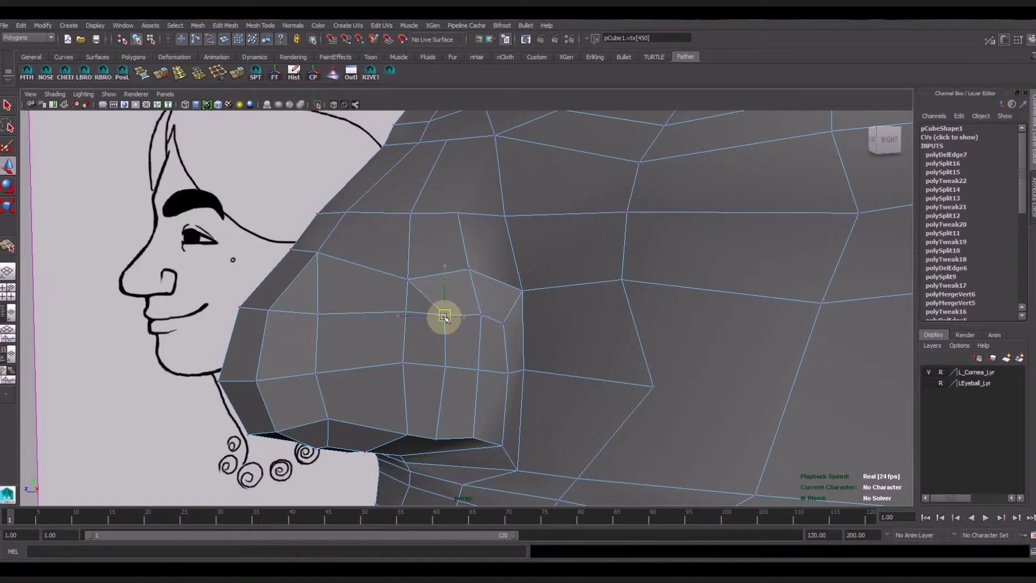
click(444, 317)
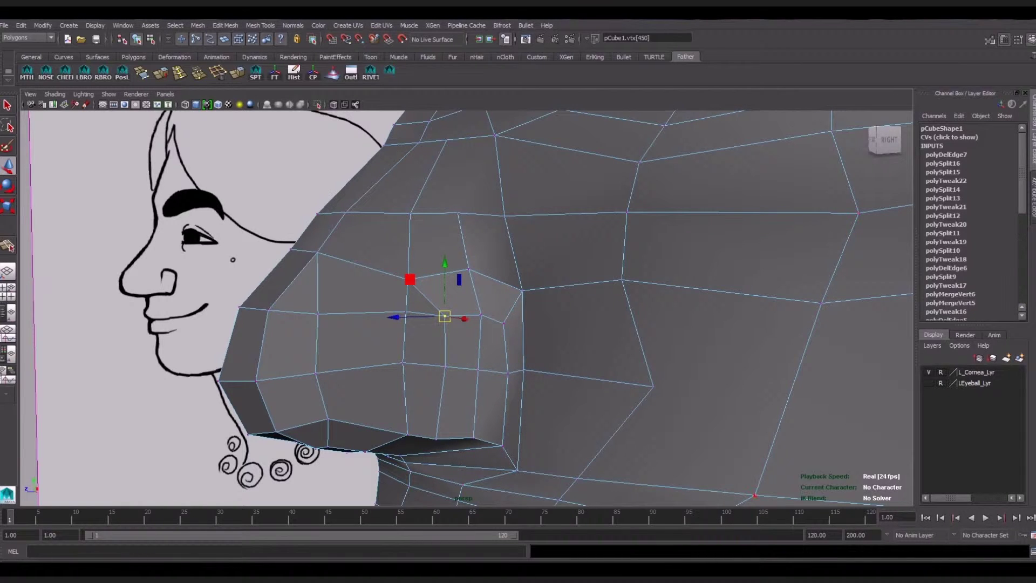
scroll(492, 300, up, 2)
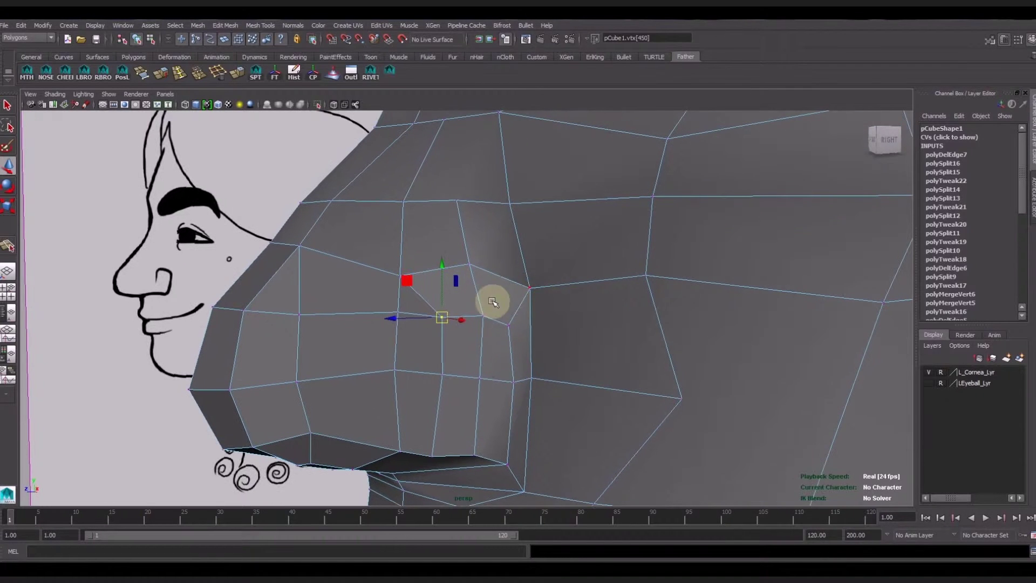
Step: Delete the diagonal edge on the side of the nose and select the adjacent horizontal edge
right_drag(424, 309, 417, 276)
click(418, 293)
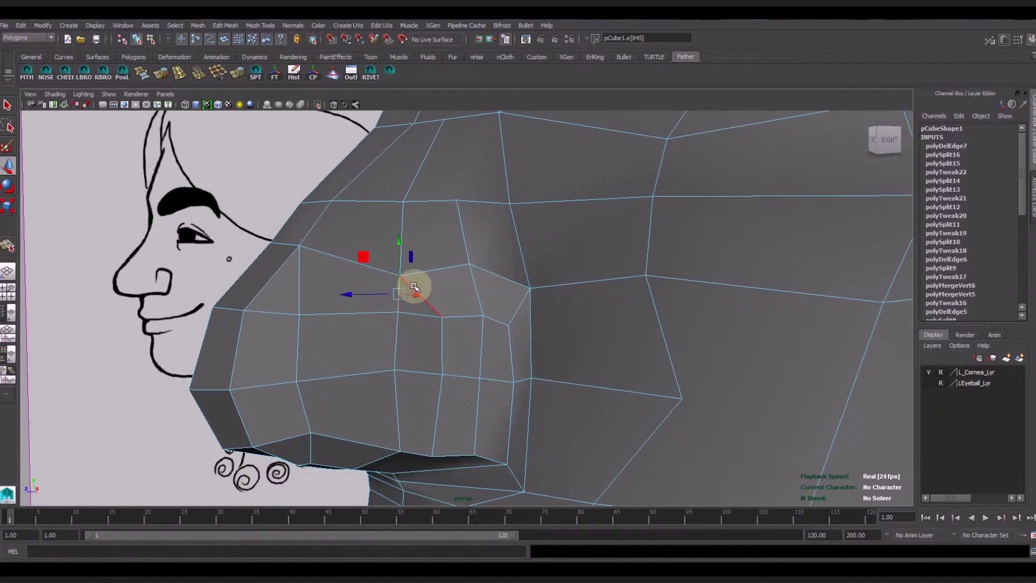
click(414, 286)
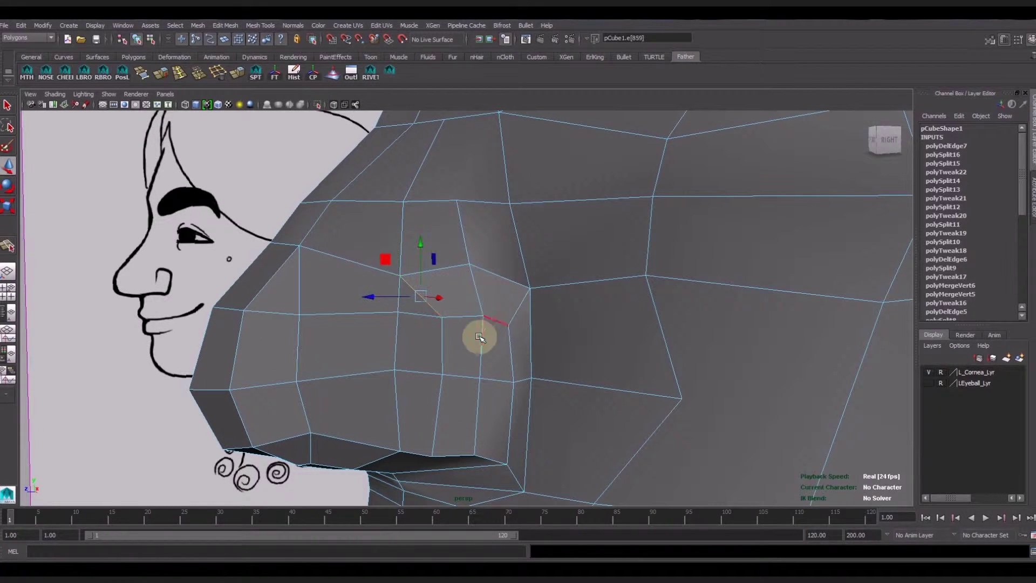
click(221, 78)
alt+middle_drag(504, 287, 537, 273)
click(452, 265)
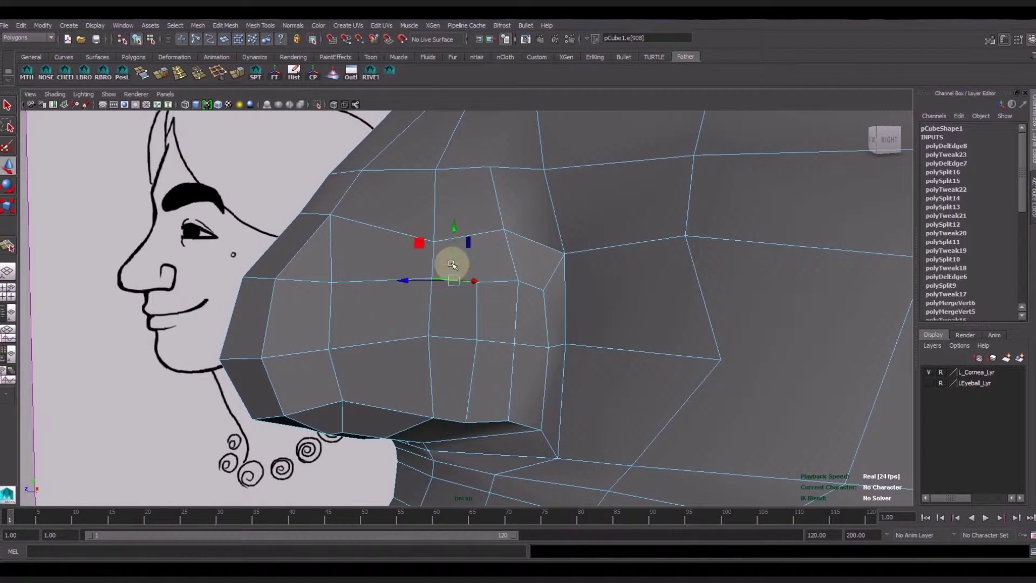
Step: Delete the horizontal edge, cut a new edge across the nose side, and shift its vertex up-left
click(218, 77)
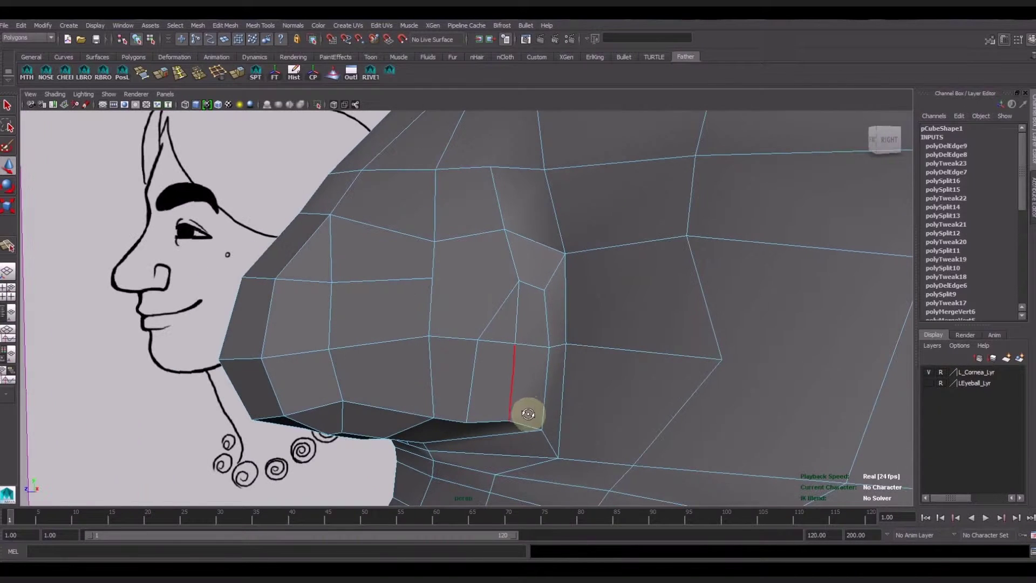
click(255, 73)
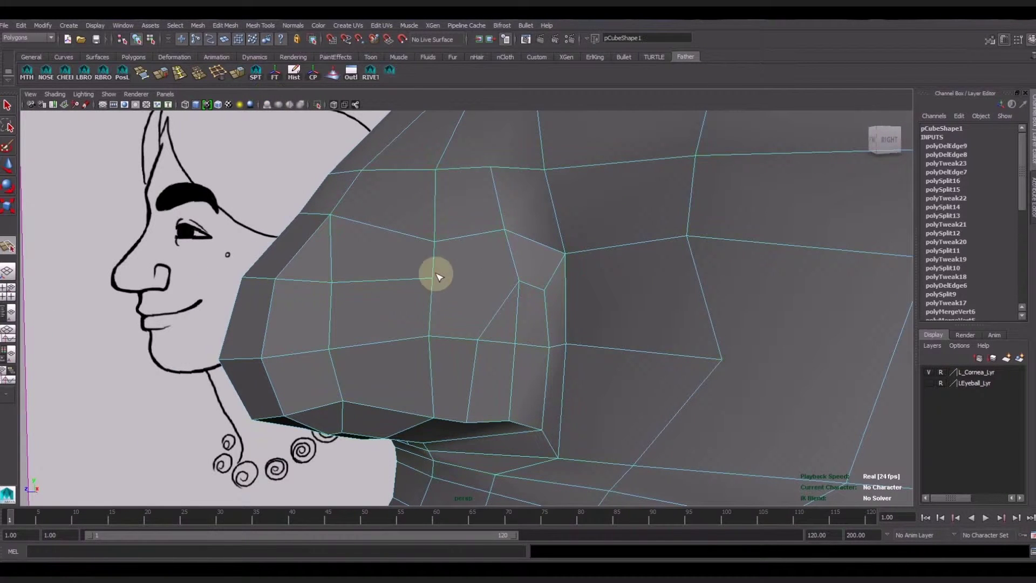
right_drag(497, 313, 475, 301)
click(494, 314)
drag(494, 314, 471, 288)
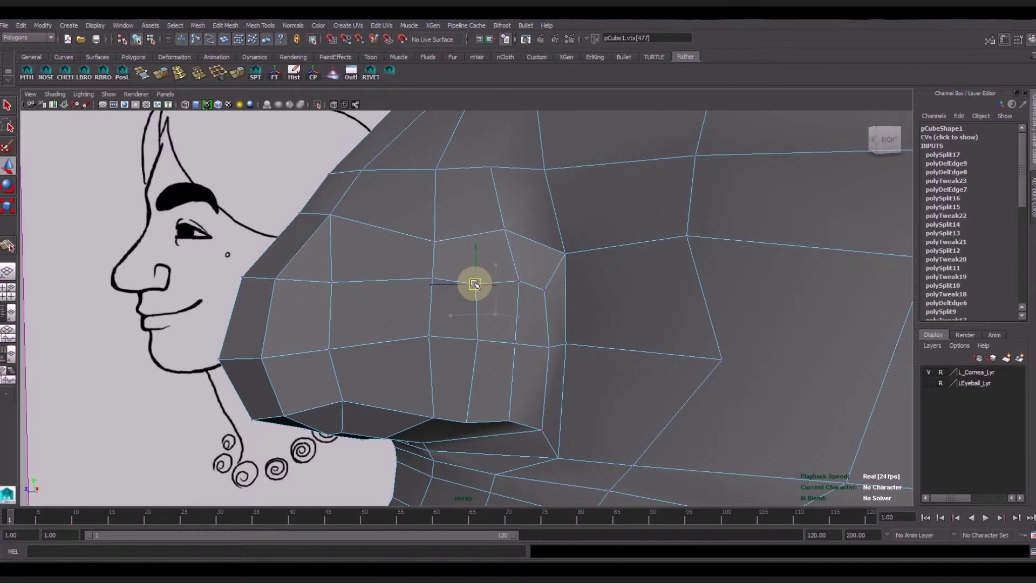
click(473, 340)
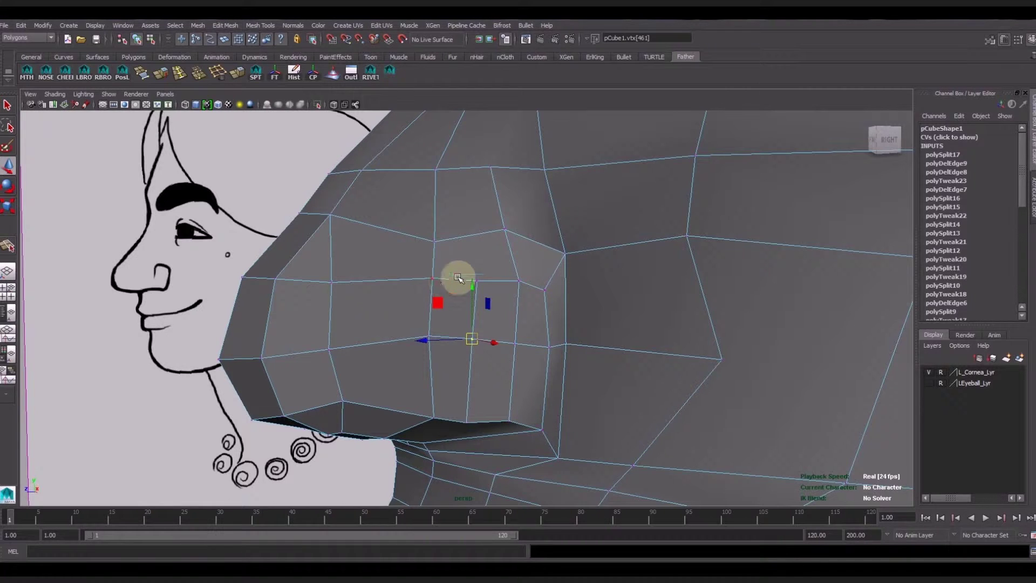
Step: Merge two nose-side vertices into one and move the merged vertex down and right
click(433, 240)
shift+click(478, 278)
alt+drag(488, 354, 499, 357)
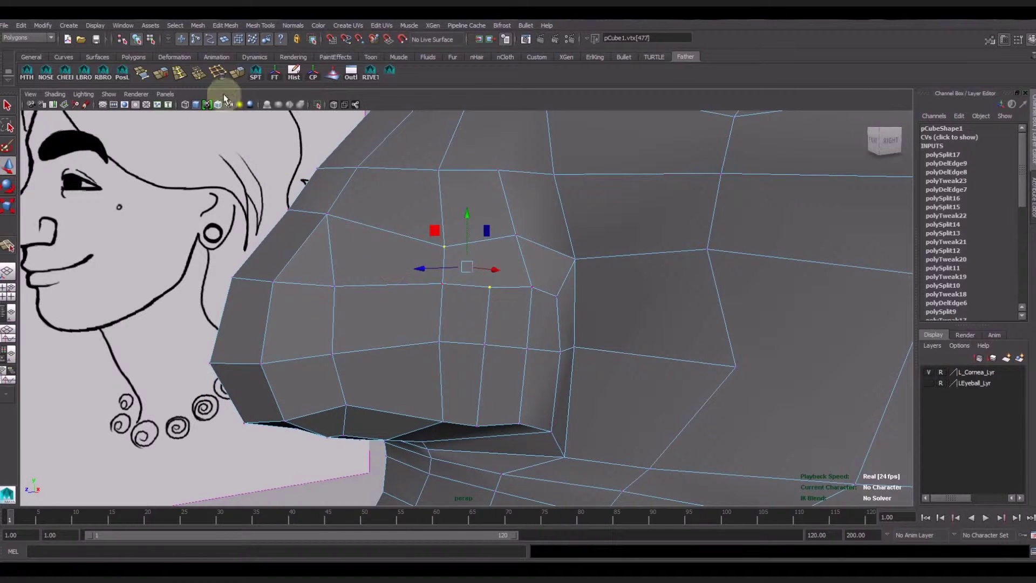
shift+right_drag(467, 267, 482, 278)
drag(467, 268, 485, 281)
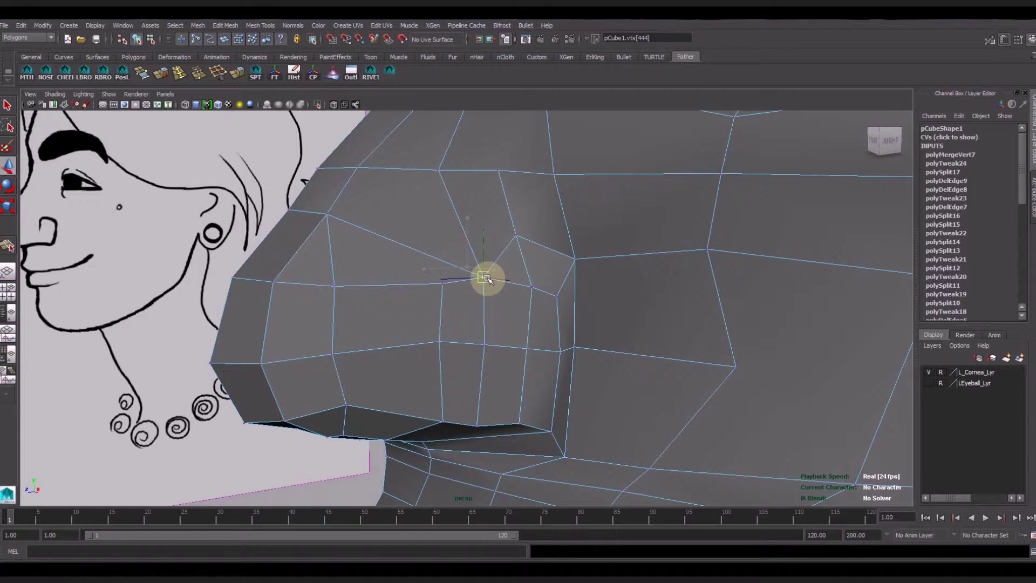
alt+middle_drag(518, 251, 537, 271)
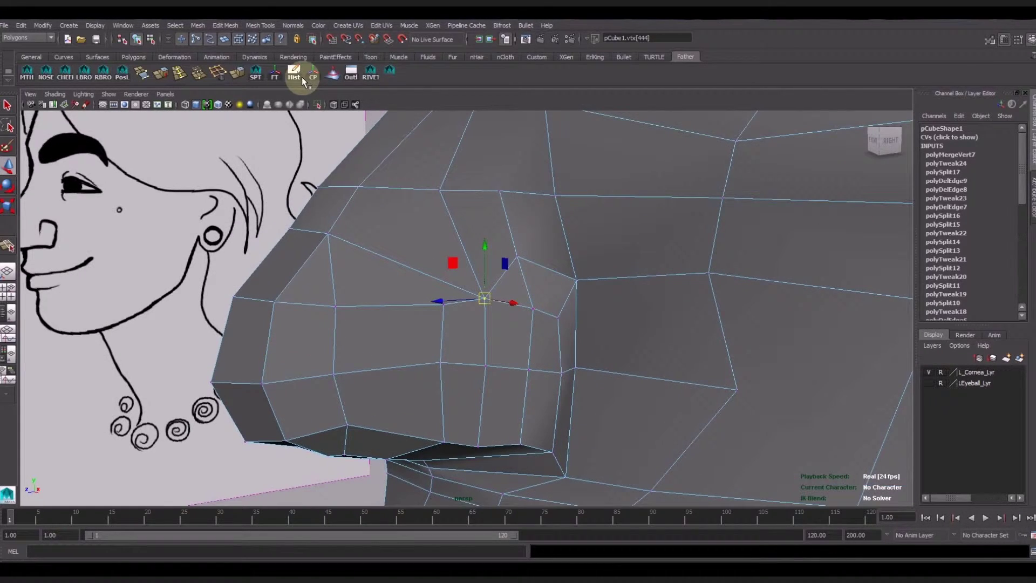
Step: Cut an edge up to the upper nose edge, then delete it and another unwanted edge beside the nose
click(505, 253)
click(518, 258)
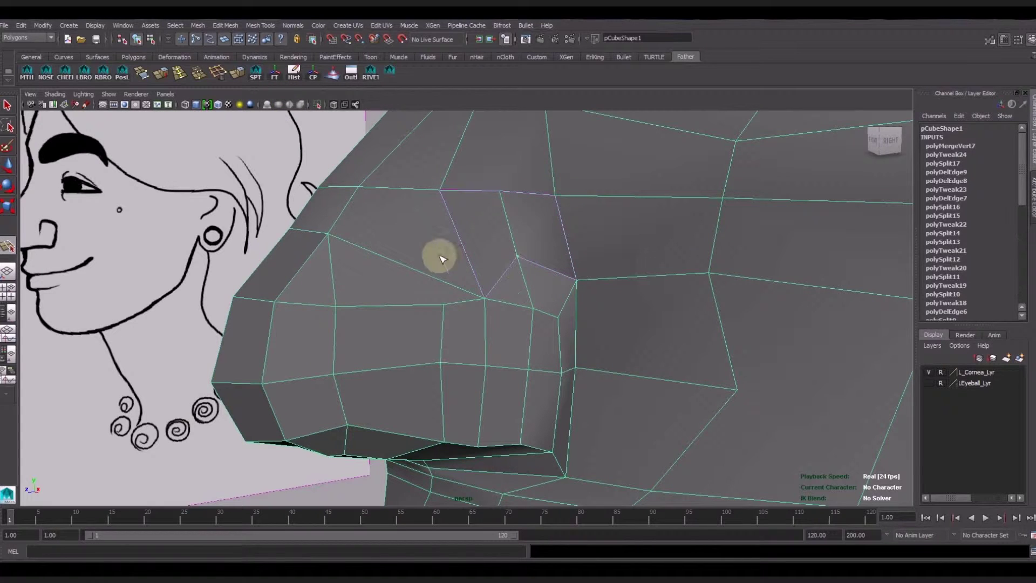
click(321, 248)
key(Return)
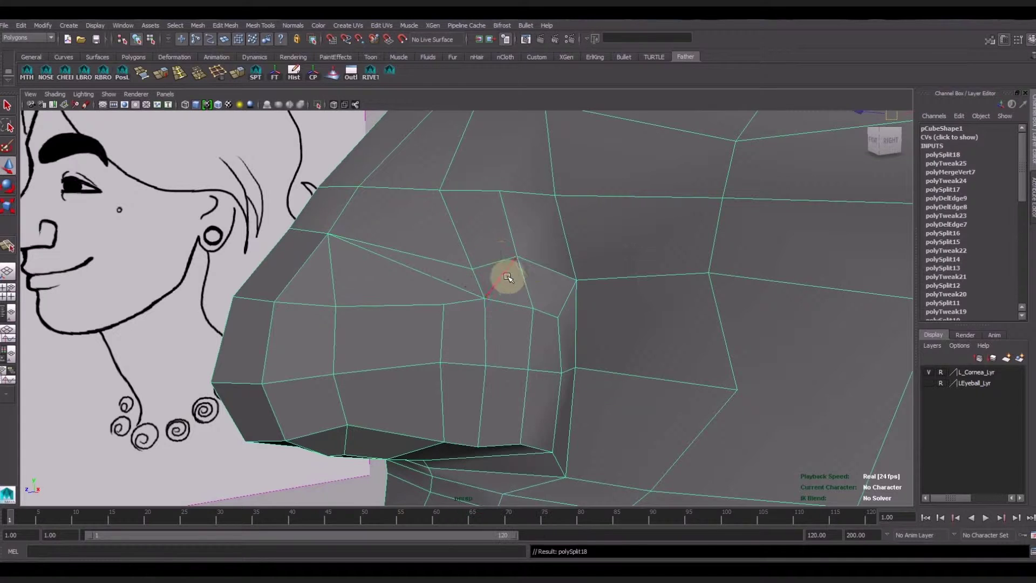
click(217, 71)
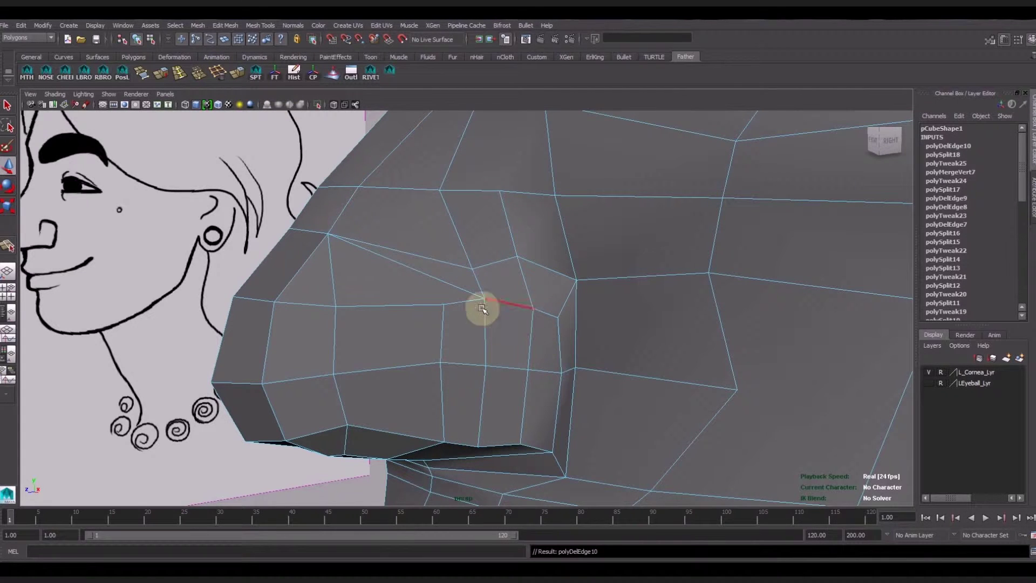
click(459, 290)
click(218, 71)
Step: Cut one more new edge into the side of the nose
mouse_move(508, 339)
alt+mouse_down()
mouse_move(513, 306)
mouse_move(482, 342)
mouse_move(356, 180)
alt+mouse_up()
click(228, 79)
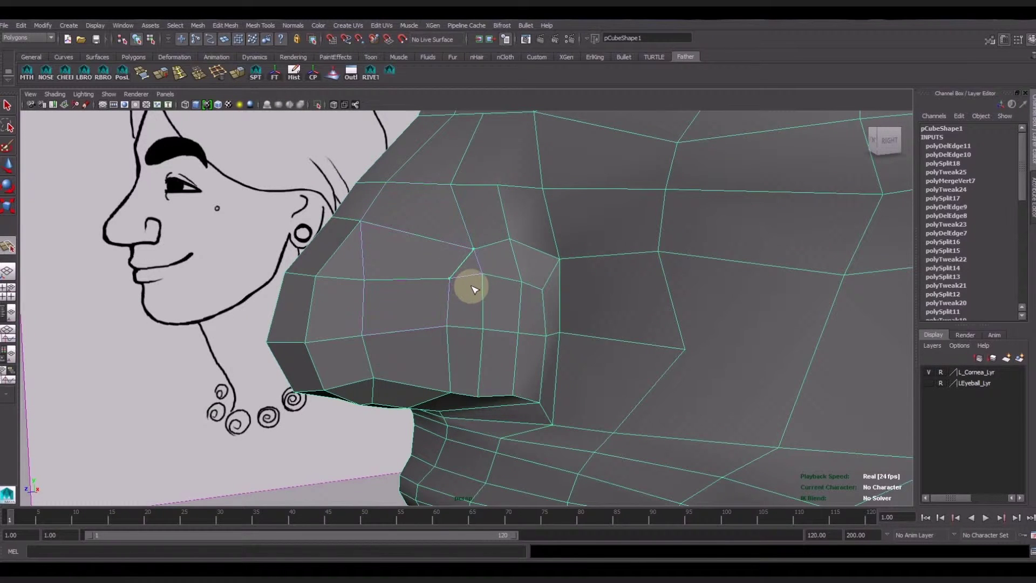
key(Return)
mouse_move(535, 266)
alt+mouse_down()
mouse_move(530, 341)
mouse_move(548, 346)
mouse_move(534, 321)
alt+mouse_up()
Step: Adjust vertices on top, lower side and back of the nostril wing, orbiting to check the shape
right_drag(479, 246, 484, 244)
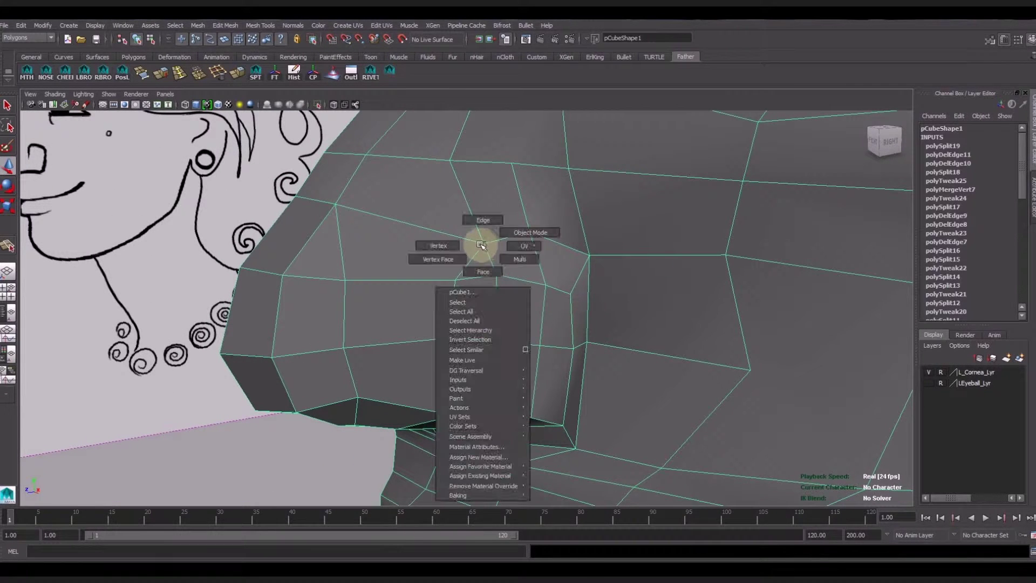
click(477, 242)
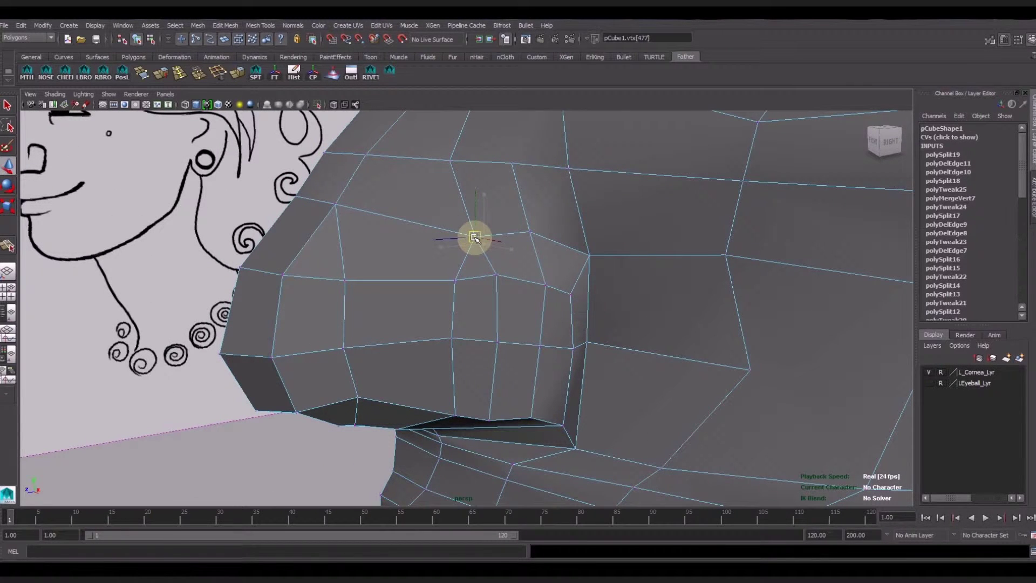
mouse_move(483, 379)
alt+mouse_down()
mouse_move(485, 279)
mouse_move(507, 324)
alt+mouse_up()
click(490, 323)
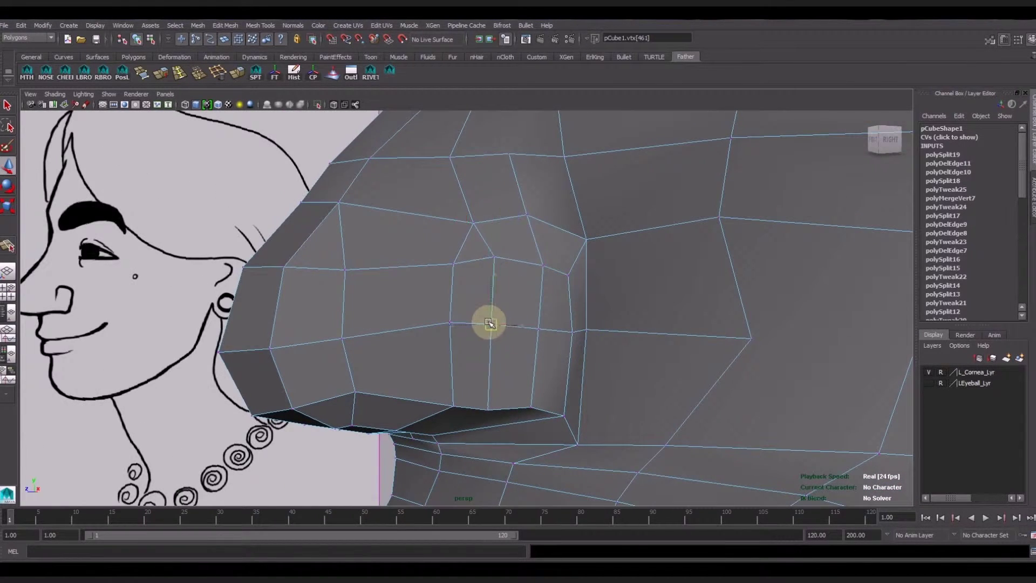
mouse_move(455, 296)
alt+mouse_down()
mouse_move(359, 287)
mouse_move(445, 245)
mouse_move(515, 314)
mouse_move(454, 296)
alt+mouse_up()
scroll(515, 313, down, 3)
click(507, 244)
mouse_move(454, 333)
alt+mouse_down()
mouse_move(440, 277)
mouse_move(458, 310)
alt+mouse_up()
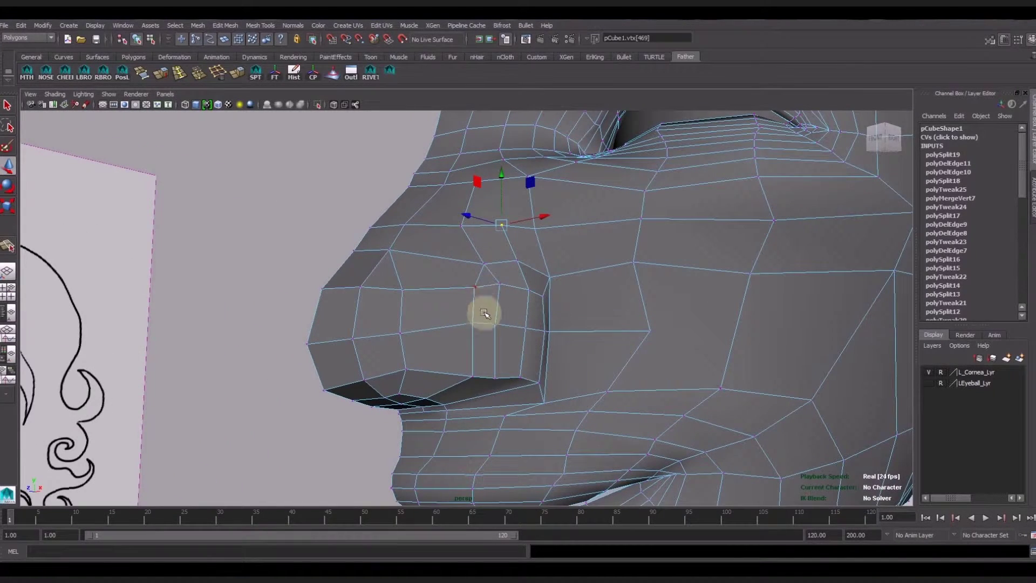
click(255, 70)
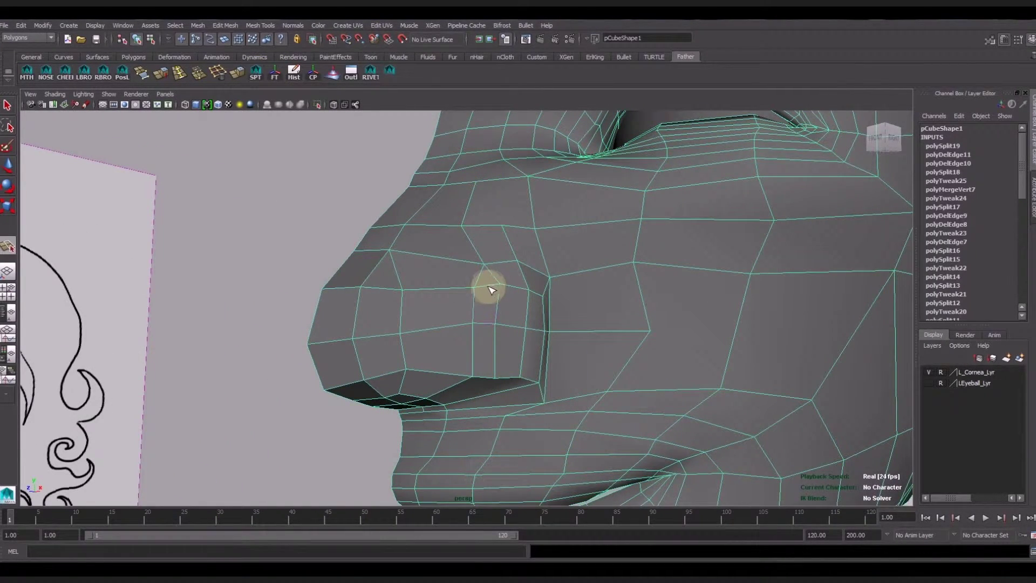
Step: Raise the vertex on the nose underside and adjust the lower vertices along the nostril edge
mouse_move(486, 326)
alt+mouse_down()
mouse_move(515, 358)
mouse_move(509, 340)
alt+mouse_up()
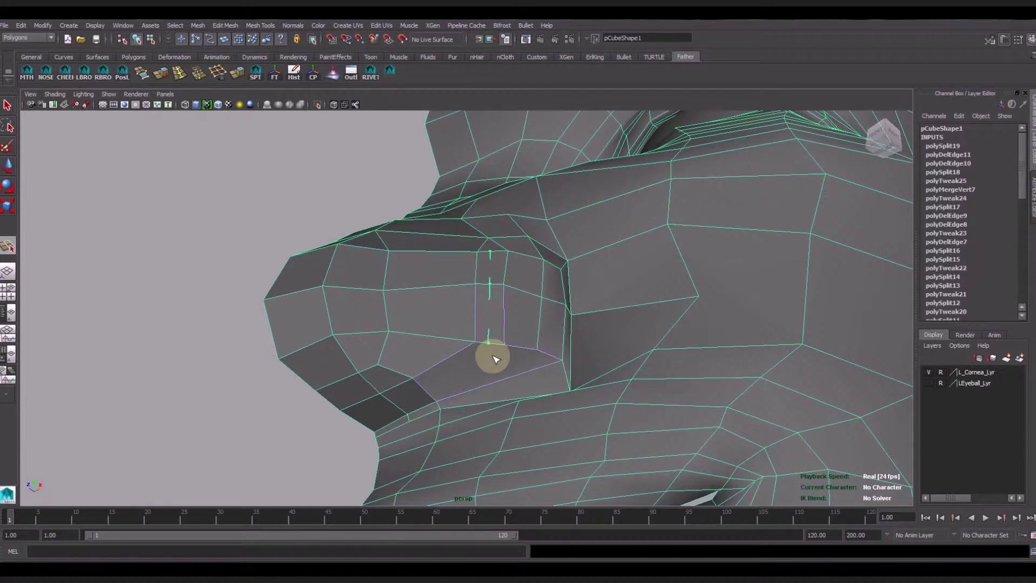
mouse_move(529, 277)
alt+mouse_down()
mouse_move(504, 342)
mouse_move(550, 356)
alt+mouse_up()
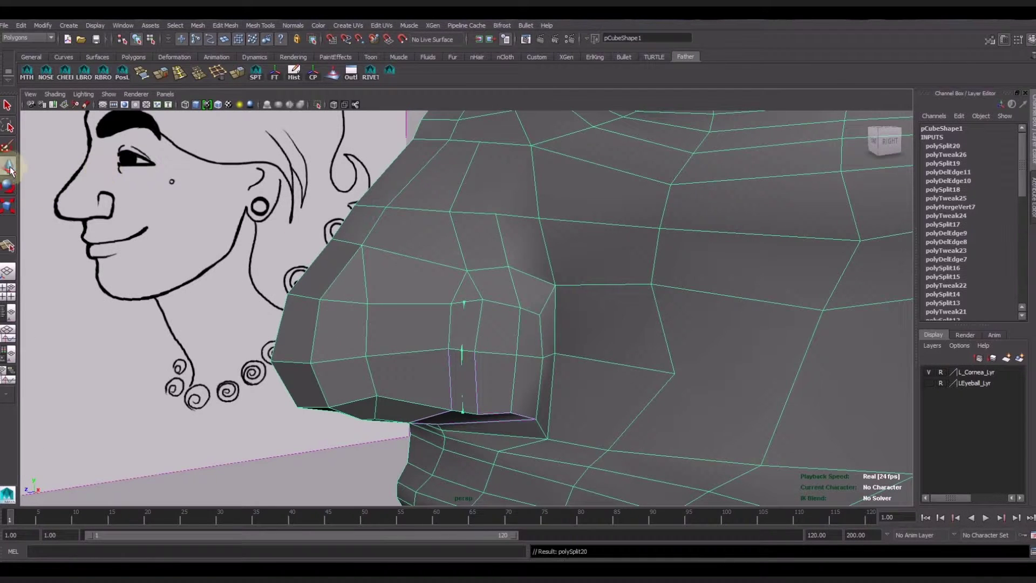
alt+drag(486, 390, 509, 388)
right_drag(490, 302, 489, 306)
drag(489, 306, 494, 247)
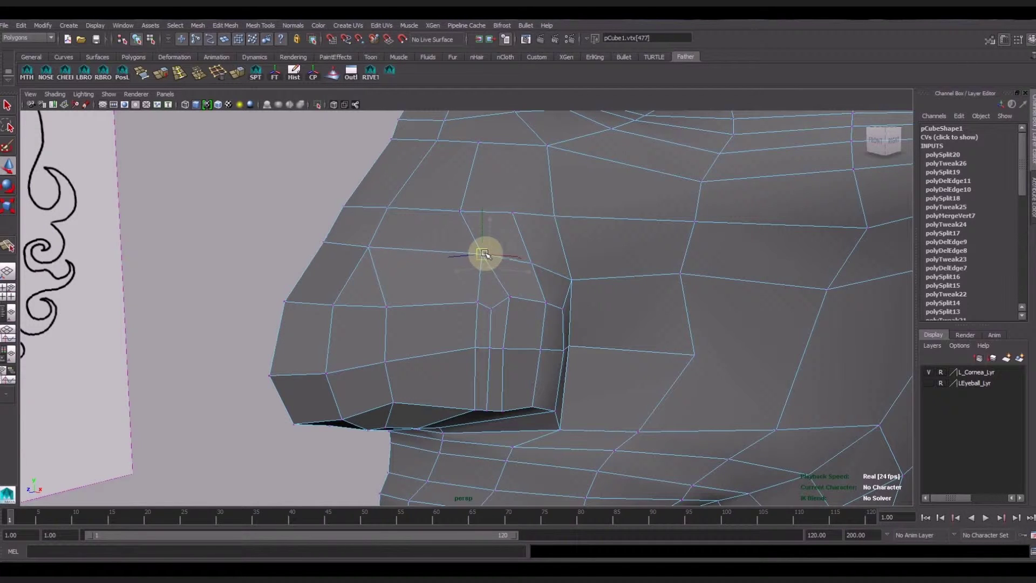
click(510, 299)
click(508, 349)
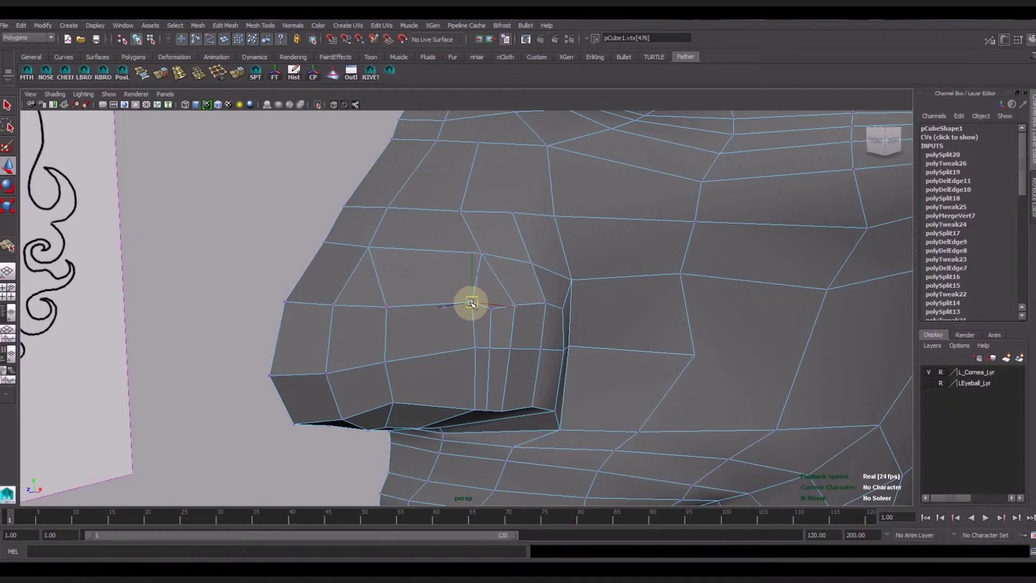
mouse_move(470, 383)
alt+mouse_down()
mouse_move(463, 348)
mouse_move(488, 340)
mouse_move(502, 419)
mouse_move(490, 324)
mouse_move(507, 394)
mouse_move(521, 331)
alt+mouse_up()
Step: Pull up the vertices under the nose to deepen the nostril crease
click(520, 335)
alt+drag(525, 368, 533, 398)
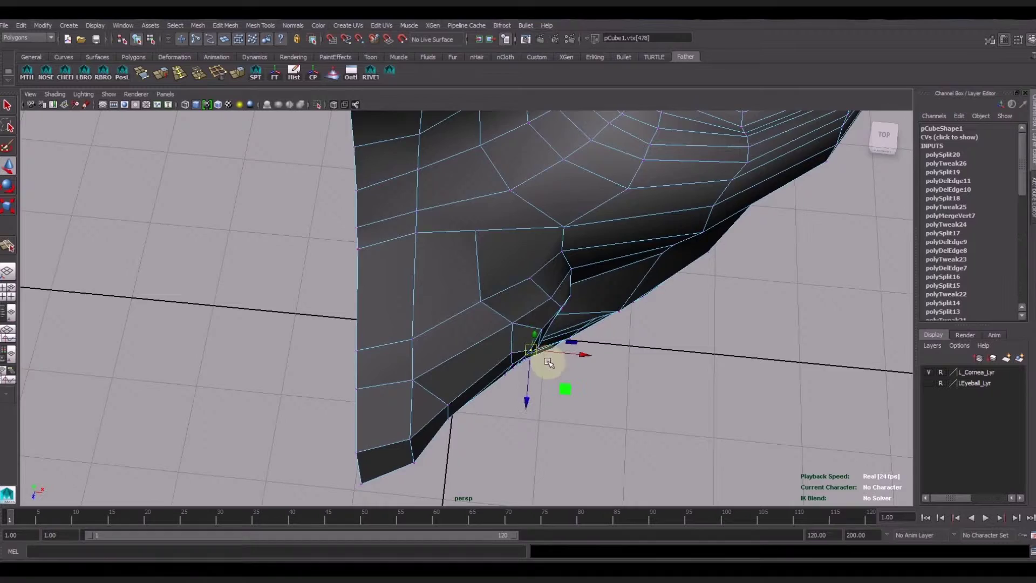
alt+drag(546, 363, 538, 347)
click(493, 381)
shift+click(494, 406)
mouse_move(494, 406)
alt+mouse_down()
mouse_move(502, 389)
mouse_move(519, 389)
mouse_move(542, 342)
mouse_move(549, 355)
mouse_move(433, 359)
mouse_move(425, 308)
mouse_move(378, 270)
alt+mouse_up()
click(520, 370)
key(F8)
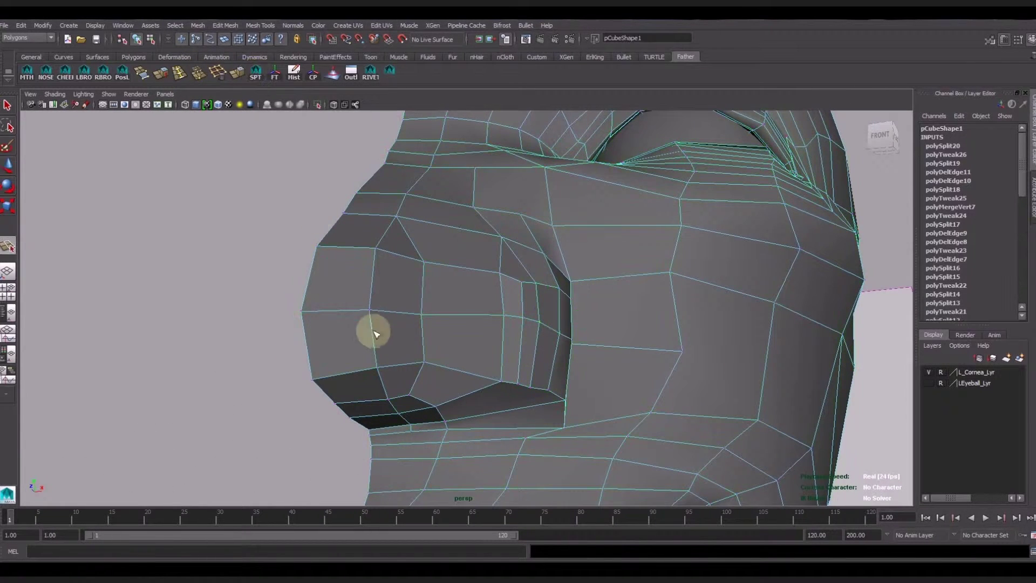
alt+drag(371, 328, 402, 433)
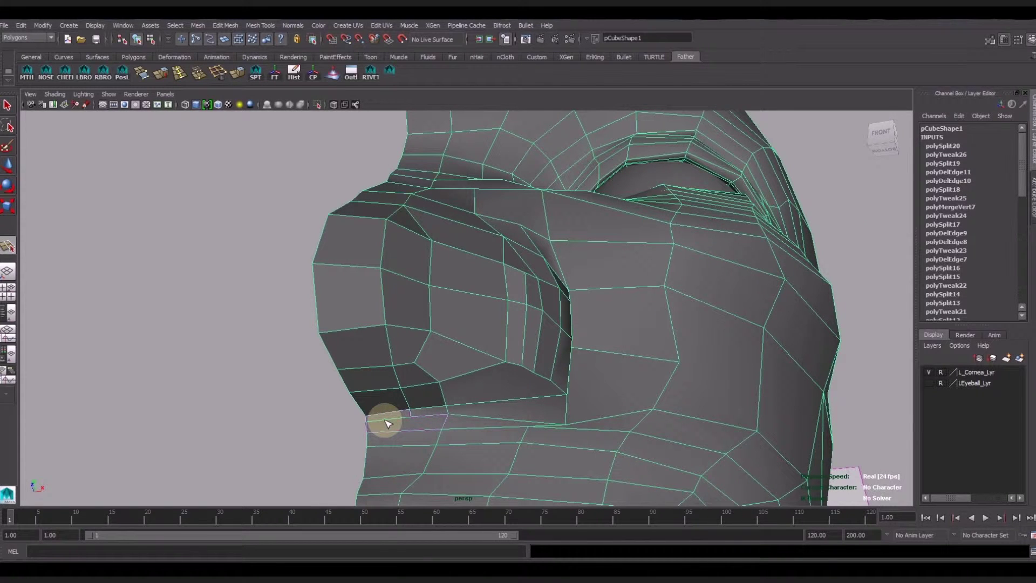
Step: Split a new edge from the lower nose edge up through the nose faces
click(384, 421)
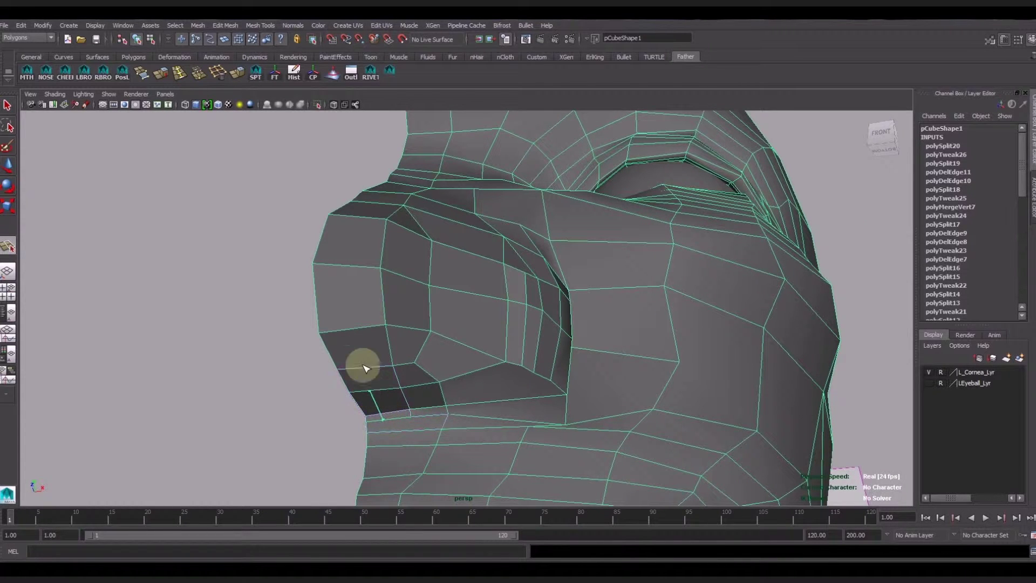
click(348, 329)
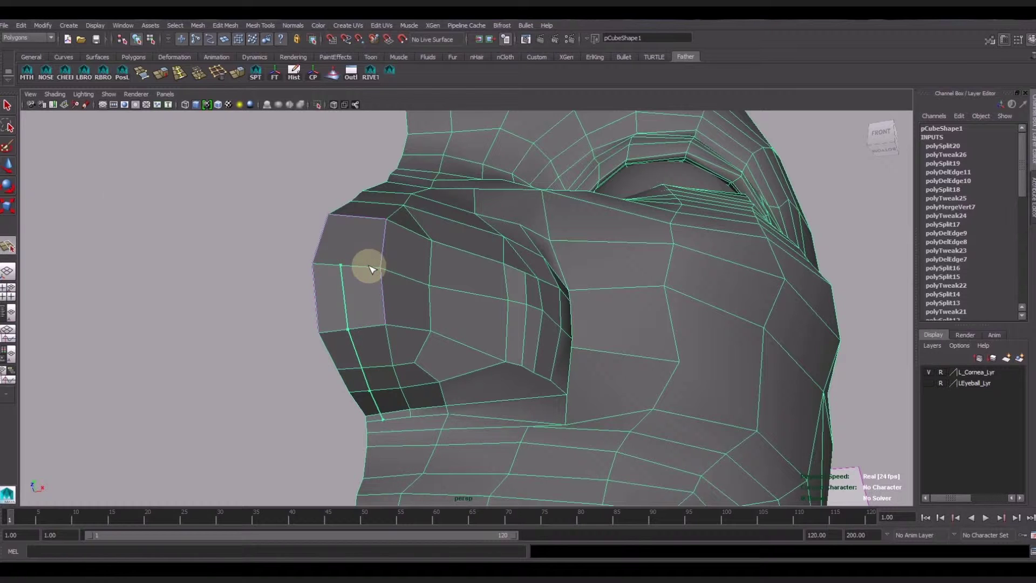
click(8, 165)
alt+drag(290, 268, 307, 292)
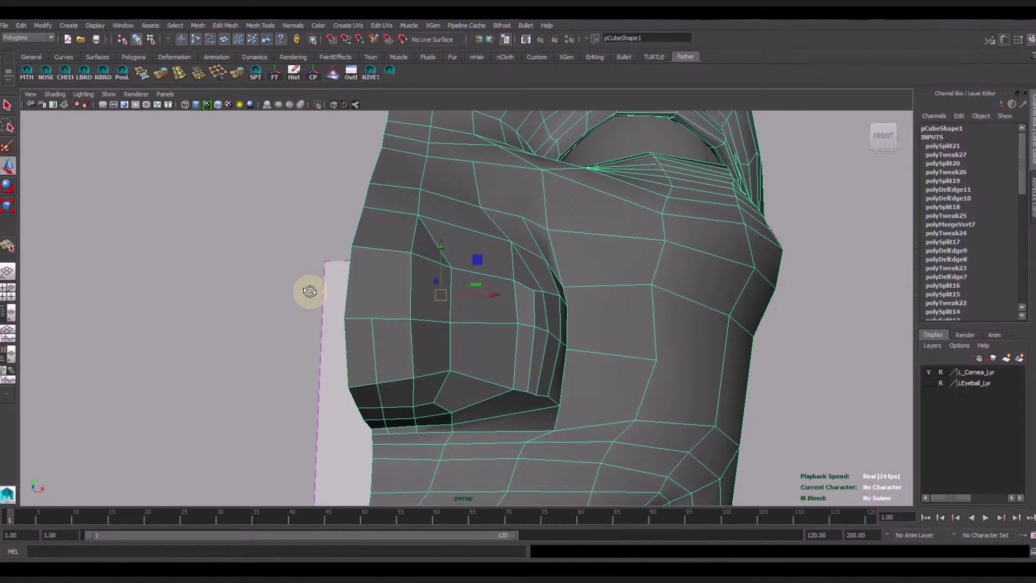
Step: Split another edge from a nose vertex through the horizontal edge up the nose
click(257, 78)
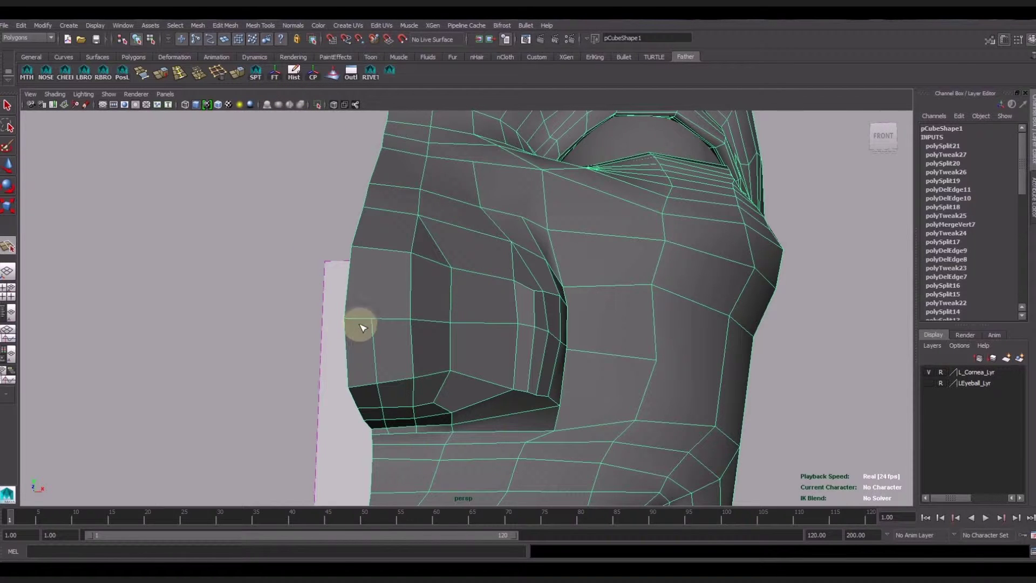
click(372, 318)
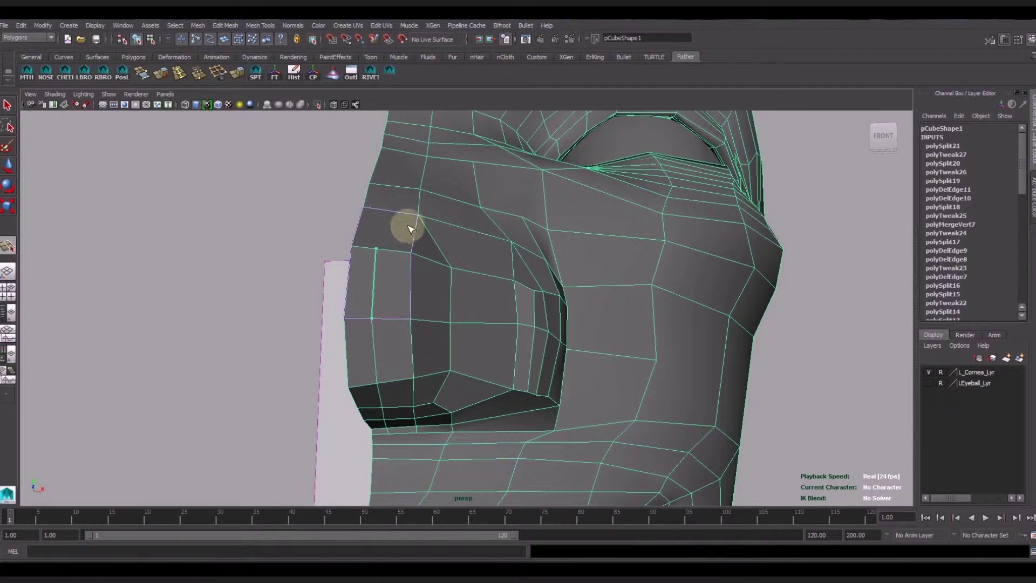
alt+drag(407, 224, 423, 245)
click(392, 253)
click(392, 213)
key(Return)
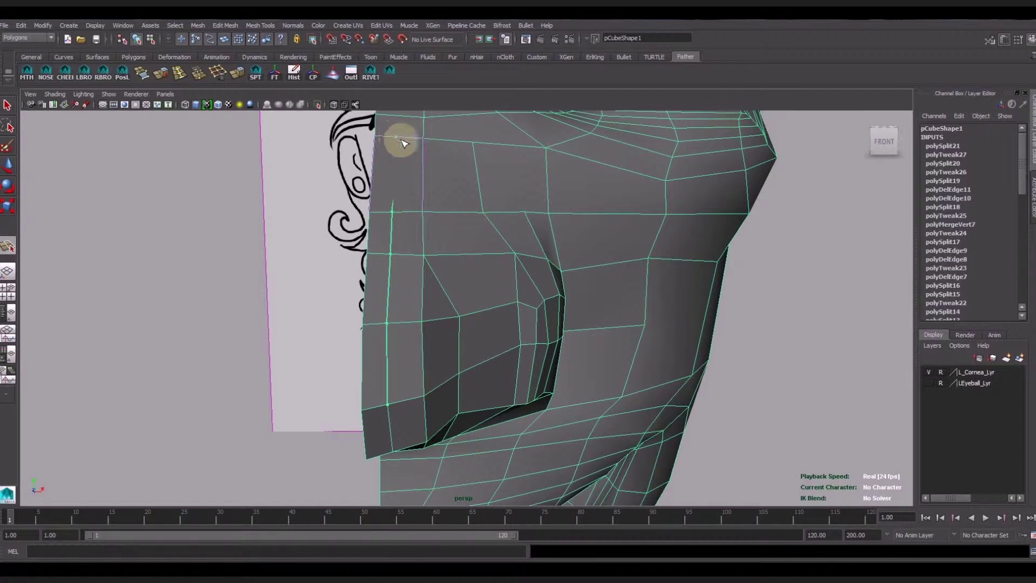
mouse_move(499, 296)
alt+mouse_down()
mouse_move(492, 335)
mouse_move(330, 289)
alt+mouse_up()
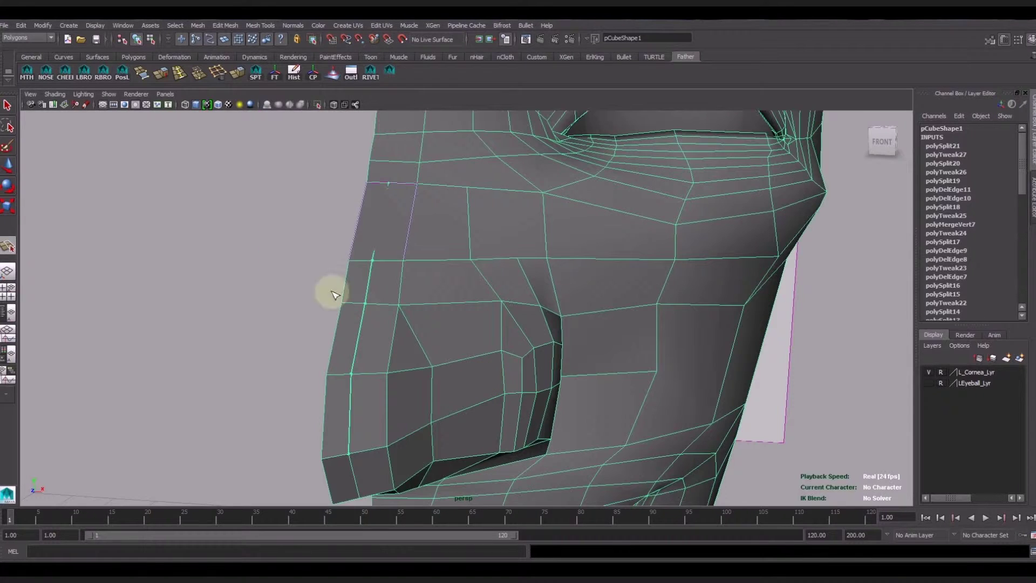
click(7, 168)
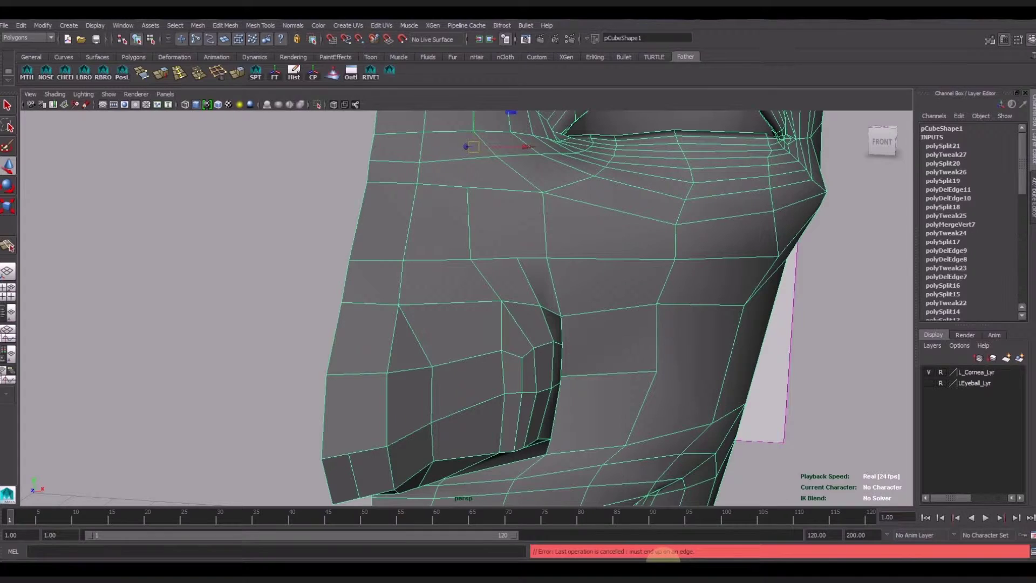
Step: Cut a new edge line from the lower edge up the front of the nose
click(256, 77)
click(348, 454)
click(355, 375)
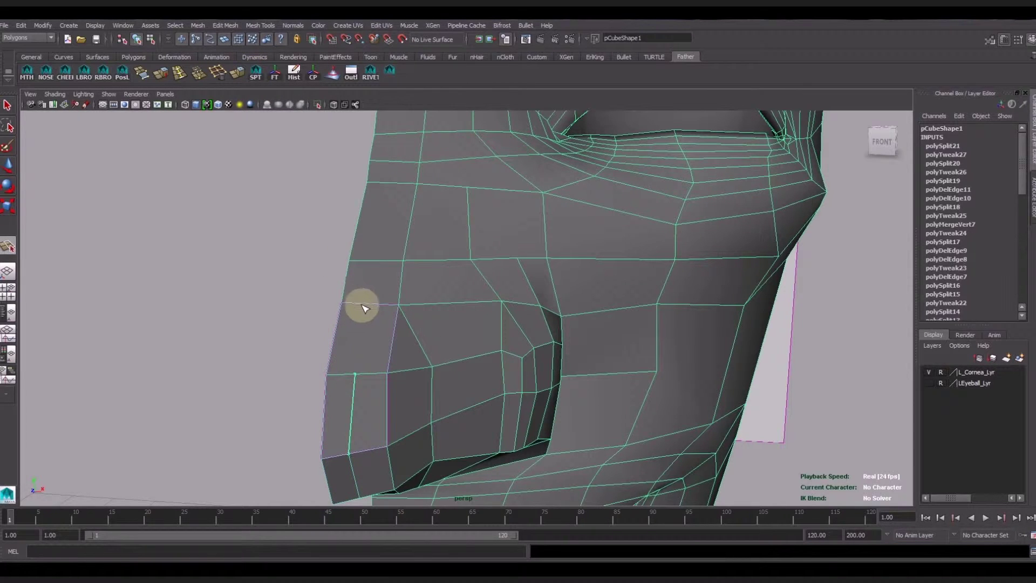
click(365, 304)
click(372, 261)
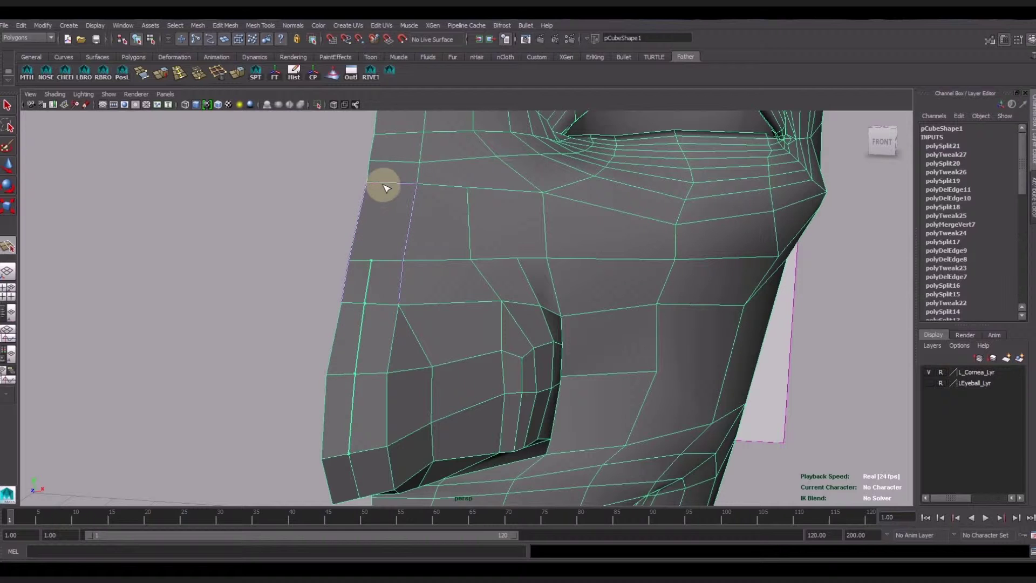
key(Return)
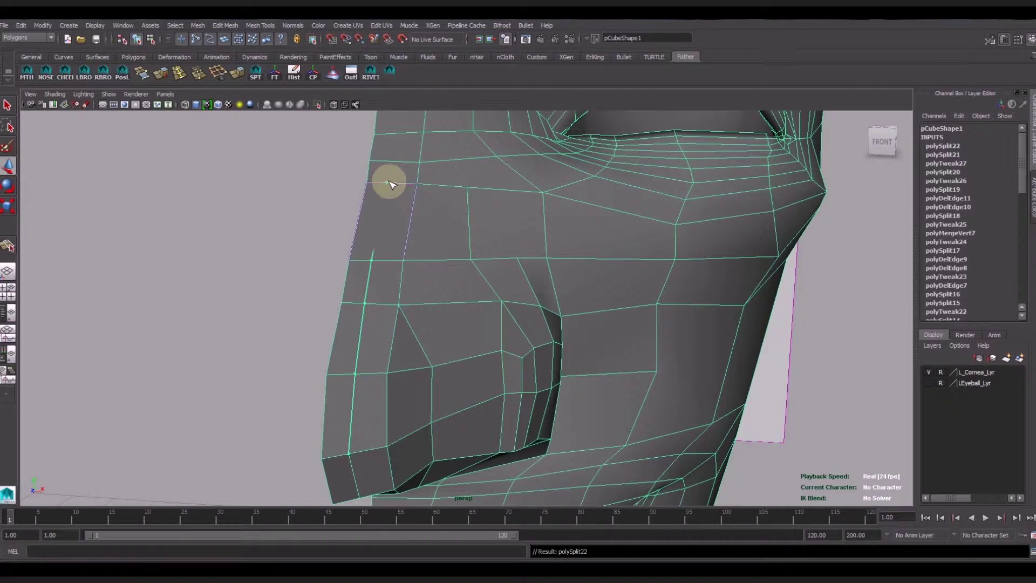
Step: Add a vertical edge down the nose, then pick a nose vertex and check the shape
mouse_move(416, 247)
alt+mouse_down()
mouse_move(439, 253)
mouse_move(481, 231)
mouse_move(428, 264)
alt+mouse_up()
click(381, 298)
click(381, 199)
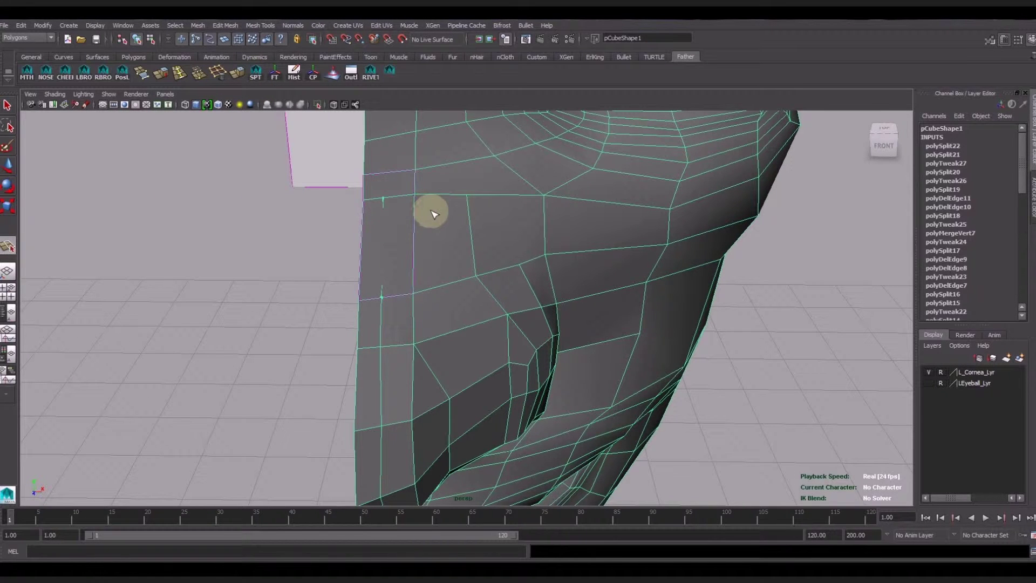
key(Return)
mouse_move(500, 388)
alt+mouse_down()
mouse_move(437, 287)
mouse_move(459, 280)
mouse_move(456, 366)
mouse_move(424, 365)
mouse_move(428, 321)
mouse_move(407, 333)
alt+mouse_up()
right_drag(388, 334, 367, 335)
click(384, 336)
mouse_move(441, 353)
alt+mouse_down()
mouse_move(465, 377)
mouse_move(495, 285)
mouse_move(479, 358)
mouse_move(539, 384)
mouse_move(278, 104)
alt+mouse_up()
key(F8)
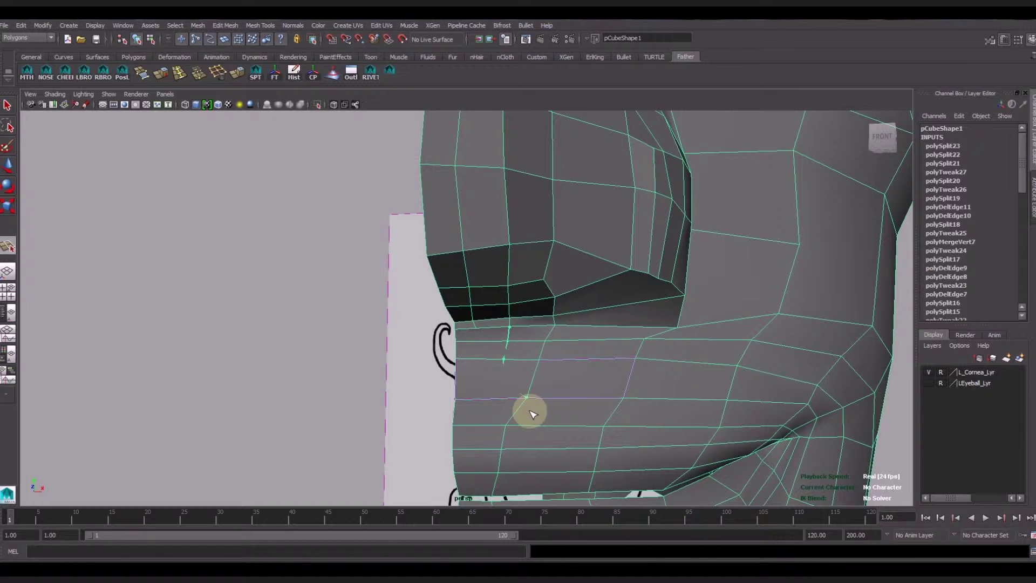
Step: Split three short edges between the nose base and the upper lip, committing each cut
click(8, 165)
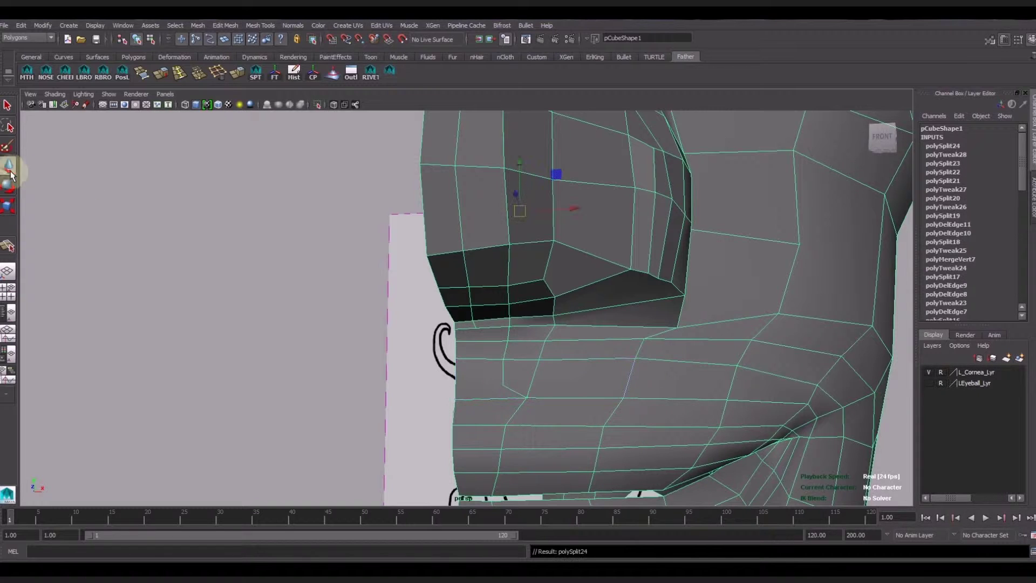
click(256, 72)
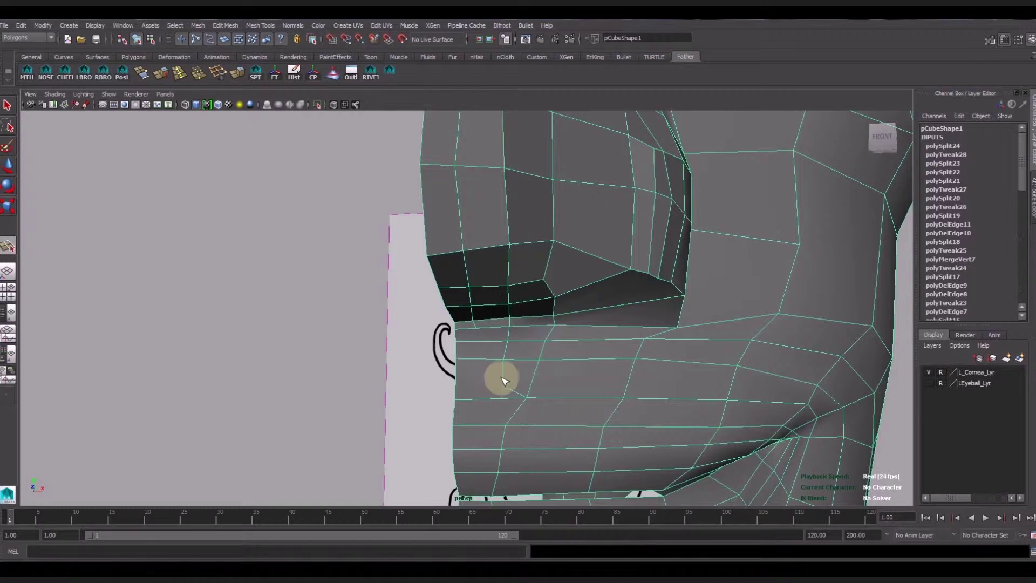
click(504, 390)
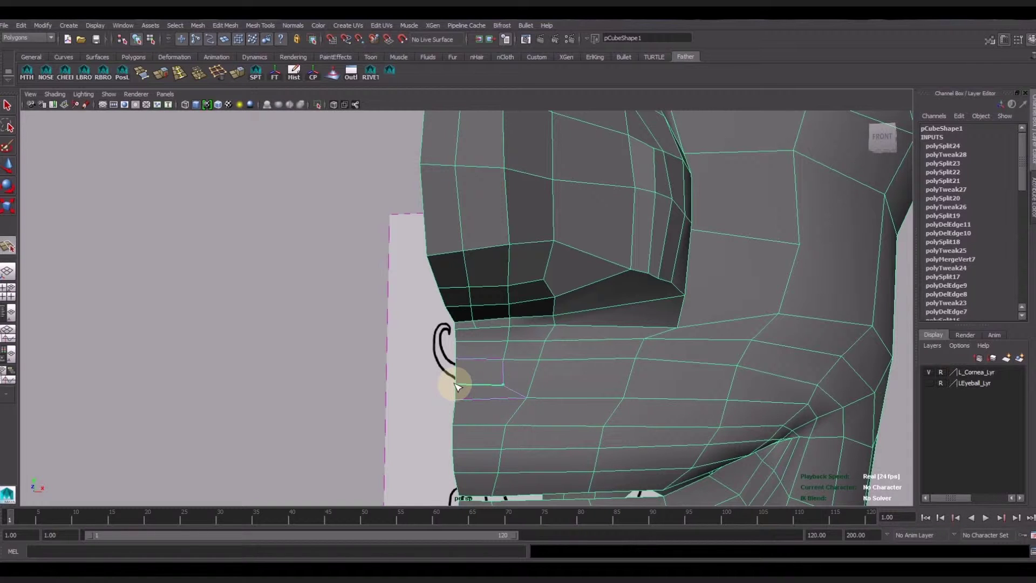
click(456, 387)
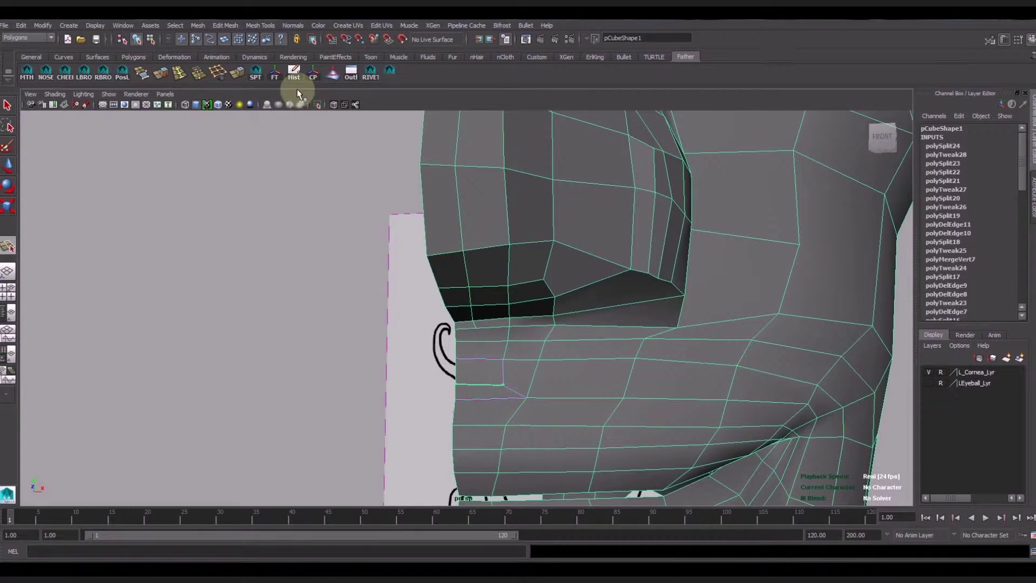
click(256, 72)
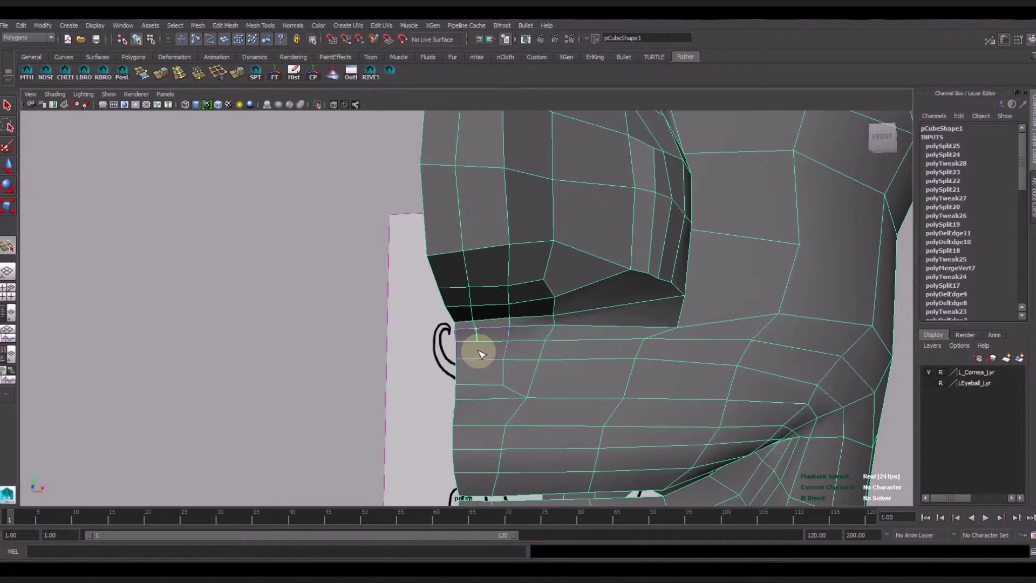
click(506, 365)
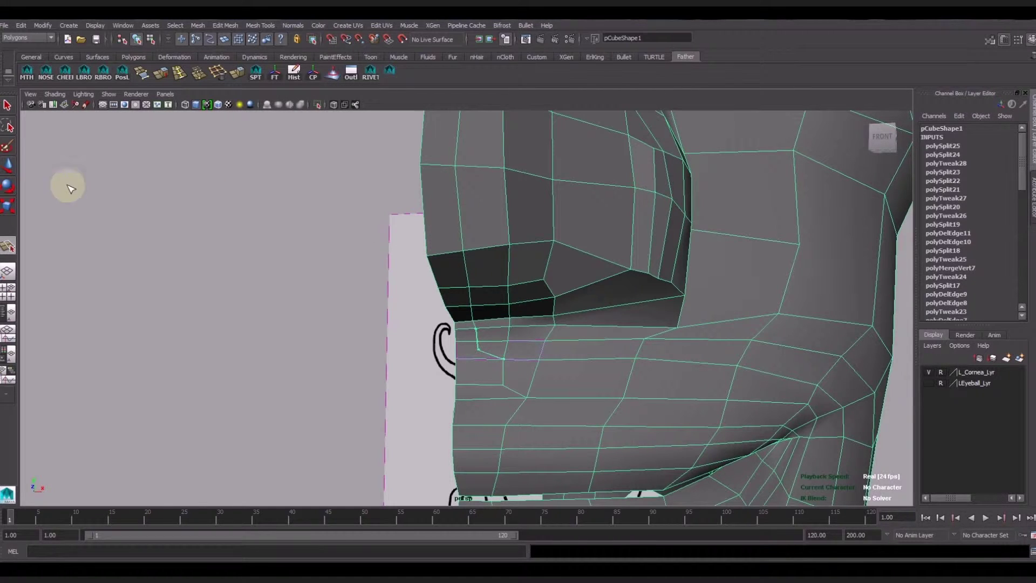
click(6, 163)
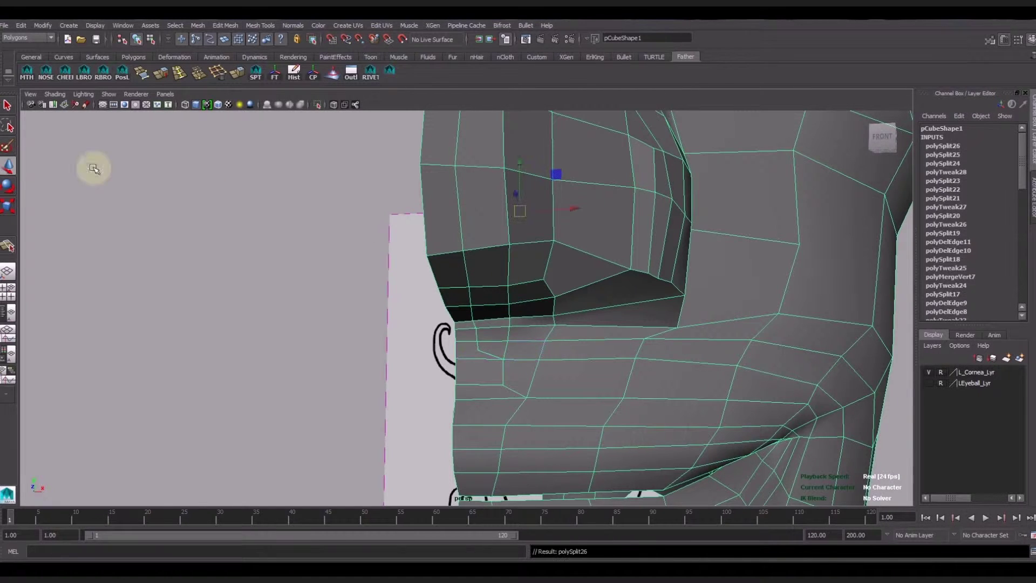
click(256, 76)
click(507, 362)
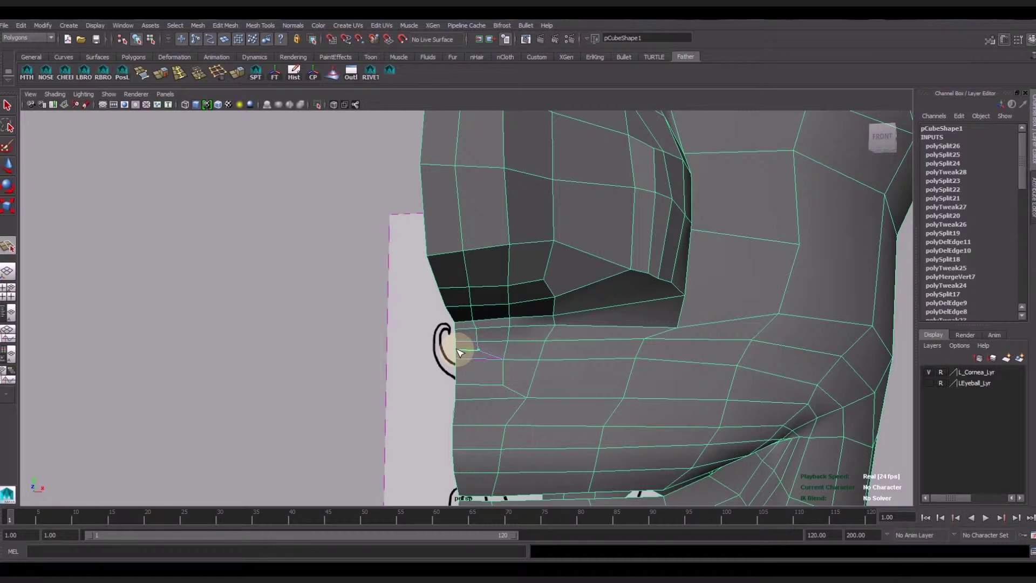
click(8, 165)
mouse_move(493, 352)
alt+mouse_down()
mouse_move(516, 370)
mouse_move(488, 384)
alt+mouse_up()
Step: In vertex mode, select vertices beside the nostril and on the cheek
right_click(587, 339)
click(542, 338)
click(591, 327)
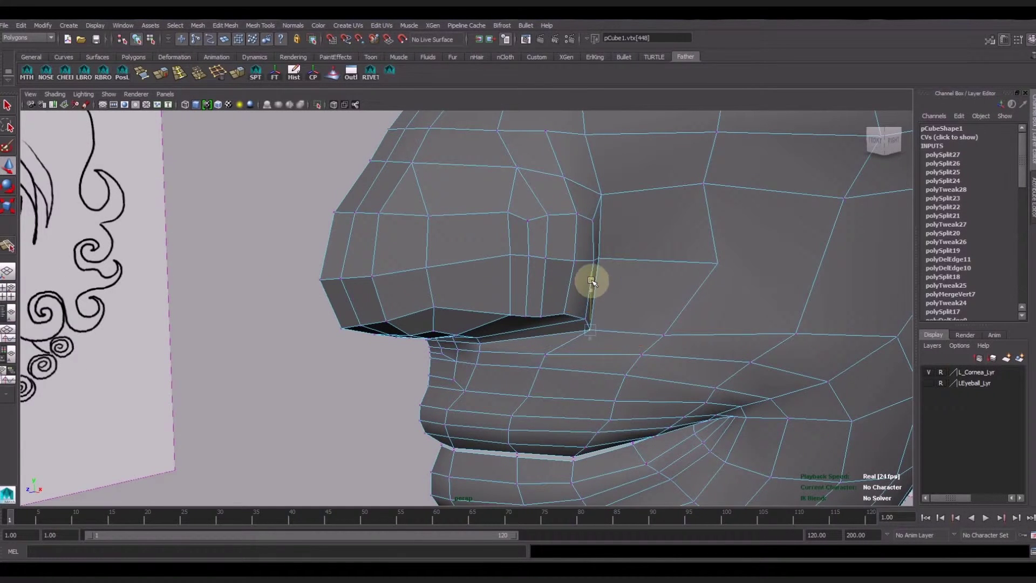
mouse_move(595, 362)
alt+mouse_down()
mouse_move(523, 359)
mouse_move(467, 338)
alt+mouse_up()
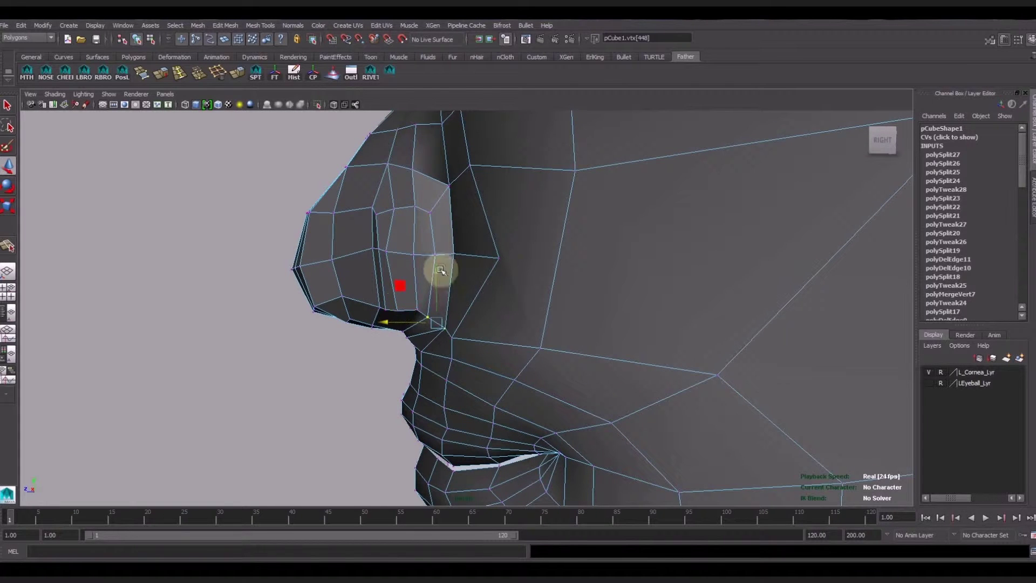
click(499, 256)
mouse_move(486, 329)
alt+mouse_down()
mouse_move(481, 348)
mouse_move(449, 350)
mouse_move(650, 384)
mouse_move(643, 347)
alt+mouse_up()
scroll(485, 359, down, 3)
Step: Insert an edge loop and a committed cut across the cheek
click(182, 71)
click(542, 233)
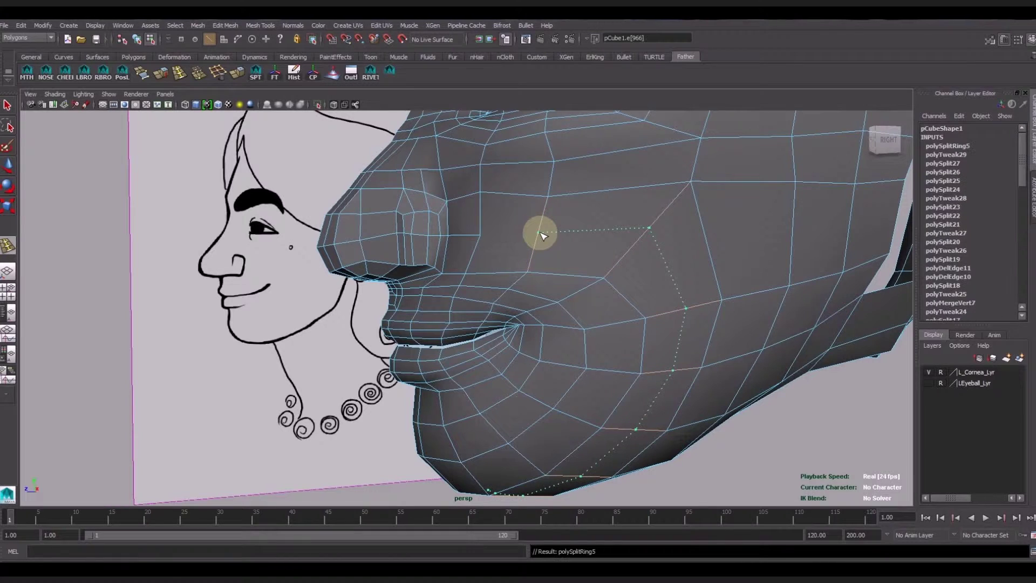
click(480, 234)
key(Return)
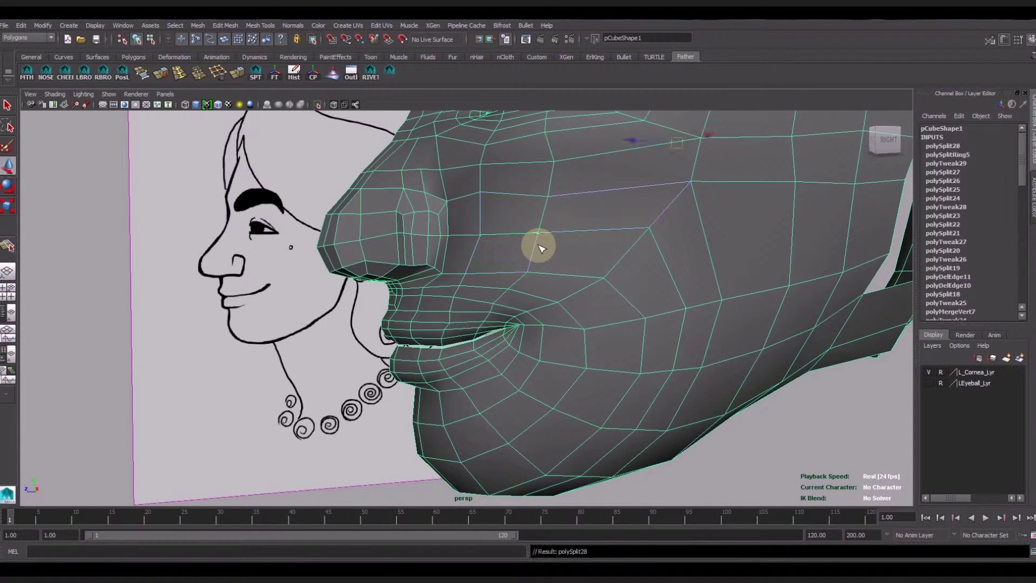
Step: Shift two cheek vertices slightly back to follow the face profile
mouse_move(726, 358)
alt+mouse_down()
mouse_move(548, 398)
mouse_move(586, 276)
alt+mouse_up()
right_drag(587, 191, 546, 185)
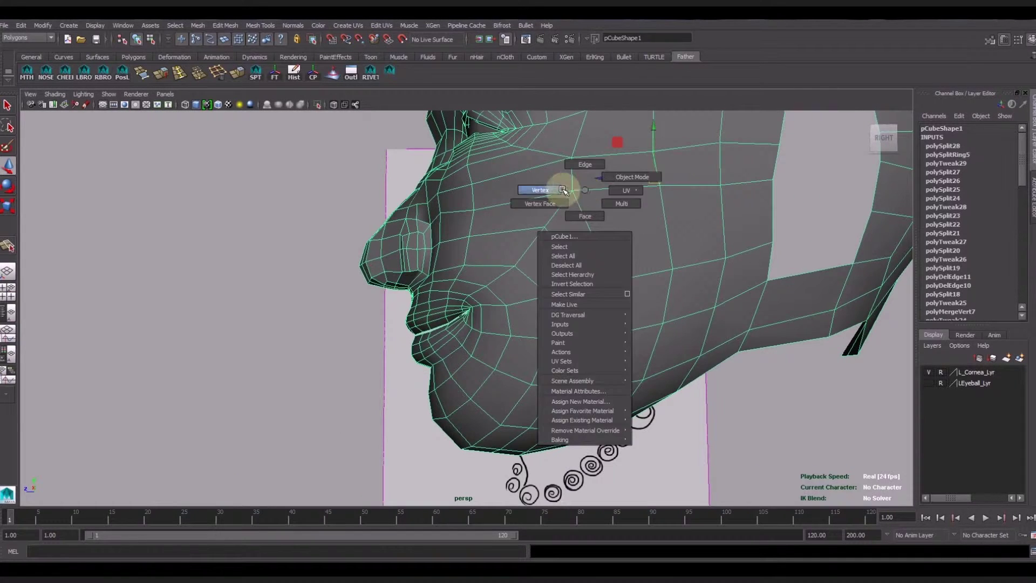
alt+drag(562, 294, 509, 231)
click(510, 236)
middle_drag(518, 276, 526, 253)
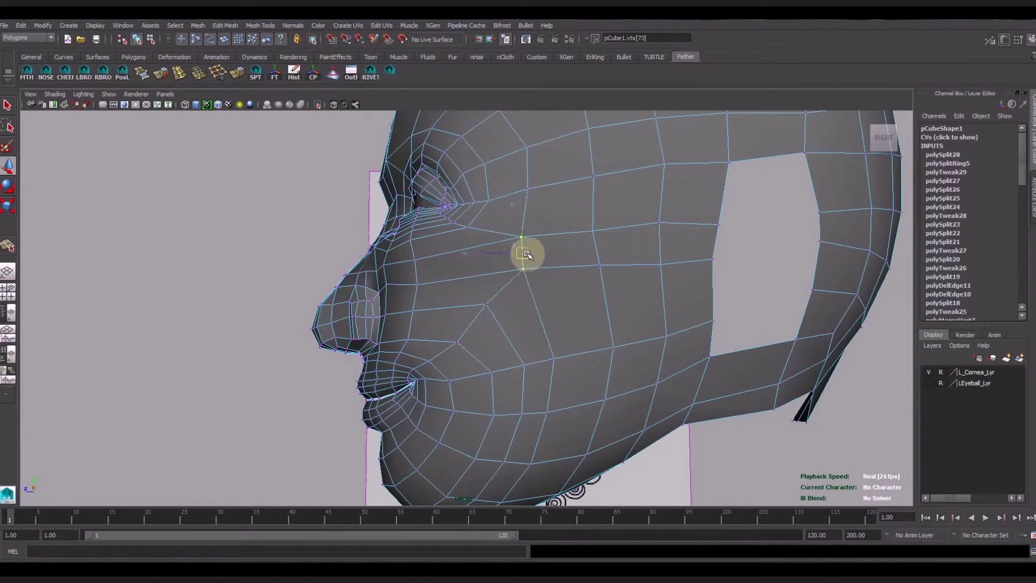
mouse_move(521, 248)
alt+mouse_down()
mouse_move(509, 346)
mouse_move(534, 308)
alt+mouse_up()
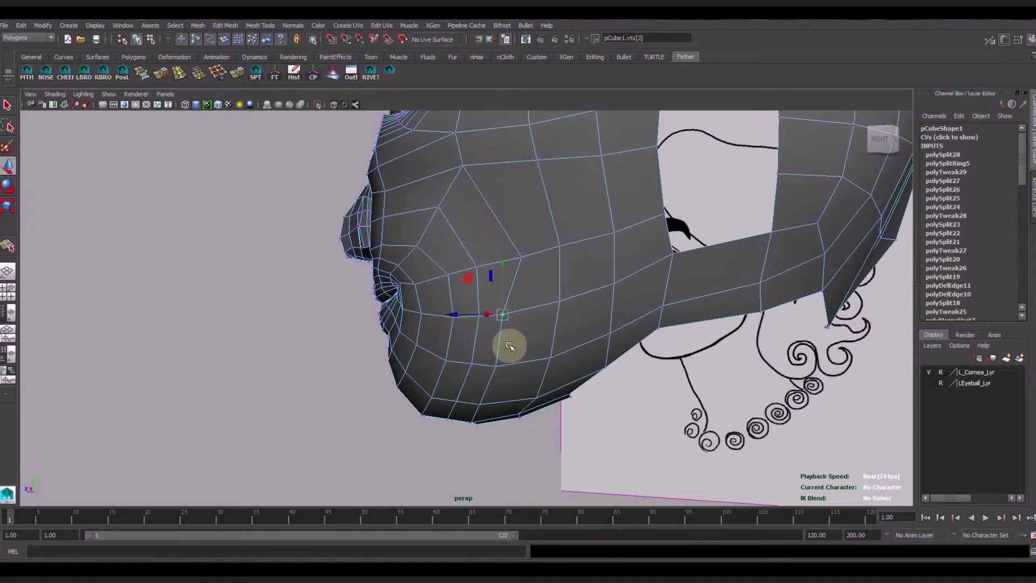
mouse_move(528, 346)
alt+mouse_down()
mouse_move(567, 324)
mouse_move(502, 277)
alt+mouse_up()
Step: Select lower cheek and jaw-edge vertices to check the jaw contour
click(484, 313)
click(498, 296)
click(493, 335)
click(485, 355)
click(477, 372)
click(475, 352)
click(540, 302)
click(523, 341)
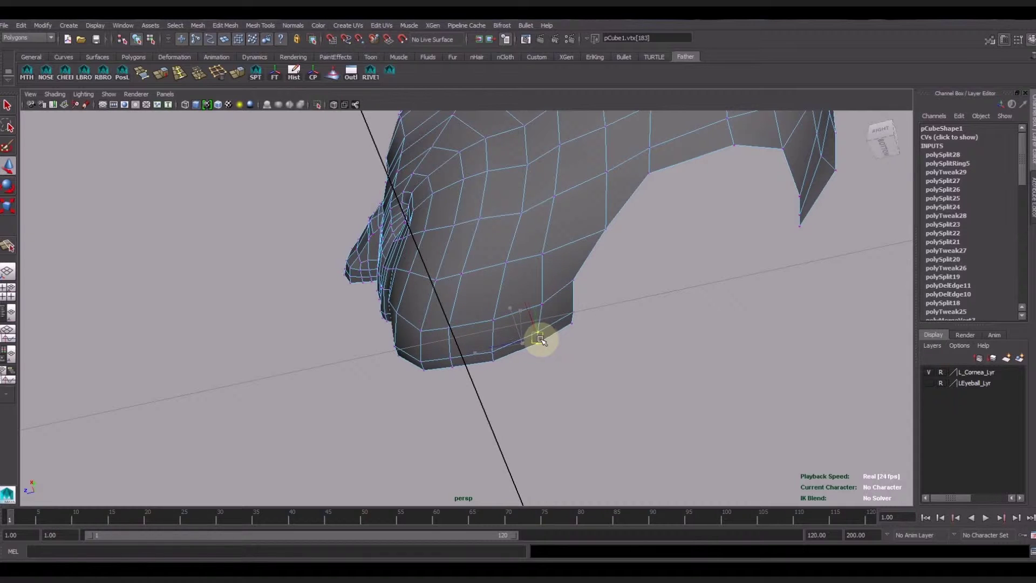
Step: Pull the jaw-edge vertices inward along X to smooth the jawline against the reference
mouse_move(539, 339)
alt+mouse_down()
mouse_move(509, 359)
mouse_move(518, 410)
mouse_move(585, 301)
mouse_move(514, 328)
mouse_move(563, 342)
mouse_move(457, 338)
mouse_move(379, 268)
alt+mouse_up()
click(377, 235)
alt+right_drag(319, 247, 398, 331)
click(372, 332)
drag(335, 335, 327, 334)
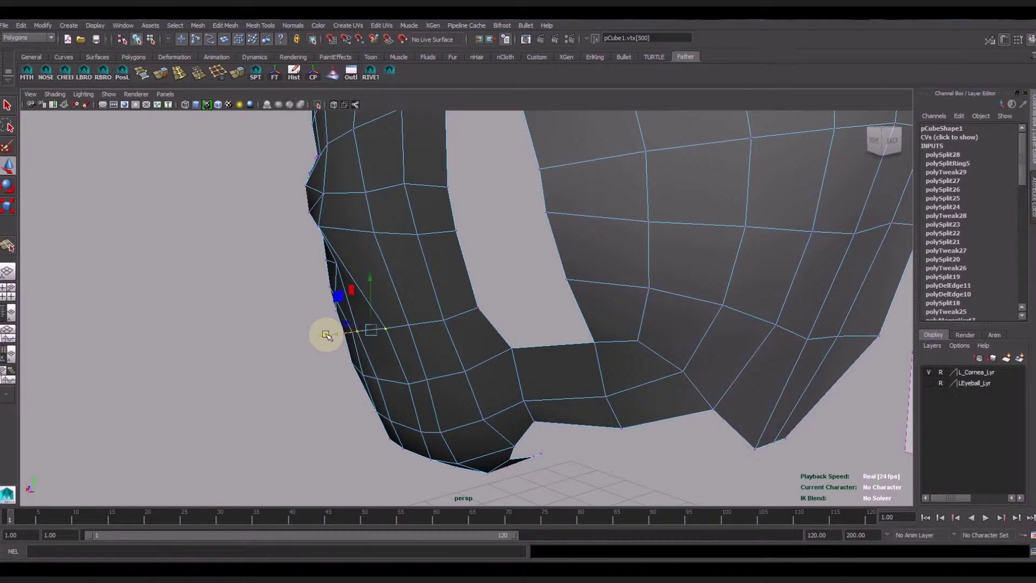
click(350, 332)
click(405, 391)
drag(373, 371, 341, 388)
click(379, 330)
mouse_move(370, 331)
mouse_down()
mouse_move(333, 336)
mouse_move(435, 319)
mouse_up()
Step: Select vertices near the eye socket and on the side of the face
mouse_move(398, 203)
alt+mouse_down()
mouse_move(329, 250)
mouse_move(253, 232)
alt+mouse_up()
click(314, 224)
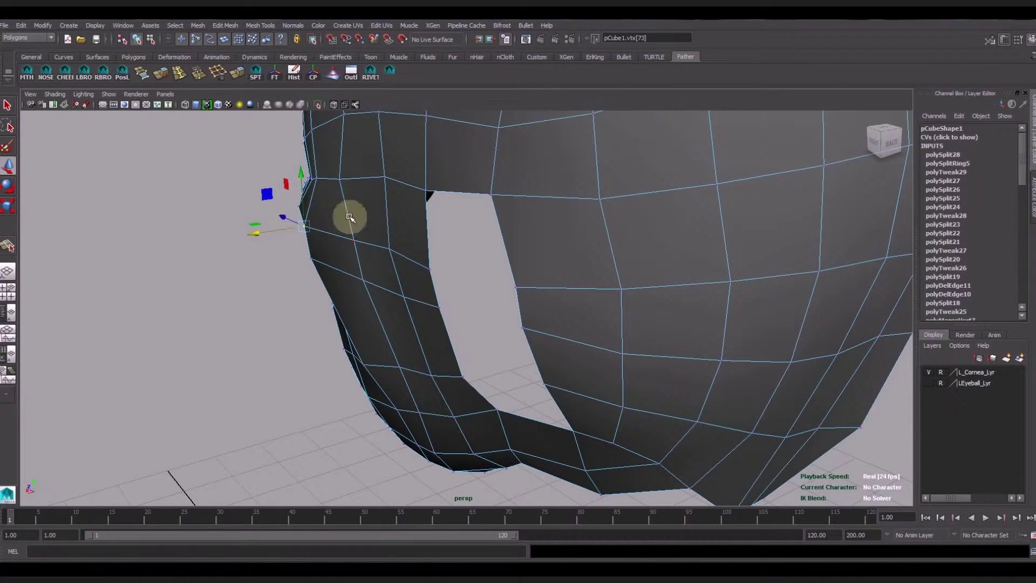
mouse_move(452, 273)
alt+mouse_down()
mouse_move(584, 262)
mouse_move(578, 229)
mouse_move(539, 282)
alt+mouse_up()
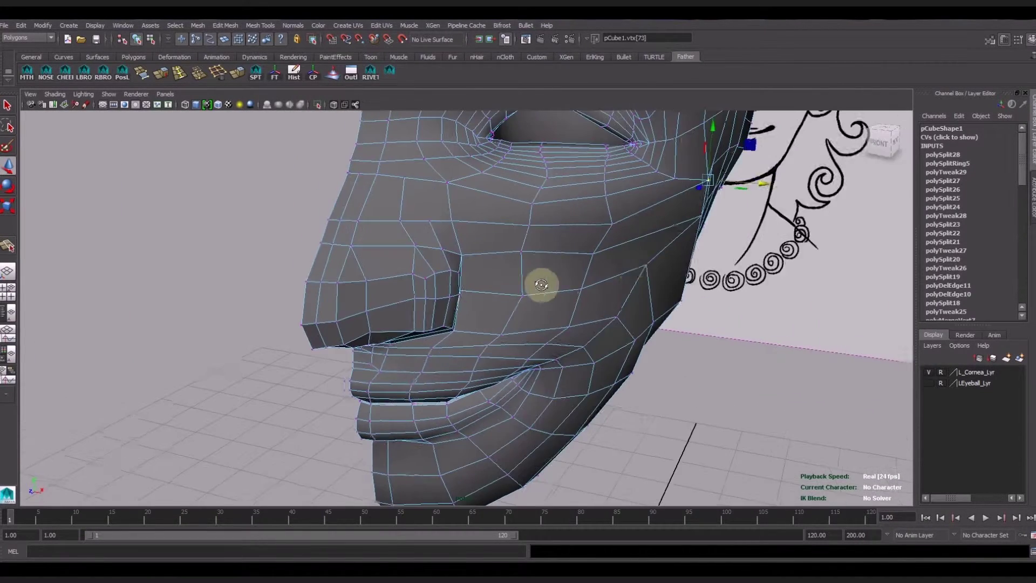
click(655, 267)
mouse_move(715, 278)
alt+mouse_down()
mouse_move(659, 340)
mouse_move(675, 291)
alt+mouse_up()
Step: Delete an edge on the side of the nose
click(675, 276)
mouse_move(585, 294)
alt+mouse_down()
mouse_move(495, 331)
mouse_move(524, 285)
mouse_move(513, 236)
mouse_move(490, 374)
alt+mouse_up()
scroll(490, 374, up, 3)
alt+right_drag(437, 279, 498, 382)
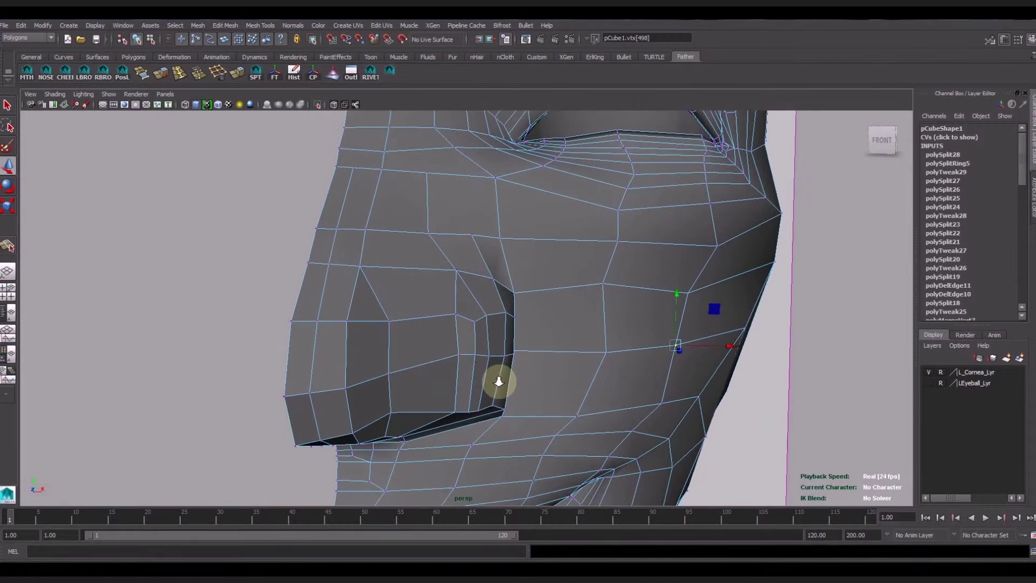
key(F10)
click(477, 338)
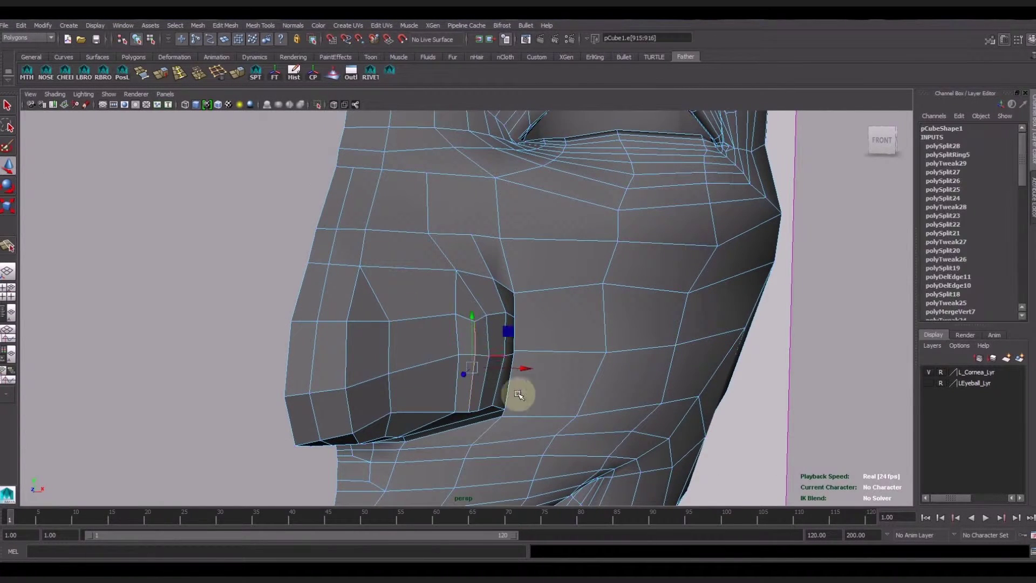
alt+drag(520, 394, 508, 402)
click(218, 72)
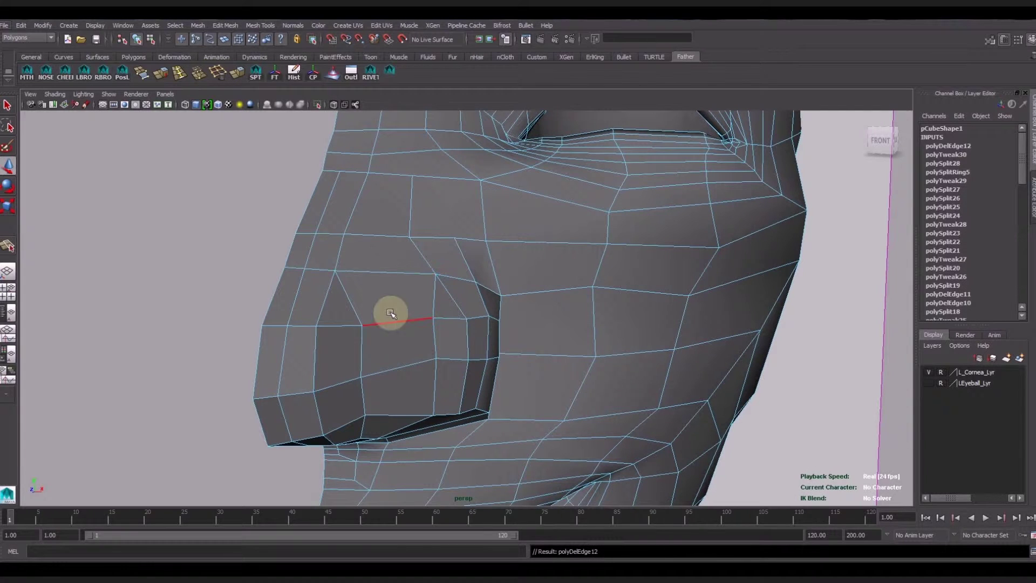
Step: Cut a new edge across the nose and select its new vertices
click(255, 72)
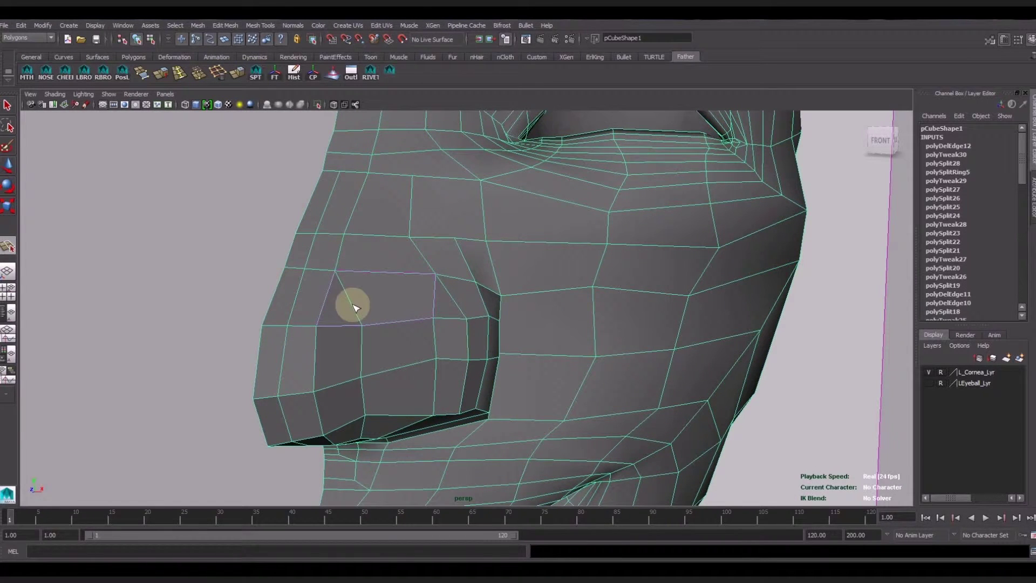
key(w)
right_drag(430, 300, 378, 300)
click(419, 301)
click(354, 304)
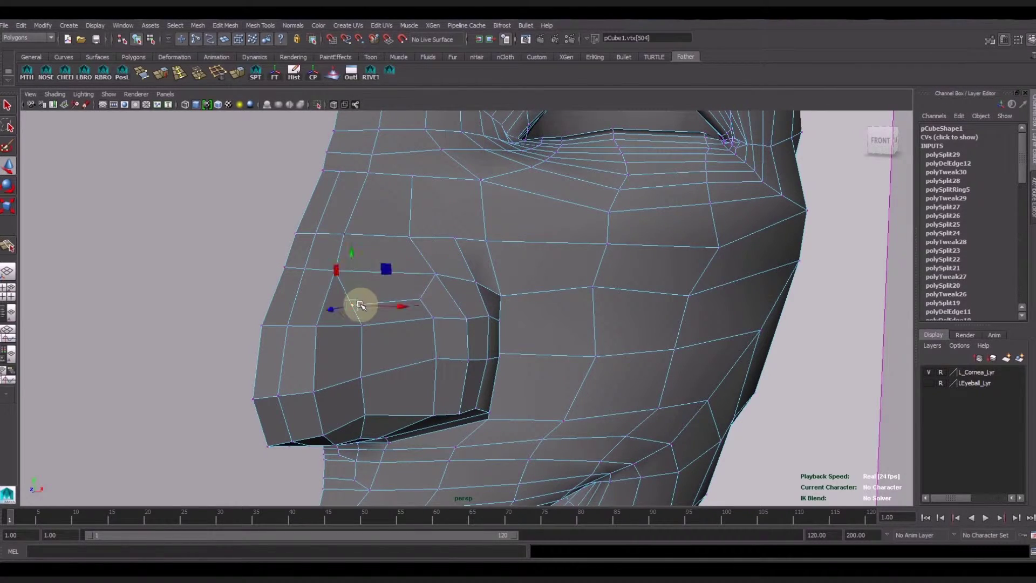
mouse_move(377, 301)
alt+mouse_down()
mouse_move(440, 387)
mouse_move(419, 383)
mouse_move(419, 354)
mouse_move(438, 393)
alt+mouse_up()
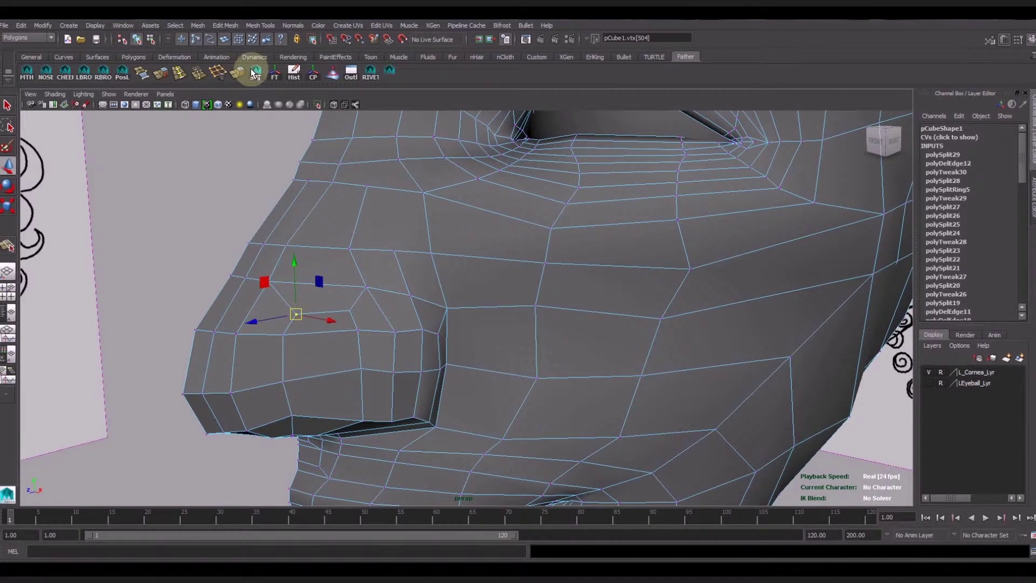
Step: Split another edge from the nose side up to the upper nose edge
click(255, 72)
click(301, 284)
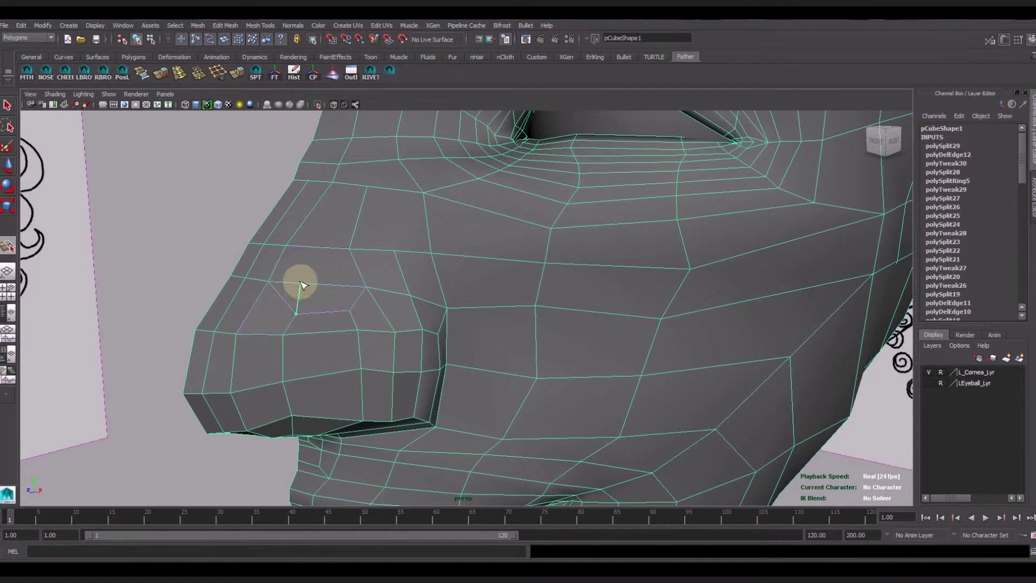
click(312, 247)
key(Return)
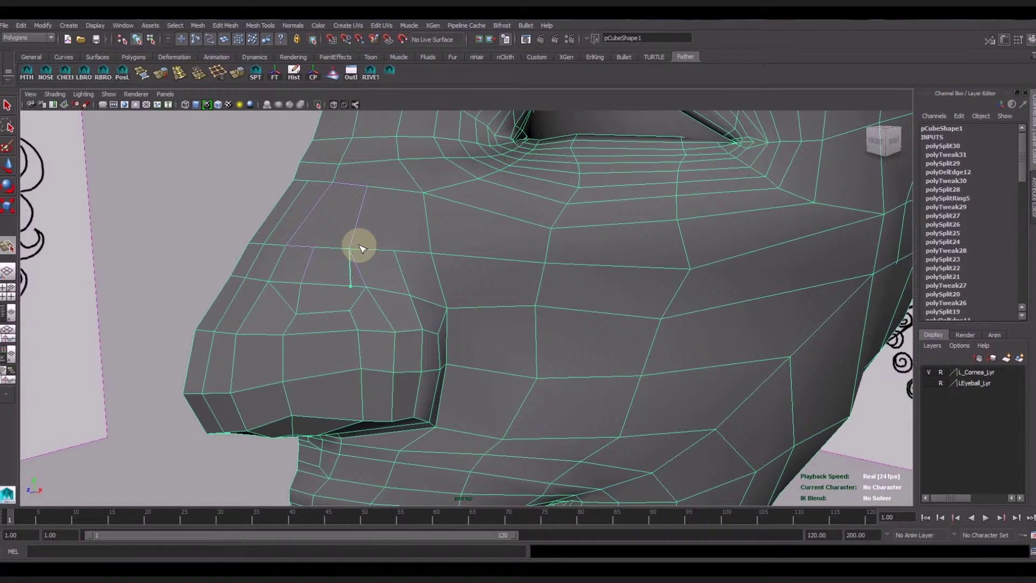
key(Return)
Step: Delete the redundant edges beside the nostril wing and select a nose-side vertex
right_drag(354, 301, 296, 296)
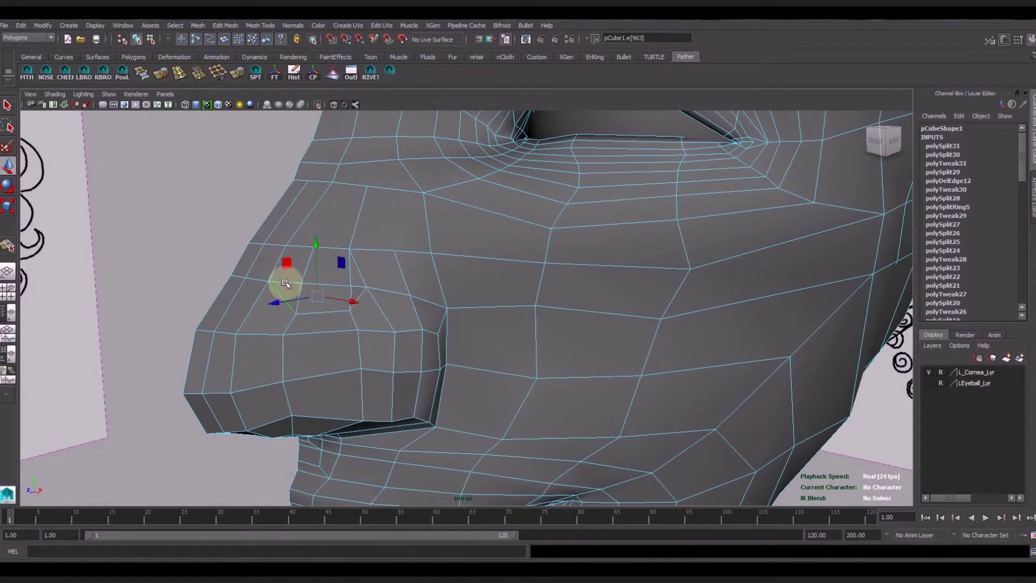
click(201, 72)
click(337, 315)
click(216, 71)
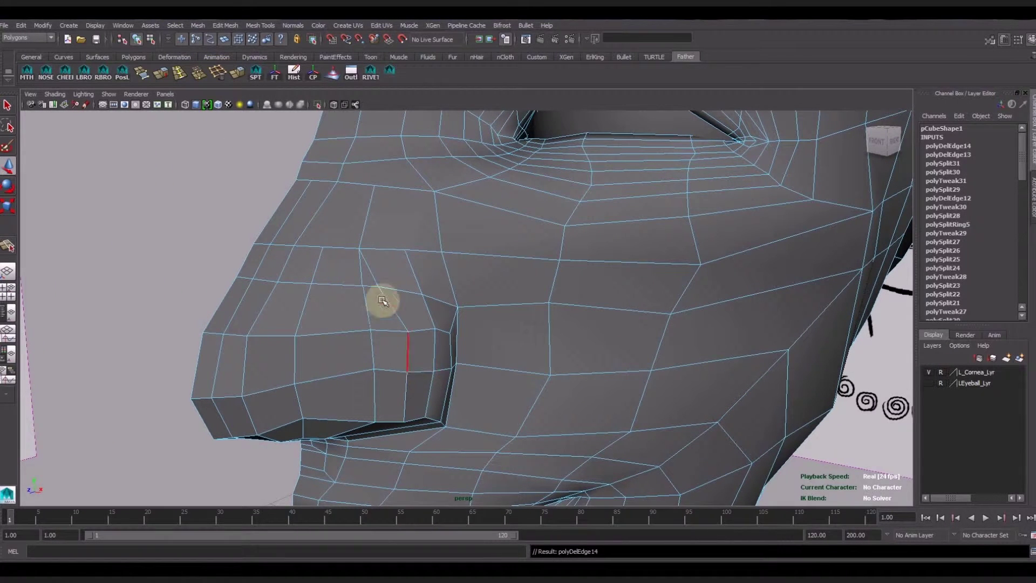
mouse_move(346, 277)
alt+mouse_down()
mouse_move(324, 300)
mouse_move(435, 286)
alt+mouse_up()
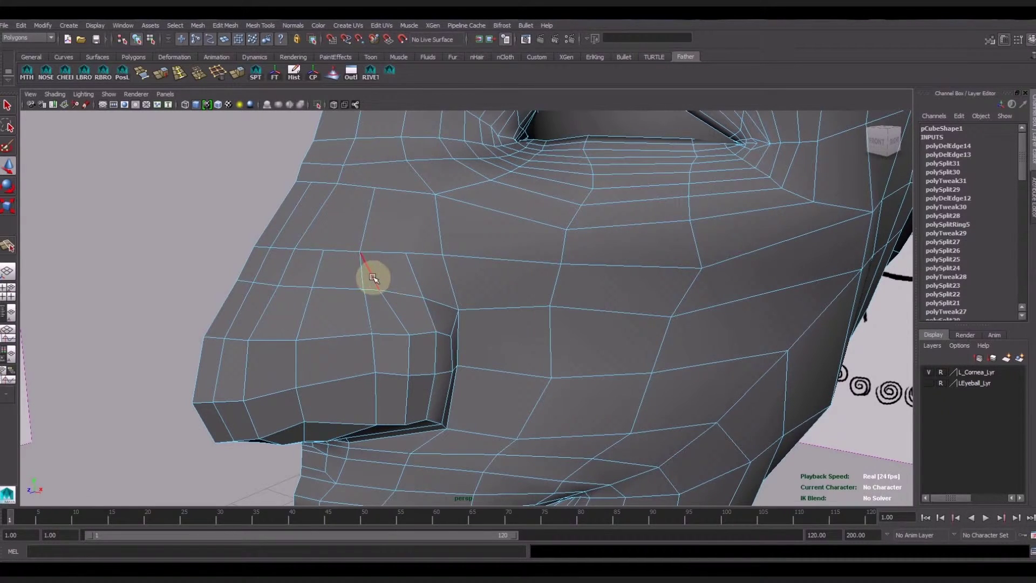
mouse_move(455, 320)
alt+mouse_down()
mouse_move(428, 329)
mouse_move(454, 331)
mouse_move(464, 347)
mouse_move(363, 290)
alt+mouse_up()
key(Delete)
mouse_move(367, 254)
alt+mouse_down()
mouse_move(447, 296)
mouse_move(398, 304)
mouse_move(416, 353)
mouse_move(442, 309)
mouse_move(360, 370)
alt+mouse_up()
right_click(366, 296)
click(390, 293)
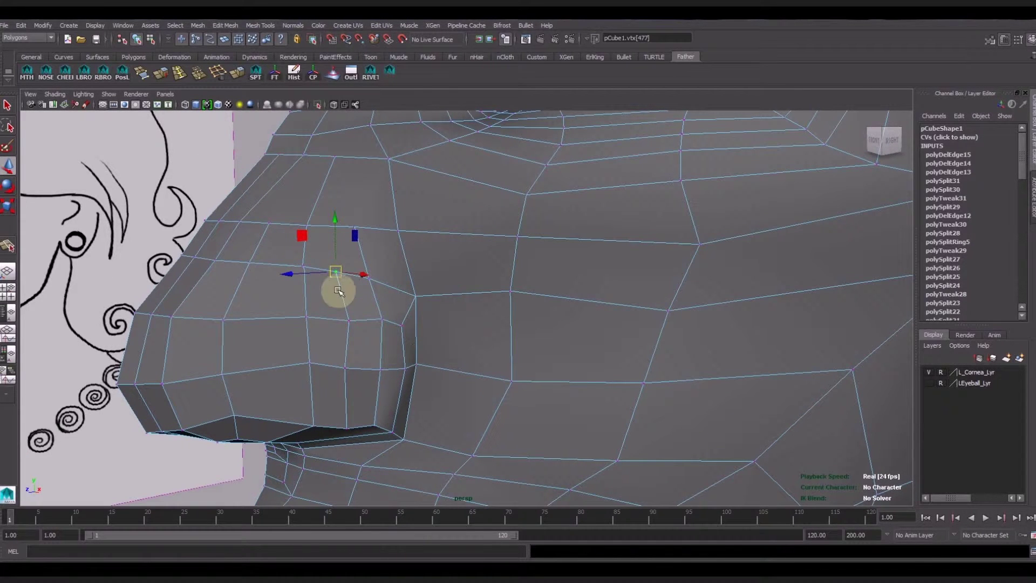
Step: Merge a nose-side vertex with its neighbour above the nostril
mouse_move(395, 312)
alt+mouse_down()
mouse_move(414, 349)
mouse_move(405, 393)
mouse_move(423, 394)
alt+mouse_up()
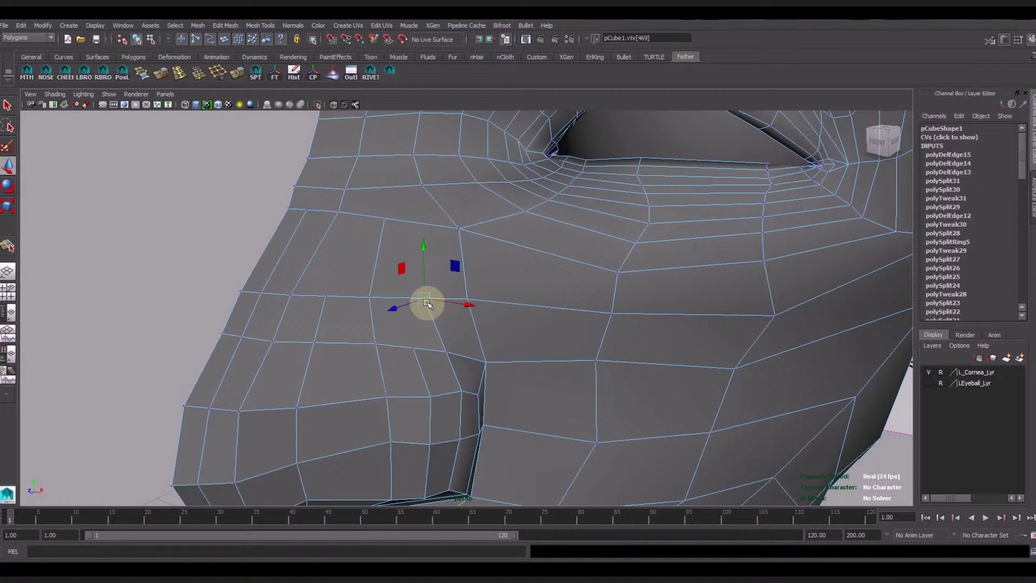
drag(371, 295, 216, 123)
click(199, 75)
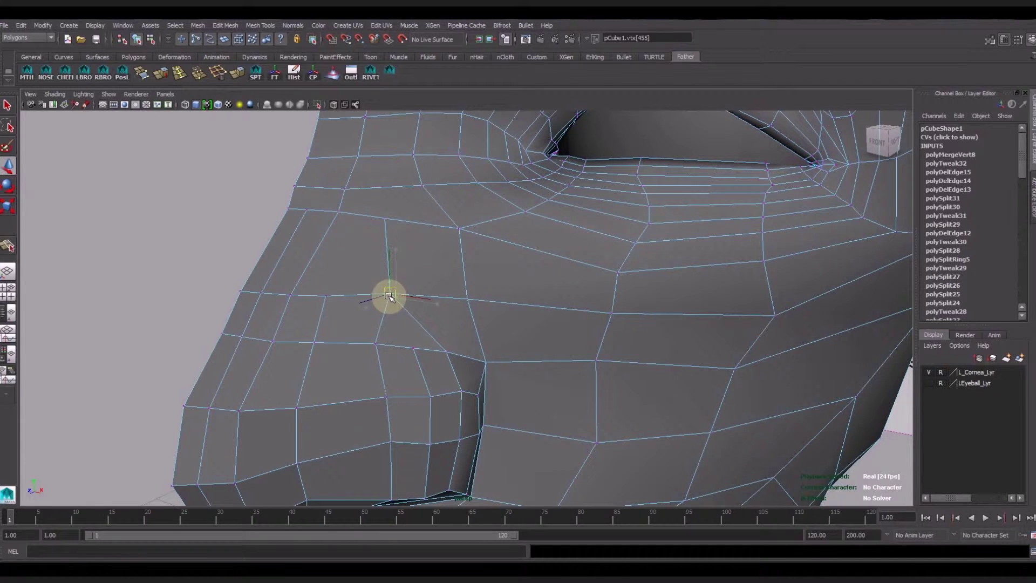
key(Left)
alt+drag(324, 353, 359, 375)
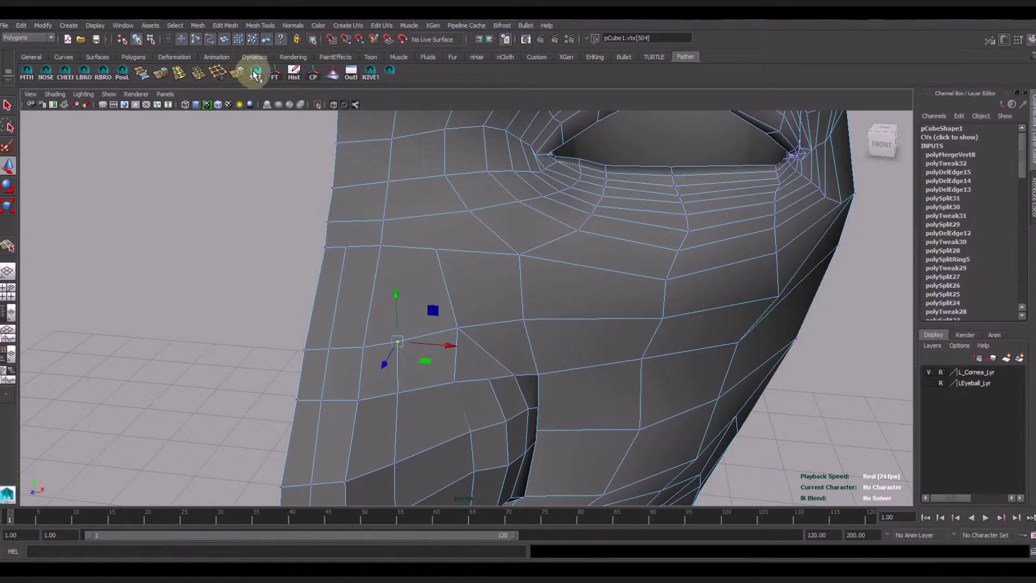
Step: Add a cut above the nostril and delete the vertical edge there
click(255, 75)
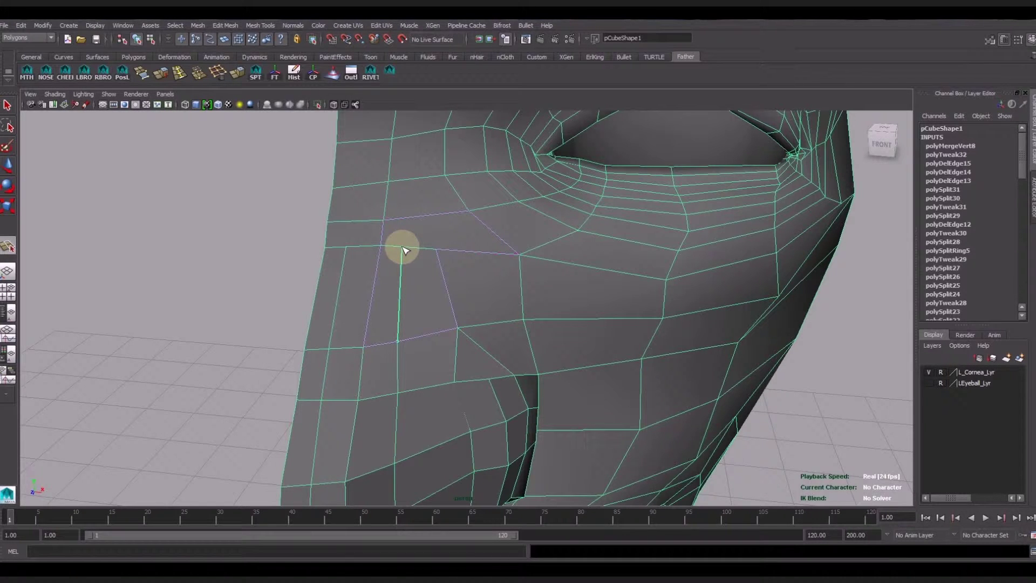
key(Return)
right_drag(440, 250, 394, 248)
click(399, 286)
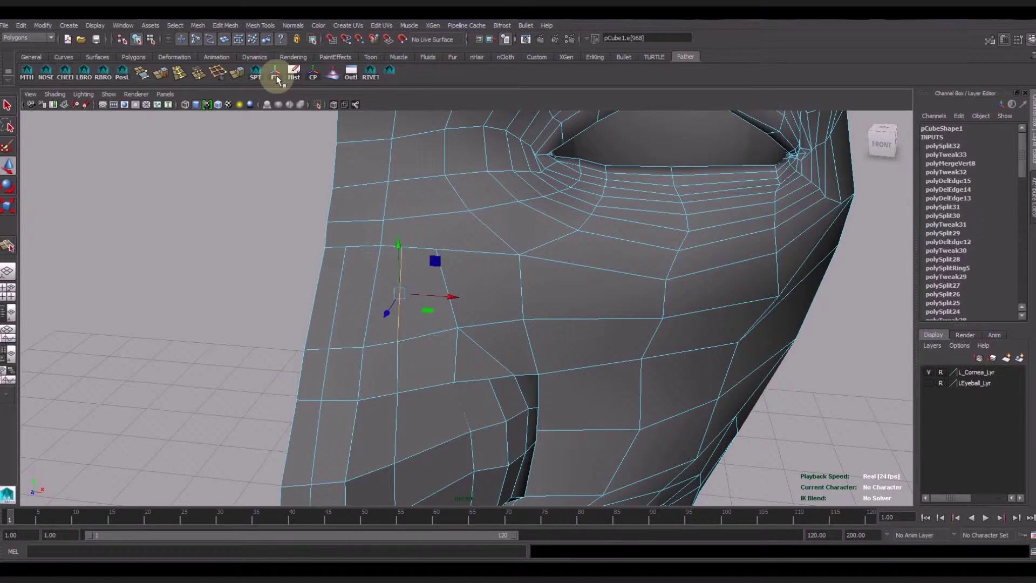
click(220, 74)
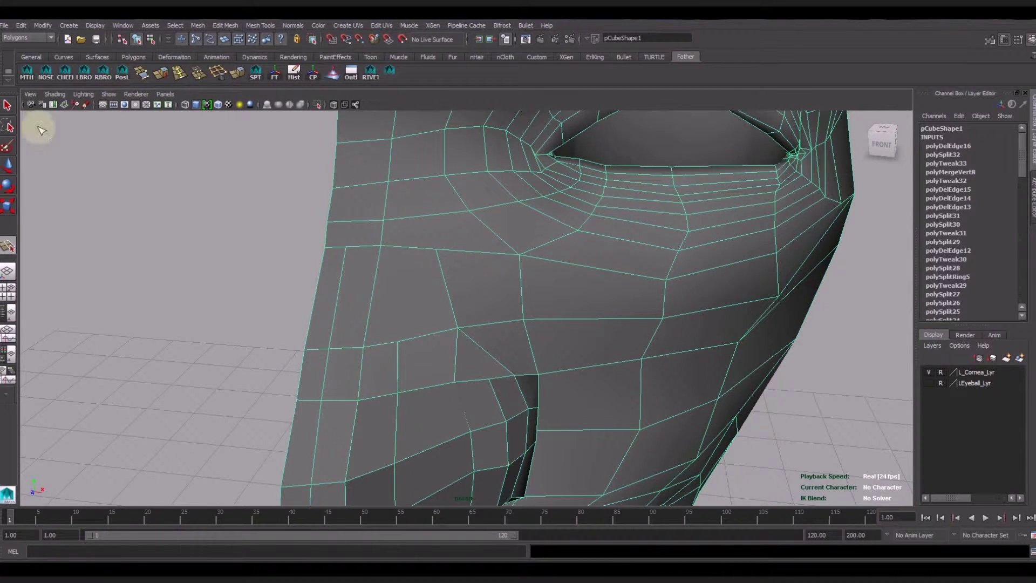
Step: Snap a vertex onto its neighbour and nudge nearby nose vertices to even the faces
right_drag(440, 247, 430, 245)
click(380, 244)
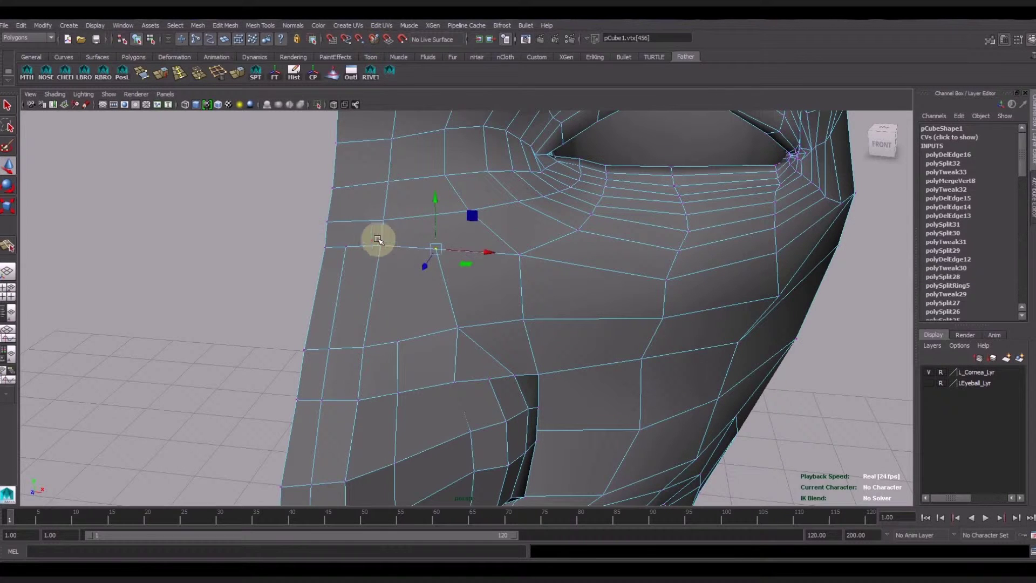
drag(416, 250, 388, 248)
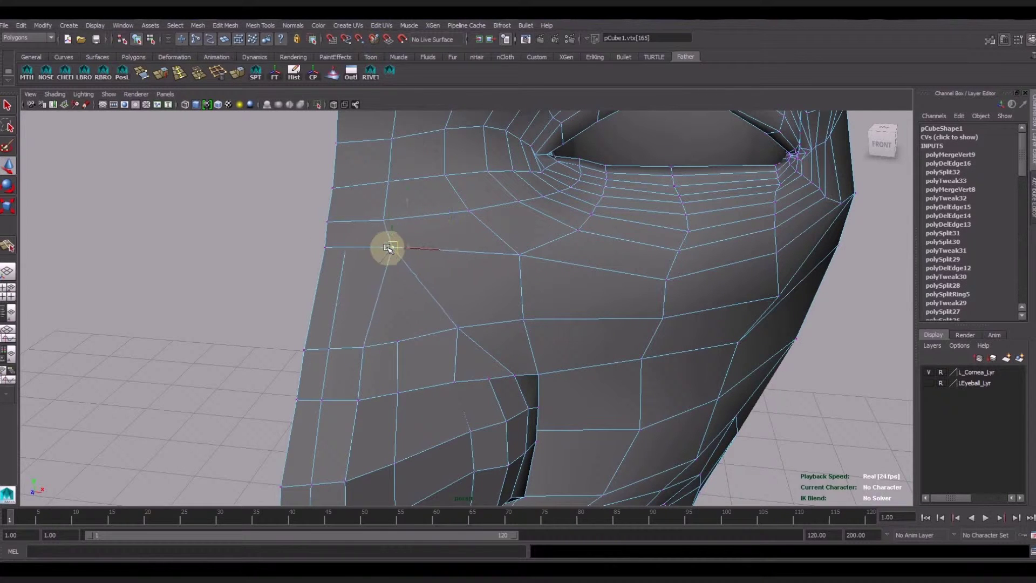
click(398, 359)
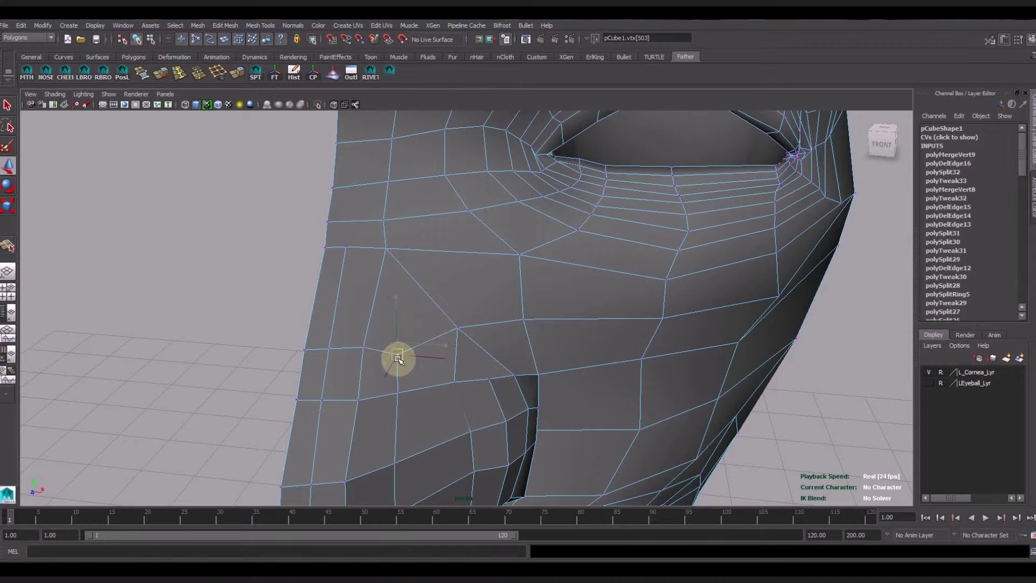
mouse_move(399, 356)
mouse_down()
mouse_move(453, 331)
mouse_move(451, 308)
mouse_up()
drag(381, 249, 409, 267)
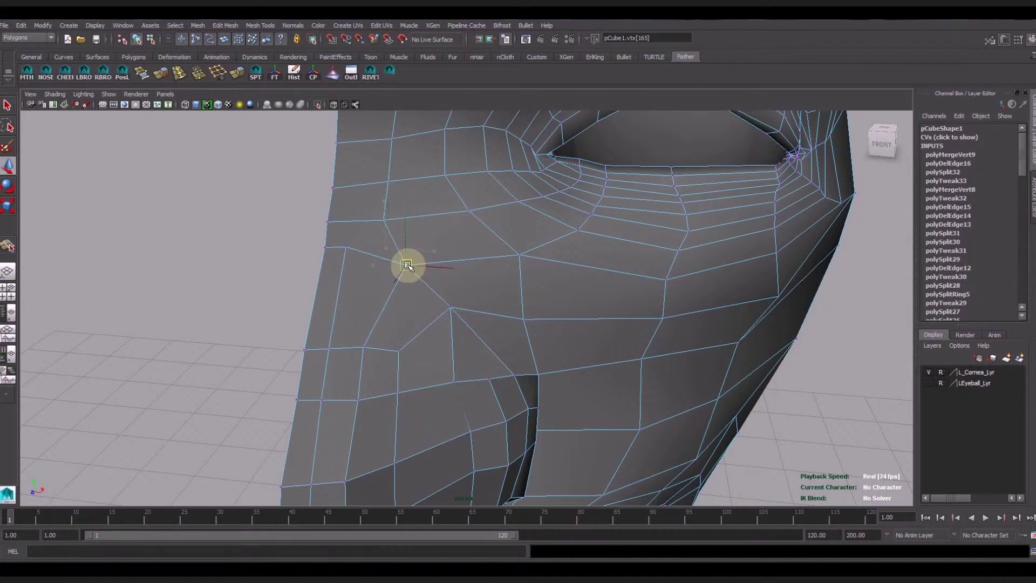
click(345, 247)
drag(343, 248, 343, 261)
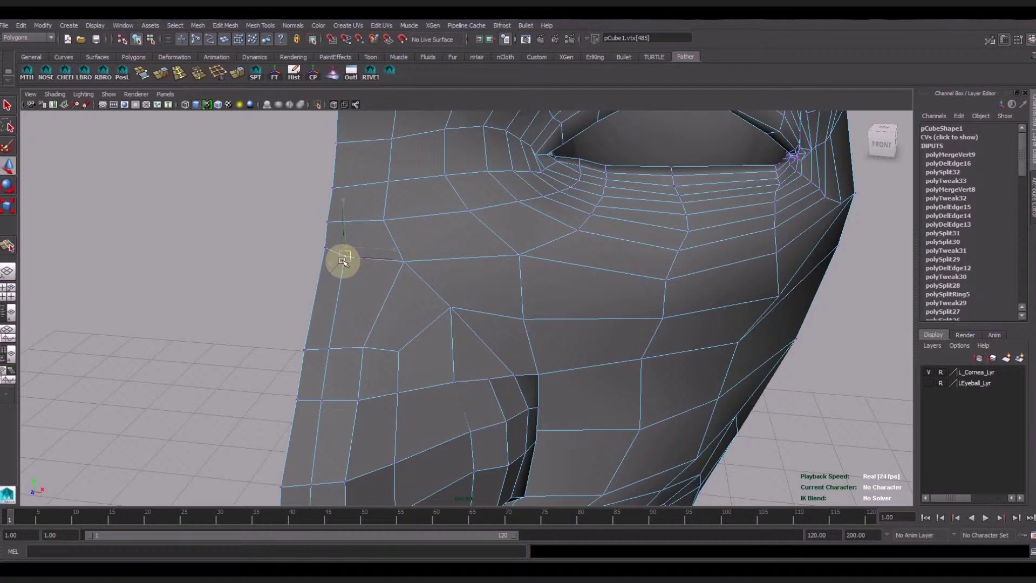
Step: Check the upper nose vertices against the profile and delete an edge on the nose wing
alt+drag(539, 401, 452, 377)
click(367, 263)
click(336, 328)
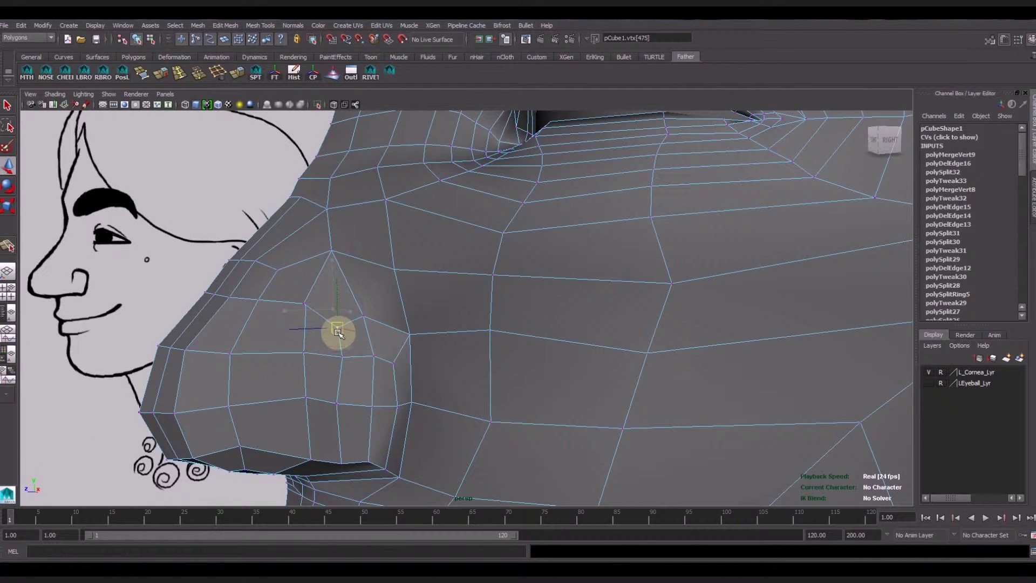
click(331, 252)
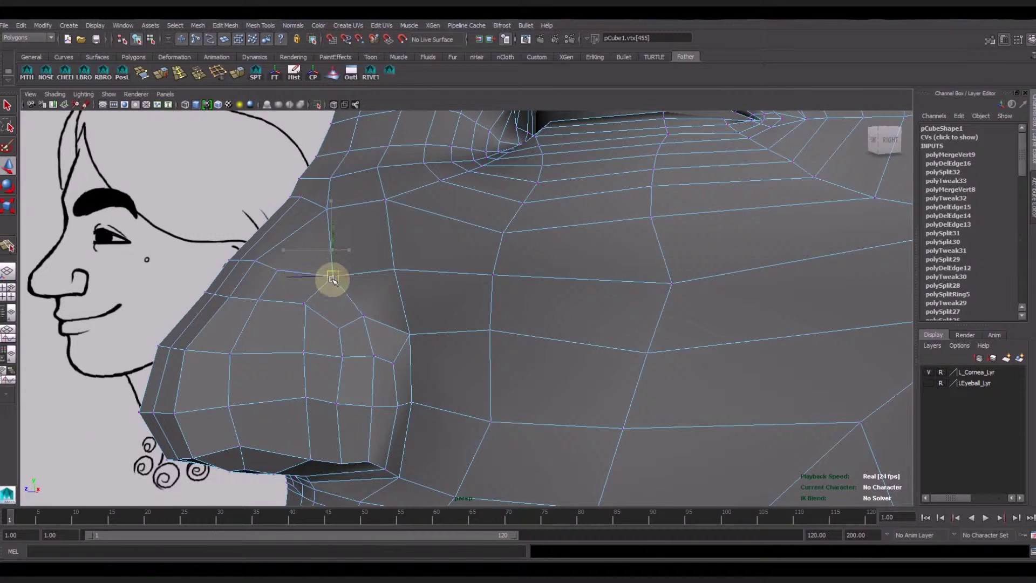
alt+drag(359, 317, 338, 330)
alt+drag(378, 370, 412, 366)
right_drag(393, 286, 393, 265)
click(406, 302)
click(218, 72)
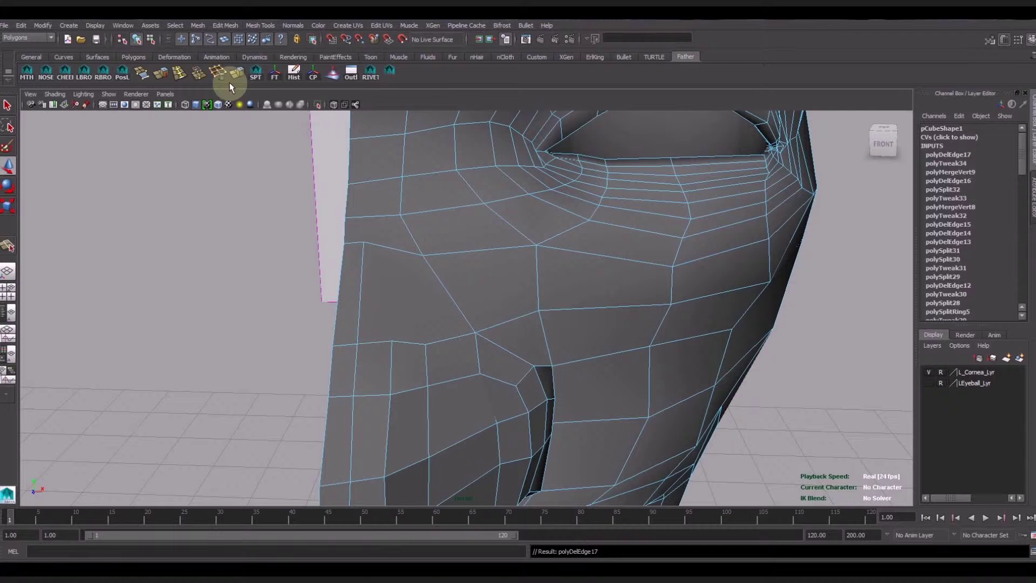
click(255, 70)
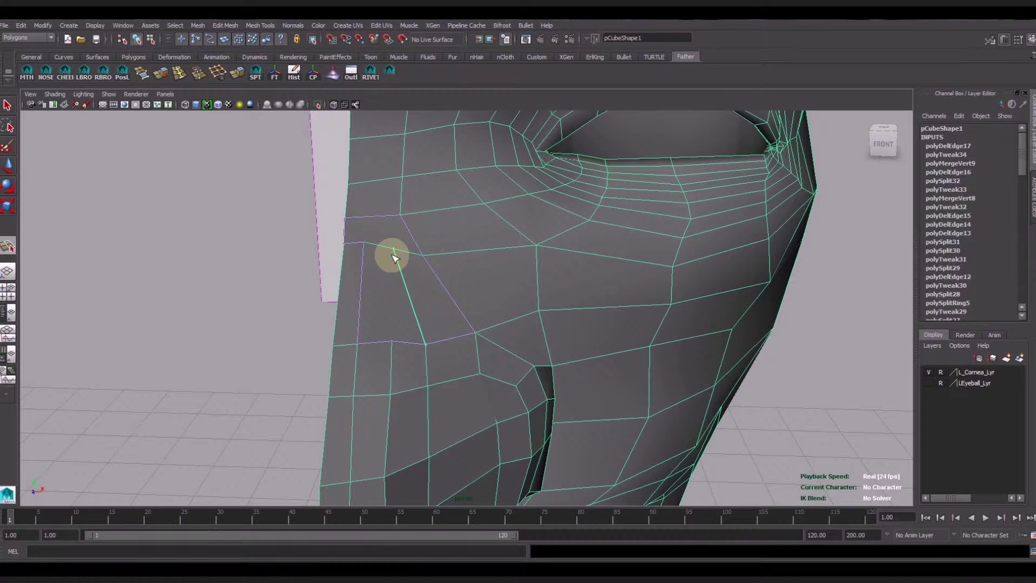
Step: Commit the split edge above the nostril and frame the view on the selected vertex
key(Return)
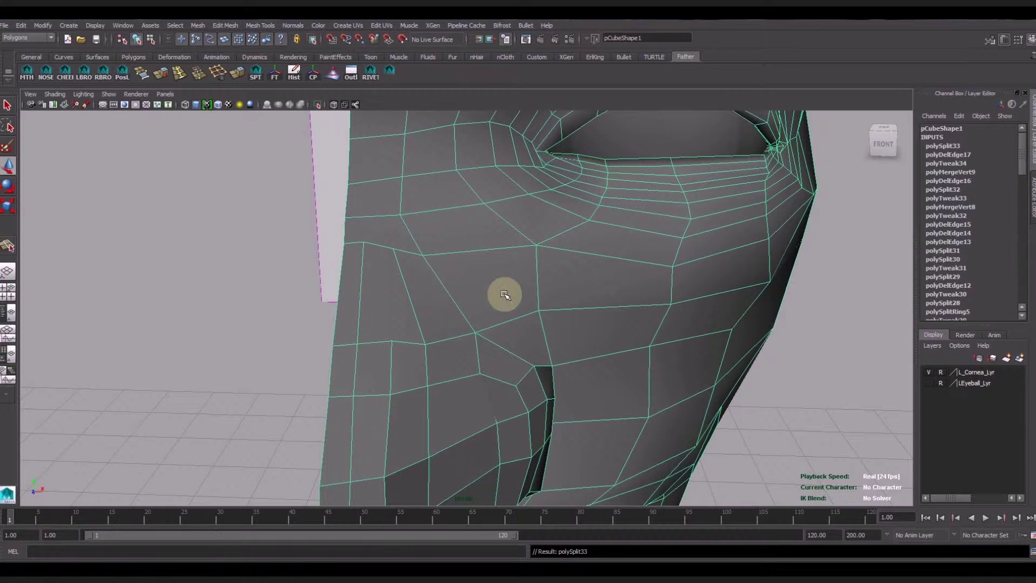
mouse_move(347, 268)
alt+mouse_down()
mouse_move(593, 399)
mouse_move(493, 405)
mouse_move(525, 419)
mouse_move(519, 370)
mouse_move(559, 426)
alt+mouse_up()
mouse_move(450, 279)
alt+mouse_down()
mouse_move(474, 331)
mouse_move(528, 319)
mouse_move(505, 319)
mouse_move(243, 32)
alt+mouse_up()
key(f)
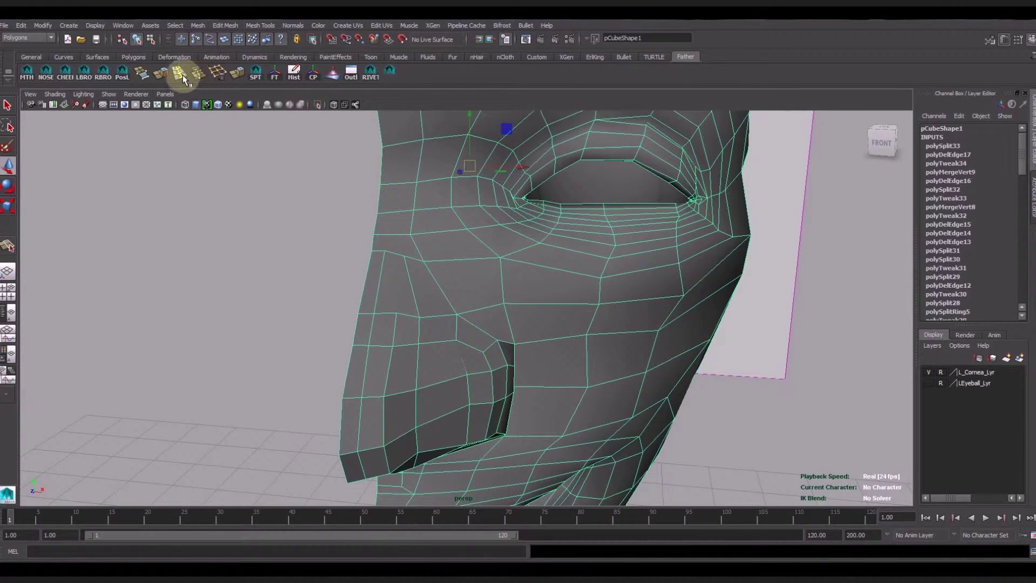
click(373, 180)
Step: Insert an edge loop running down the cheek beside the nose
double_click(390, 185)
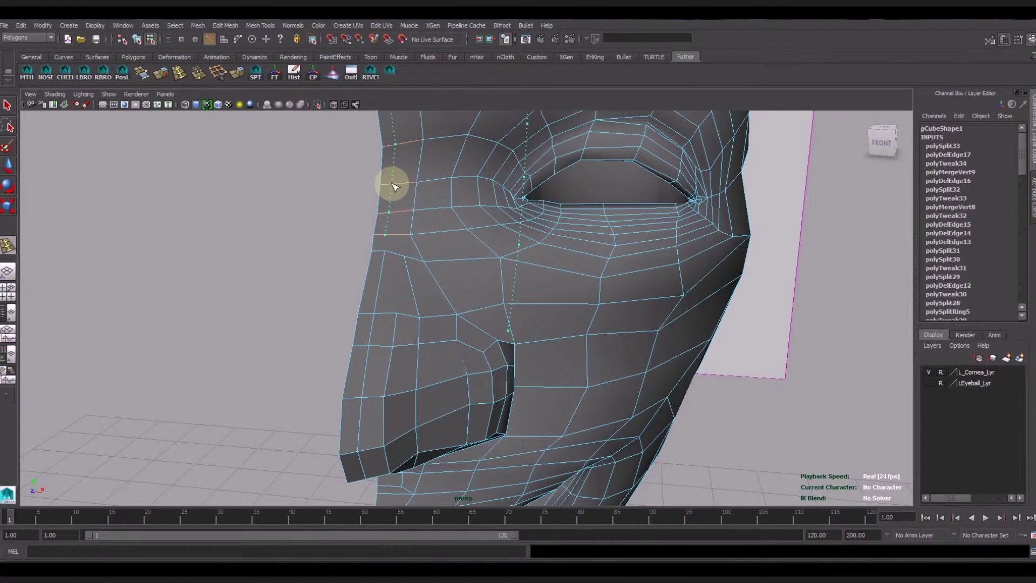
click(392, 186)
key(F8)
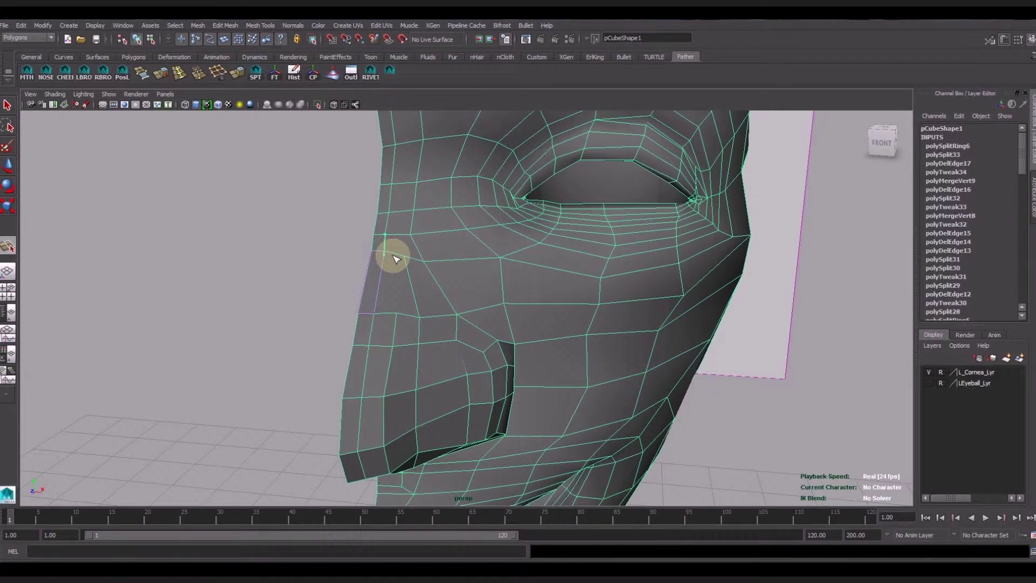
scroll(417, 212, up, 5)
alt+drag(398, 248, 404, 305)
Step: Merge the stray cheek vertices near the eye
right_click(366, 308)
click(328, 312)
scroll(359, 284, up, 3)
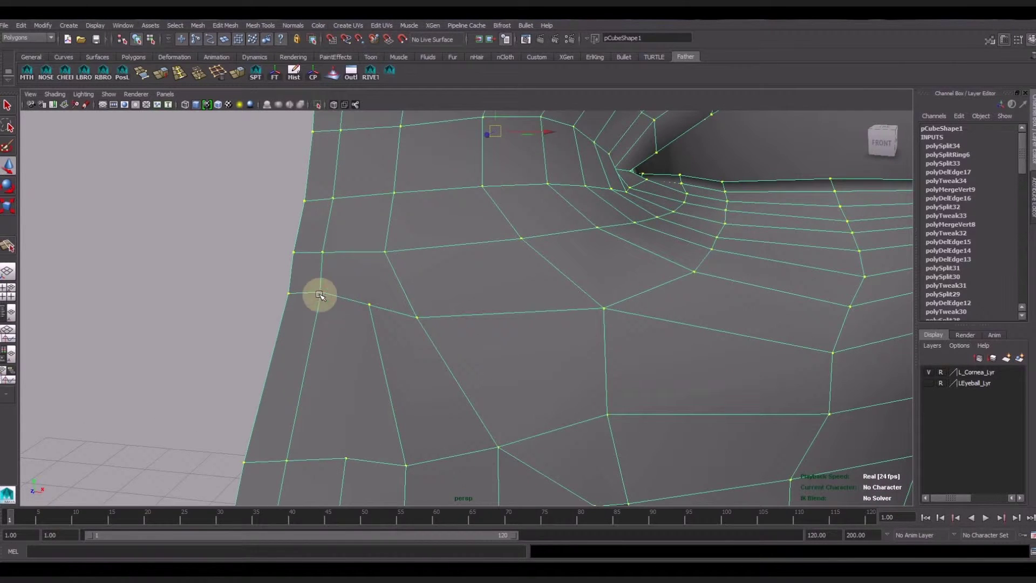
click(319, 294)
click(194, 74)
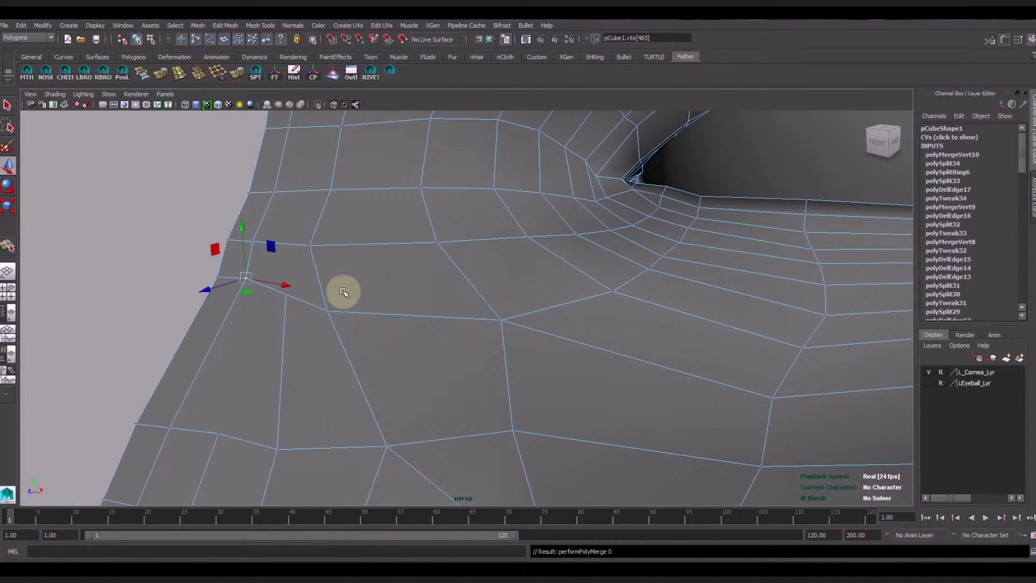
scroll(342, 290, down, 3)
mouse_move(327, 326)
alt+mouse_down()
mouse_move(400, 397)
mouse_move(416, 392)
alt+mouse_up()
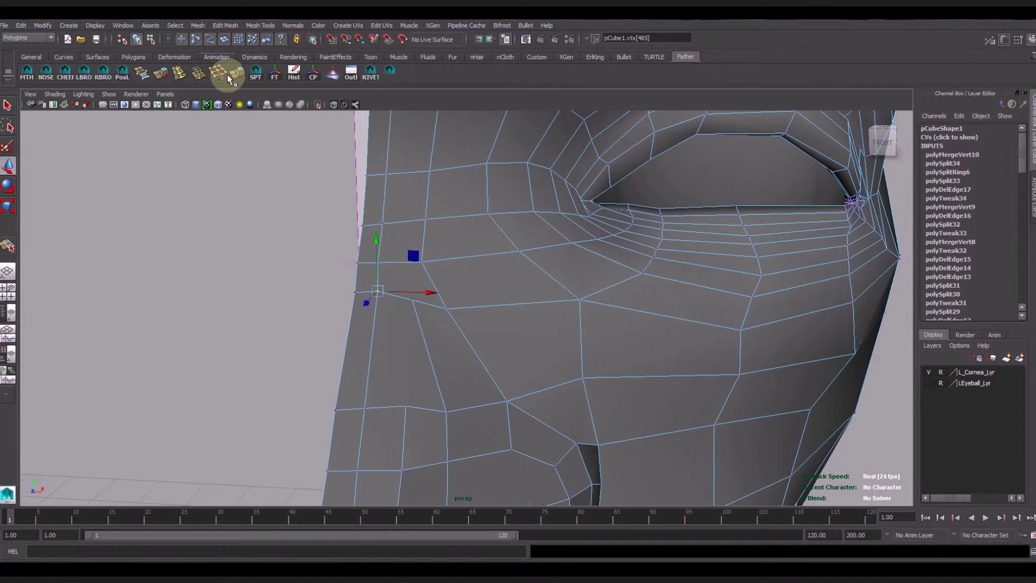
Step: Split a new edge across the cheek beside the nose and select a nearby vertex
key(F8)
click(399, 408)
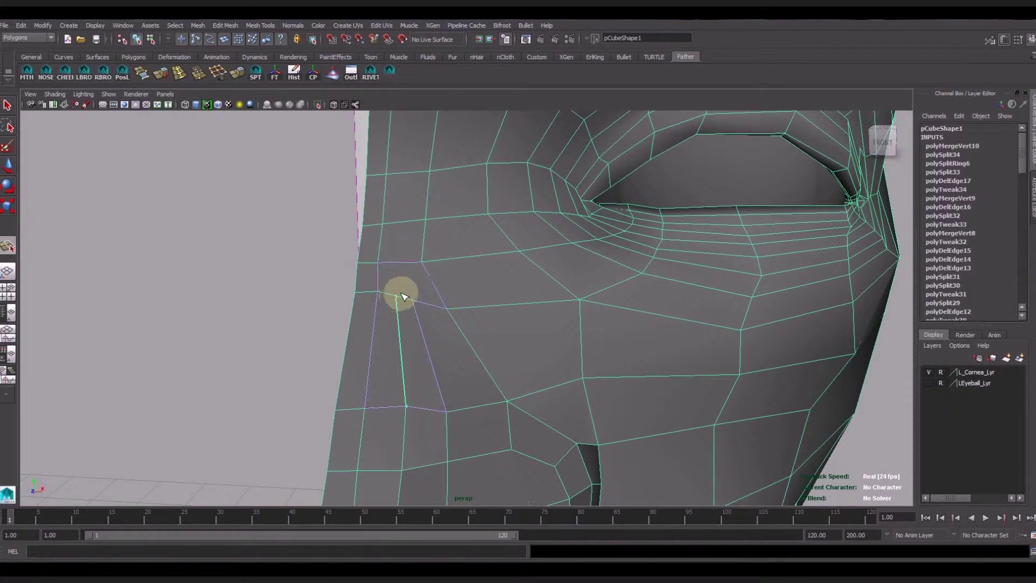
key(Return)
key(F9)
click(445, 261)
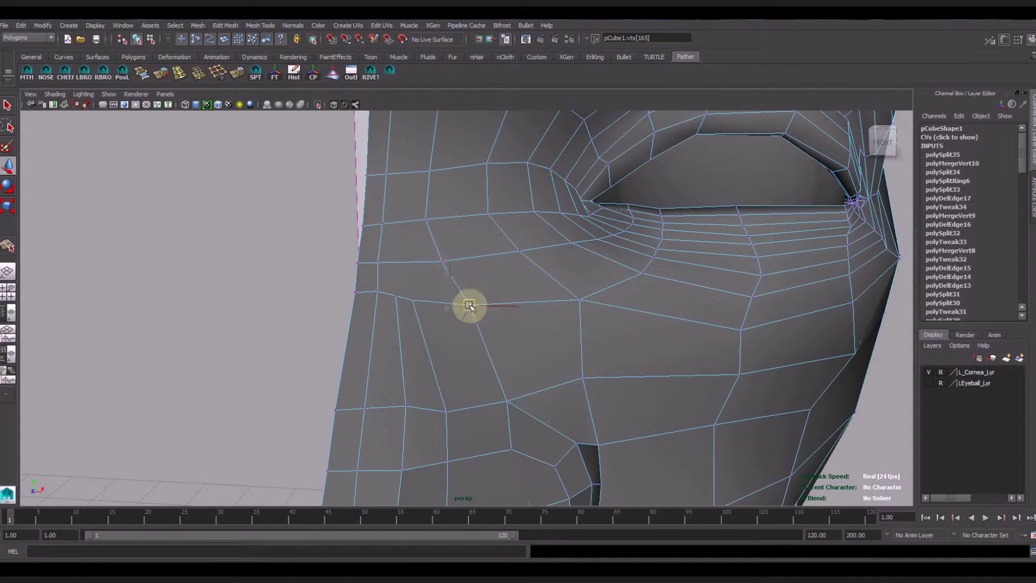
mouse_move(573, 359)
alt+mouse_down()
mouse_move(483, 363)
mouse_move(571, 377)
mouse_move(381, 358)
alt+mouse_up()
click(360, 330)
alt+right_drag(366, 331, 463, 371)
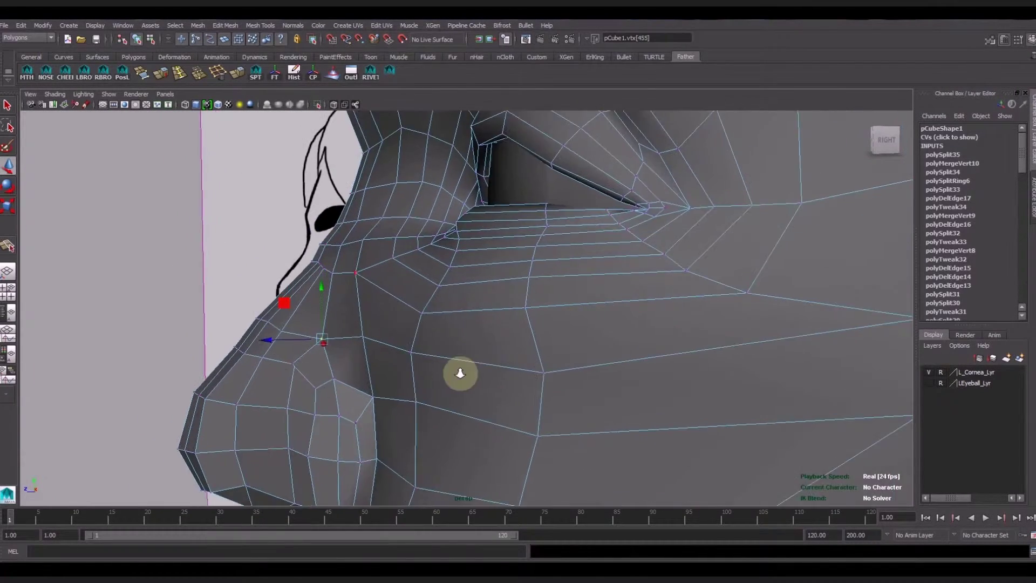
alt+middle_drag(462, 370, 476, 324)
mouse_move(447, 311)
alt+mouse_down()
mouse_move(492, 329)
mouse_move(461, 331)
mouse_move(514, 327)
mouse_move(543, 402)
alt+mouse_up()
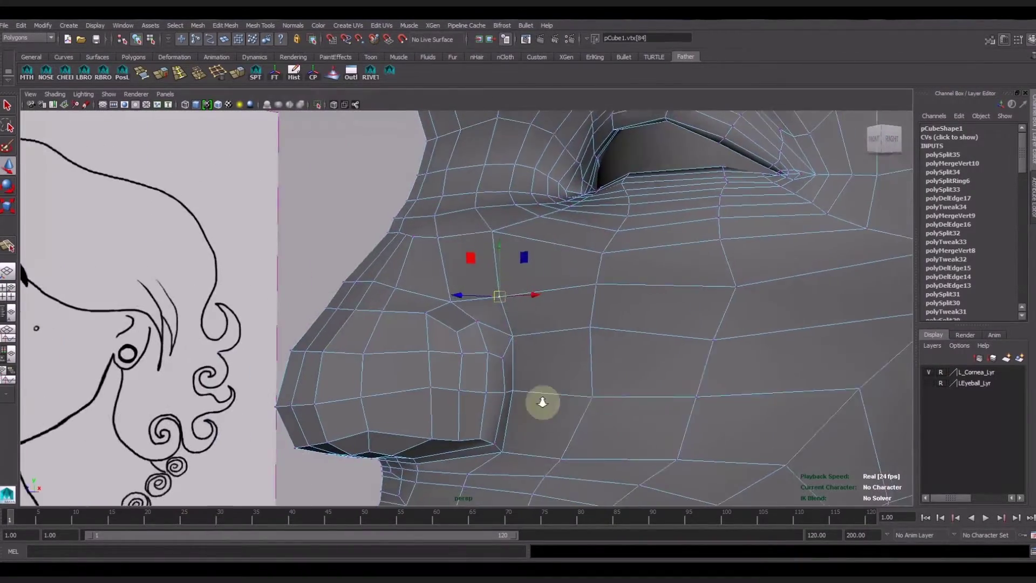
alt+right_drag(542, 402, 502, 407)
mouse_move(502, 407)
alt+mouse_down()
mouse_move(560, 307)
mouse_move(517, 330)
mouse_move(597, 363)
mouse_move(492, 329)
mouse_move(493, 341)
mouse_move(624, 335)
mouse_move(540, 282)
alt+mouse_up()
alt+right_drag(539, 282, 674, 379)
mouse_move(674, 379)
alt+mouse_down()
mouse_move(518, 407)
mouse_move(539, 416)
mouse_move(462, 371)
alt+mouse_up()
mouse_move(462, 370)
alt+right_down()
mouse_move(477, 370)
mouse_move(514, 286)
alt+right_up()
click(235, 75)
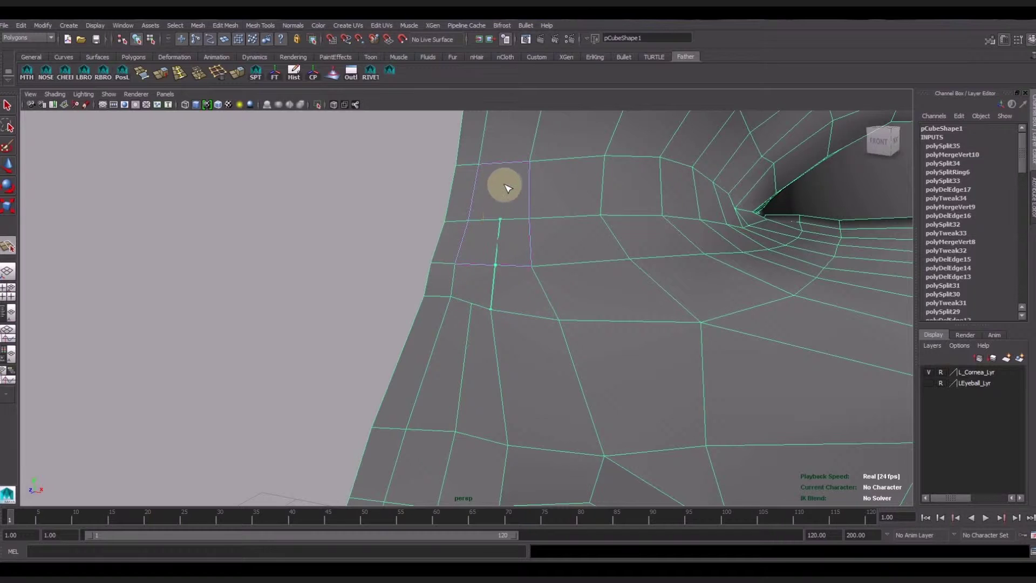
Step: Commit the first cheek split edge and add a second split across the faces beside the nose
click(530, 162)
key(Return)
key(w)
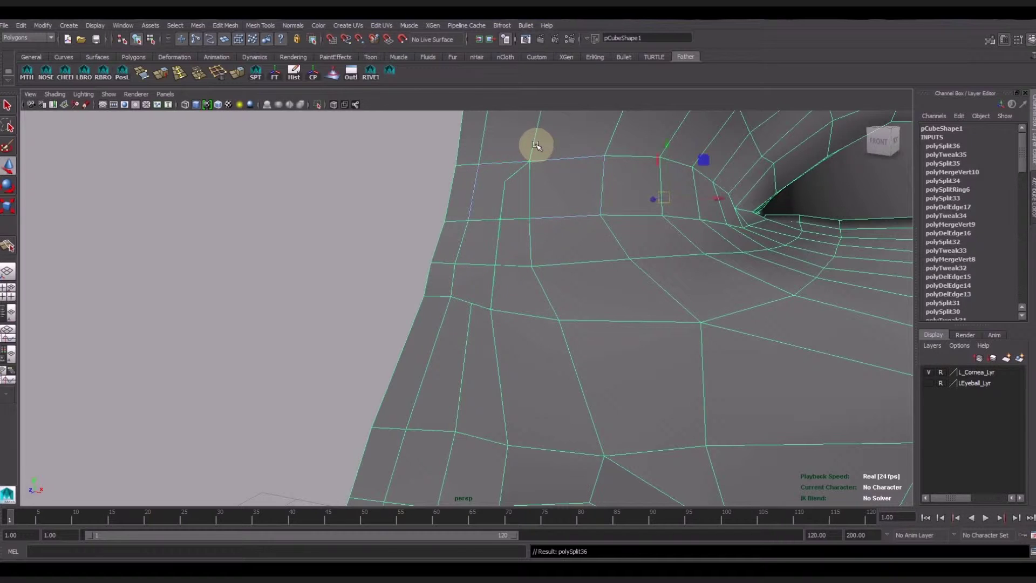
click(256, 71)
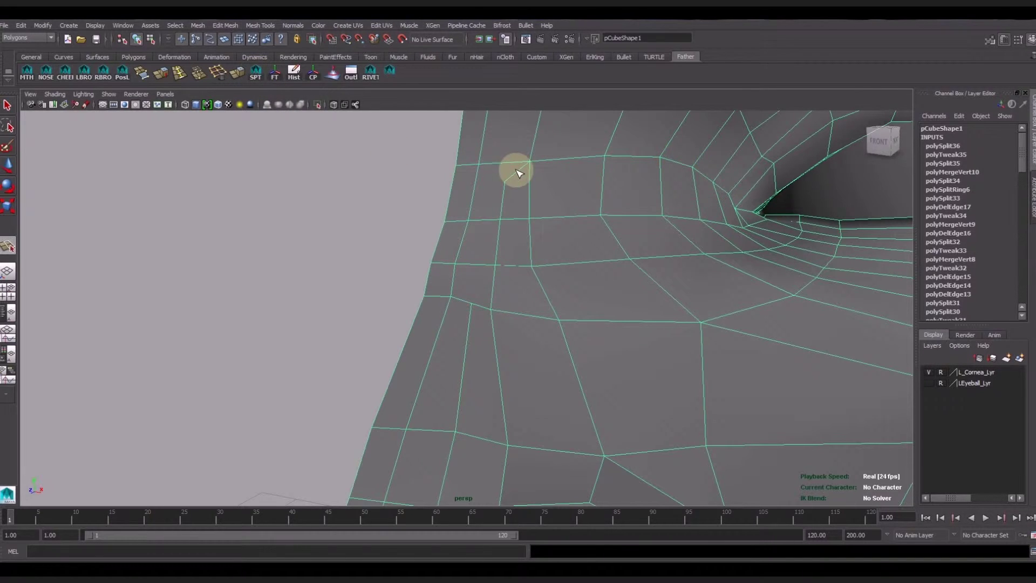
click(505, 181)
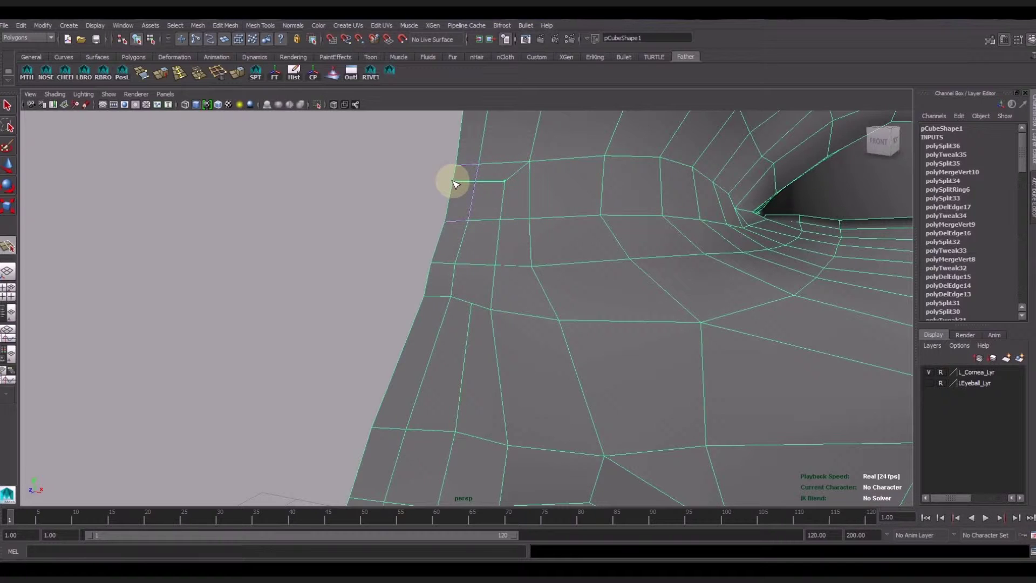
click(454, 184)
key(Return)
key(w)
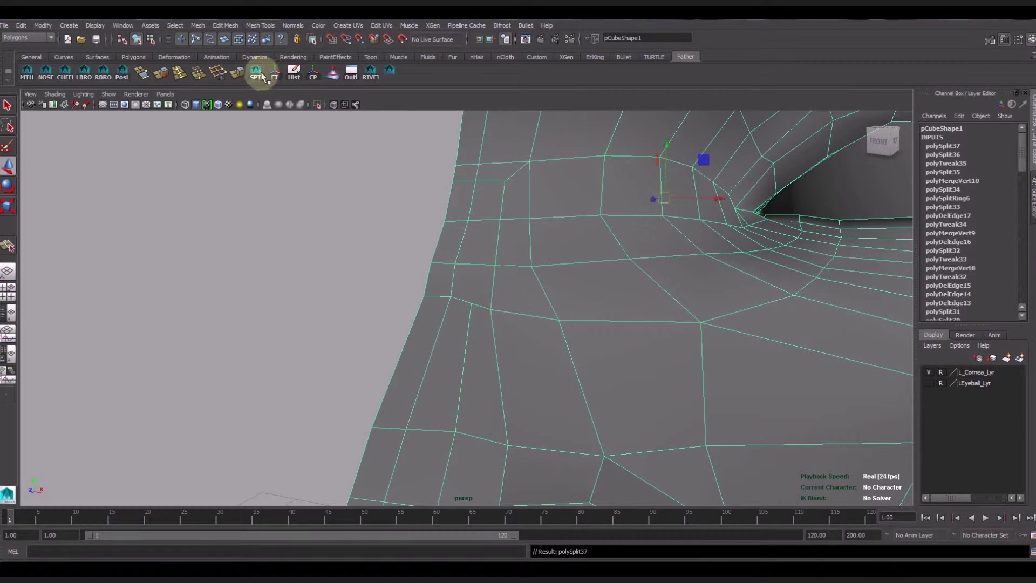
Step: Add a third cheek split, undo it as misplaced, redo it lower, then add a final split
click(257, 71)
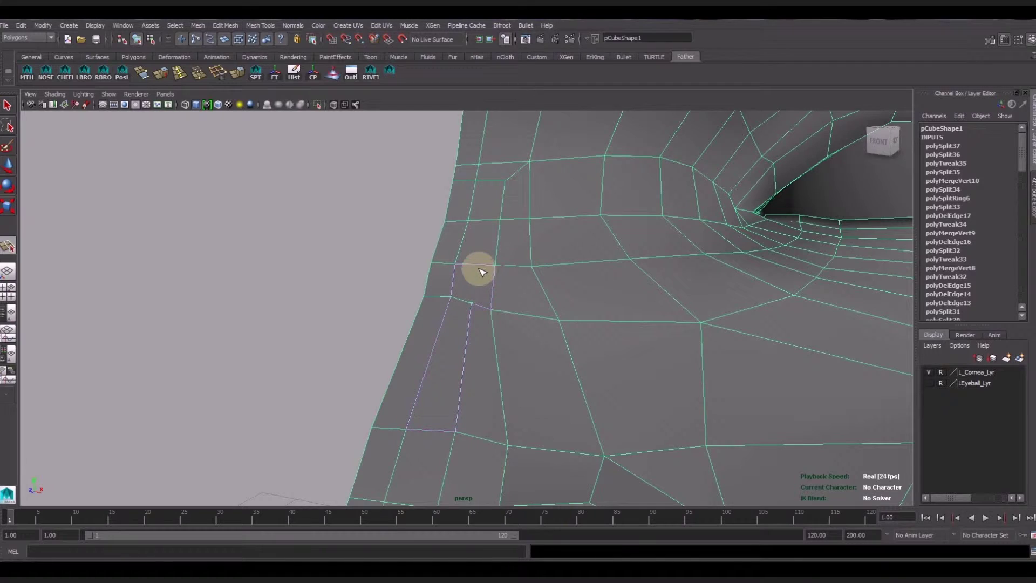
click(483, 221)
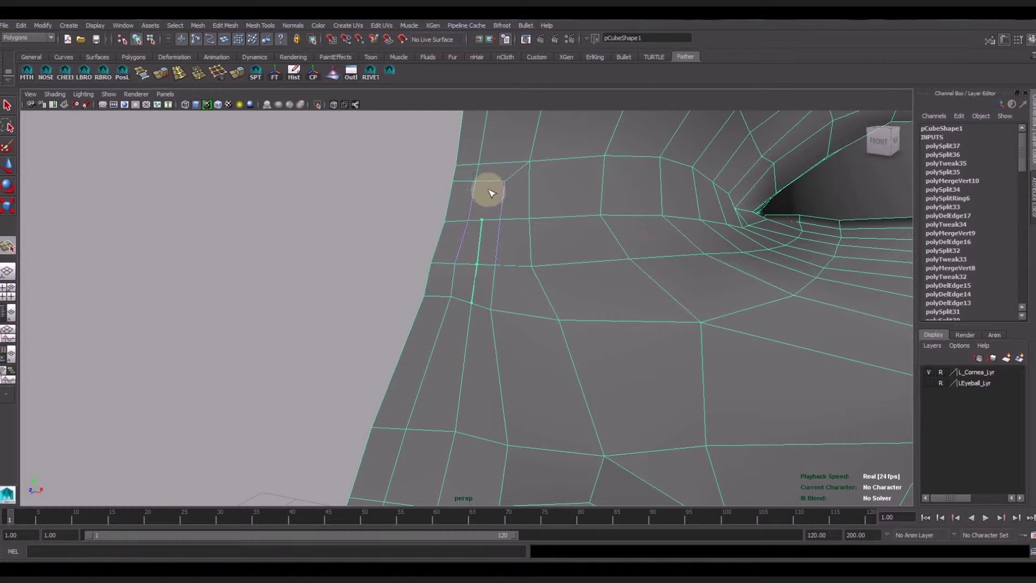
key(w)
key(ctrl+z)
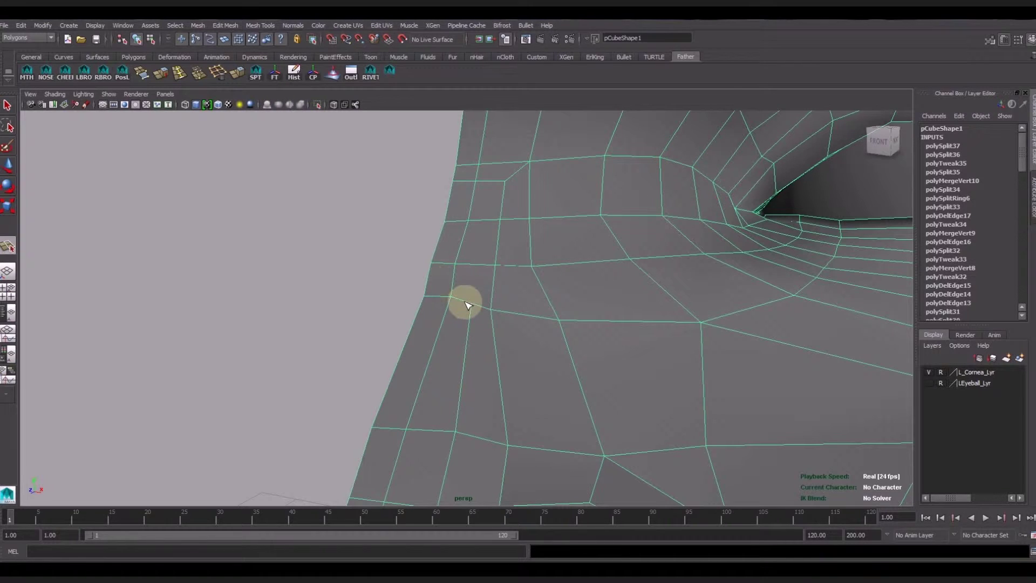
click(475, 265)
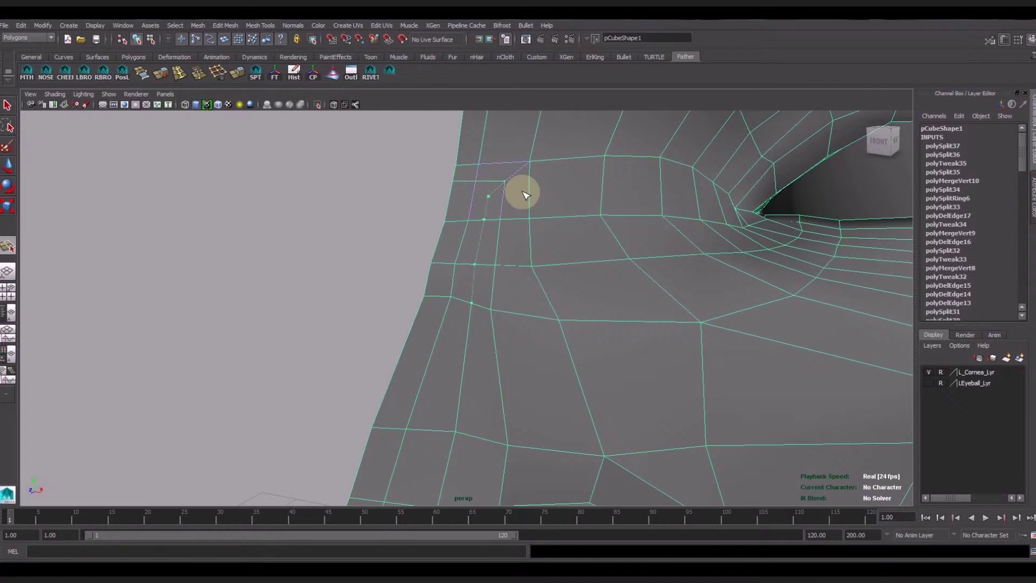
key(w)
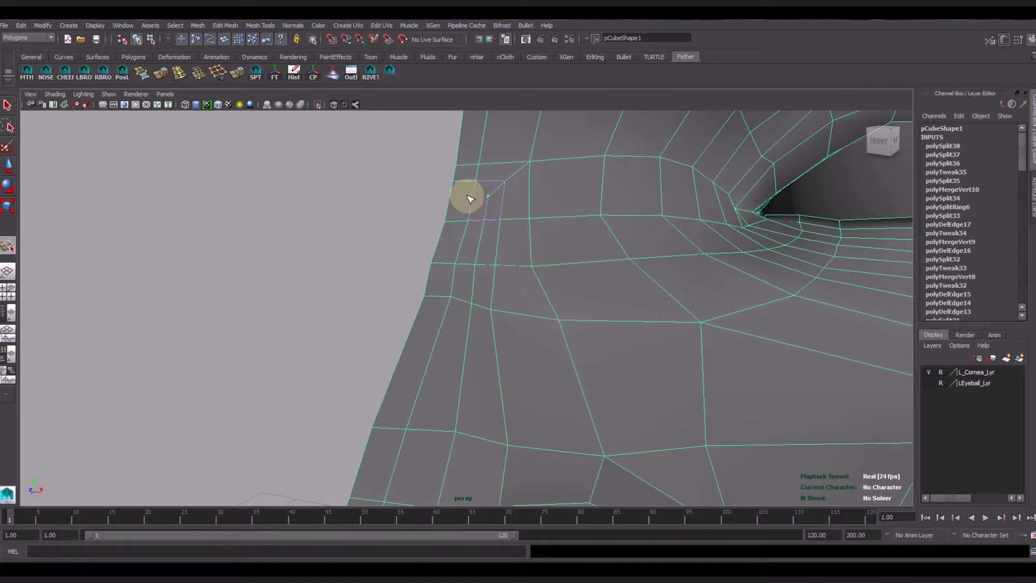
click(453, 196)
key(w)
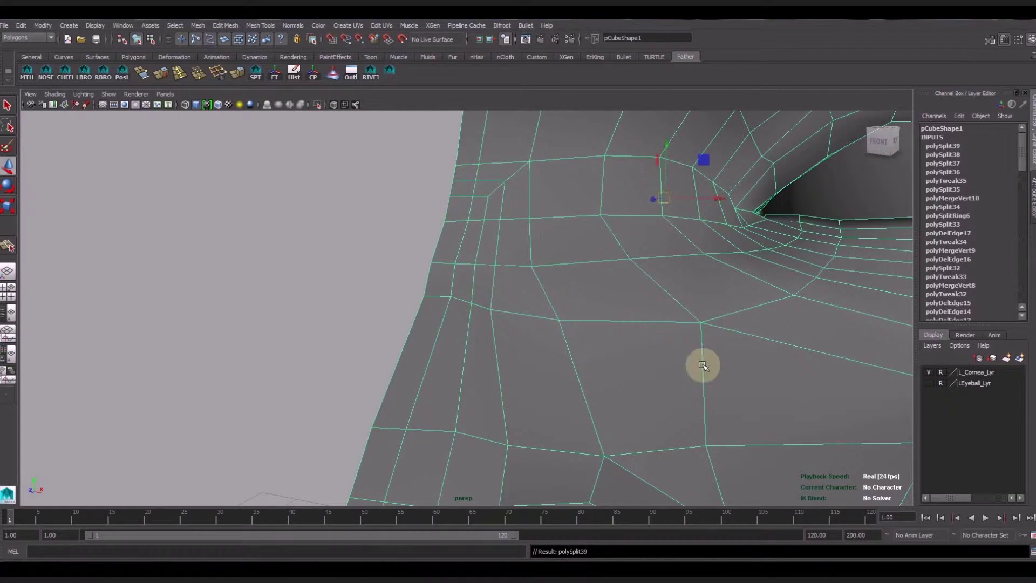
Step: Orbit around the head to check the new cheek edges, then frame the eye corner
alt+drag(700, 363, 522, 353)
mouse_move(522, 353)
alt+right_down()
mouse_move(607, 398)
mouse_move(463, 370)
alt+right_up()
alt+drag(463, 370, 533, 363)
right_click(543, 312)
mouse_move(544, 312)
alt+mouse_down()
mouse_move(422, 298)
mouse_move(666, 337)
mouse_move(597, 363)
alt+mouse_up()
click(422, 297)
click(594, 361)
click(358, 310)
mouse_move(357, 310)
alt+mouse_down()
mouse_move(718, 386)
mouse_move(567, 389)
mouse_move(744, 399)
mouse_move(558, 389)
mouse_move(641, 393)
alt+mouse_up()
click(529, 270)
key(f)
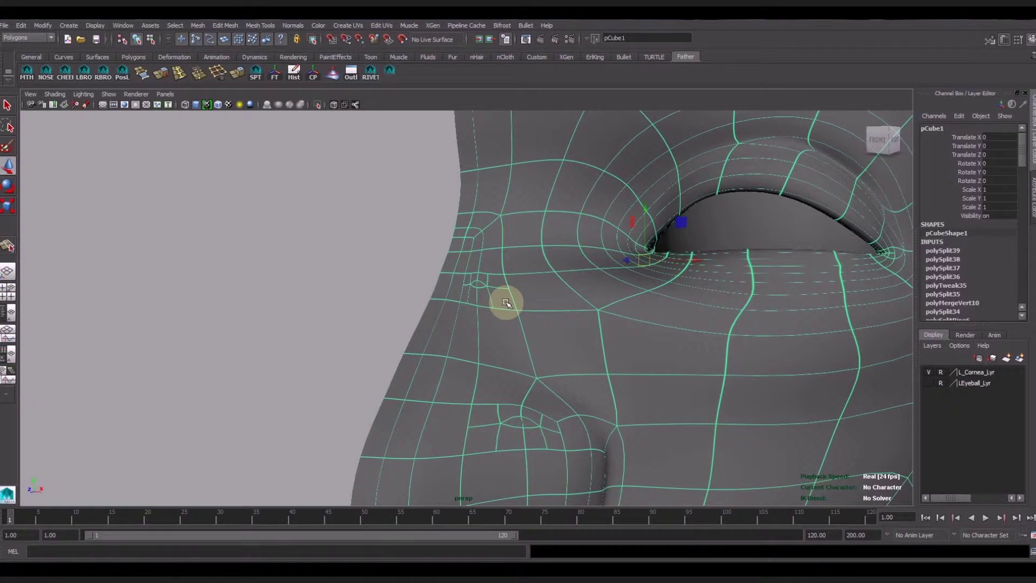
Step: Pan toward the nose in cage display and switch the head to vertex components
right_click(527, 319)
alt+middle_drag(624, 370, 599, 309)
key(1)
right_click(467, 339)
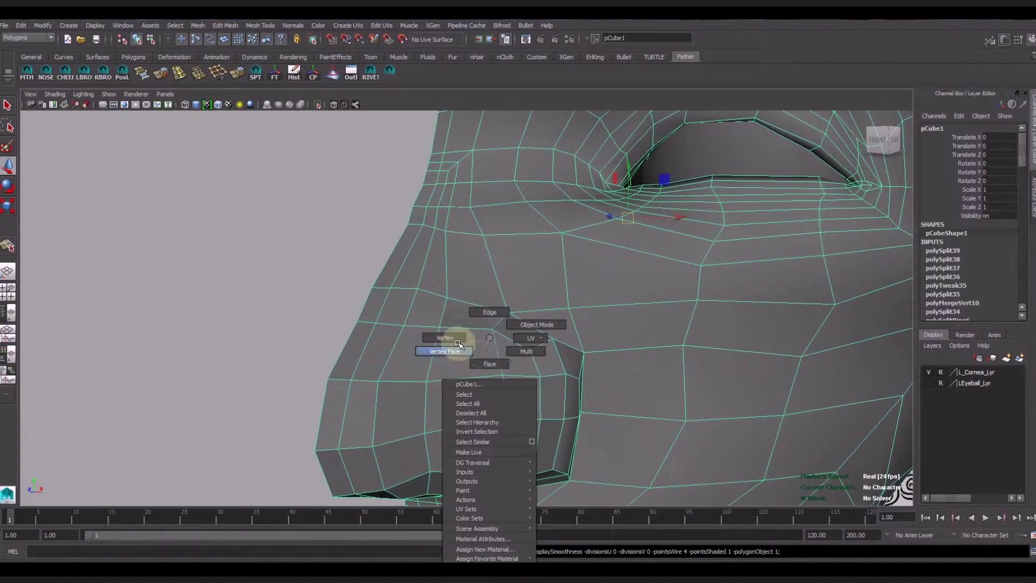
right_click(468, 338)
scroll(556, 352, up, 3)
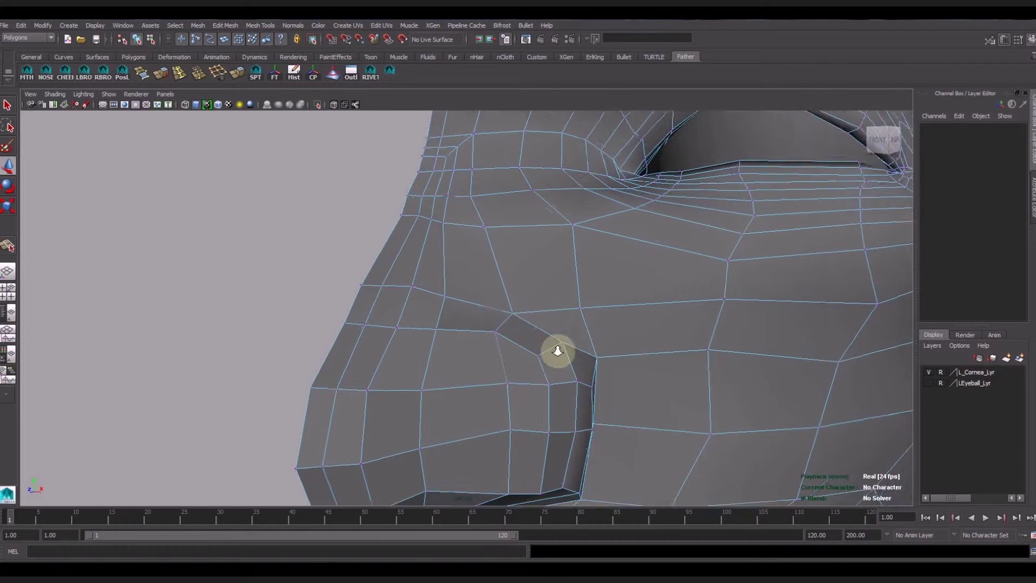
scroll(597, 389, up, 3)
scroll(465, 315, up, 3)
Step: Merge the pair of vertices beside the nose and preview the mesh smoothed
click(482, 343)
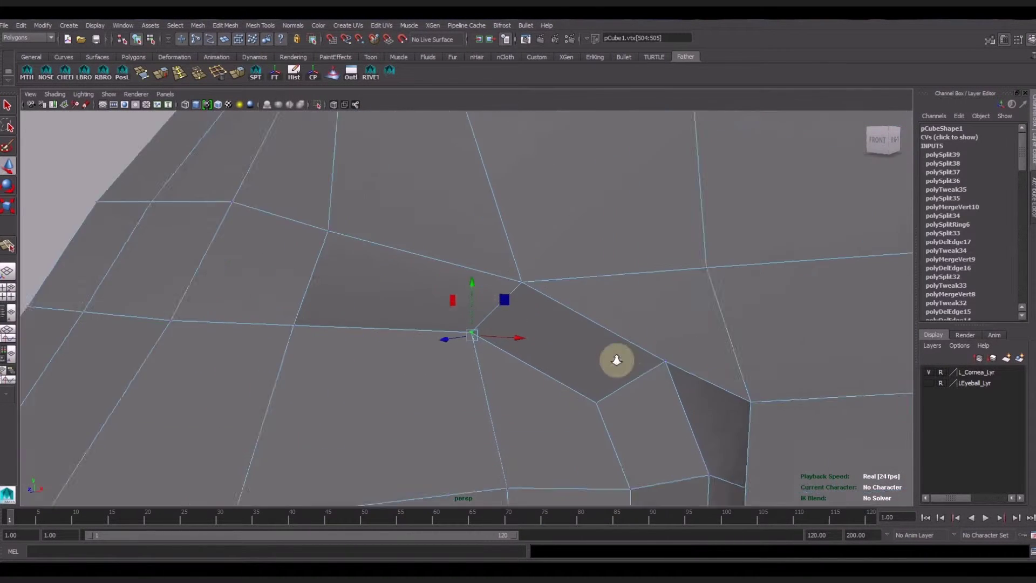
scroll(616, 359, up, 3)
scroll(620, 429, up, 3)
scroll(607, 423, up, 3)
scroll(388, 330, down, 3)
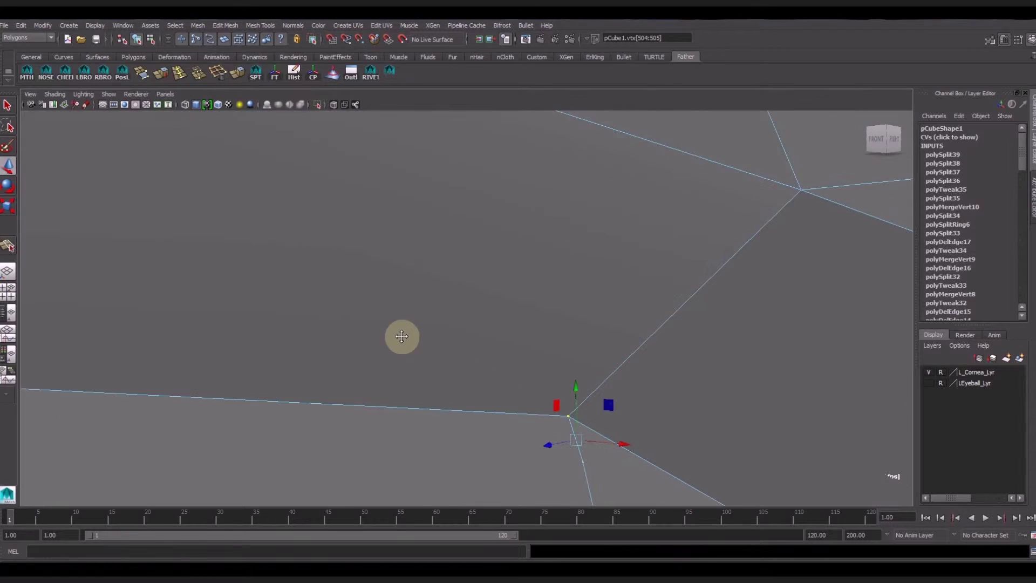
scroll(398, 335, down, 2)
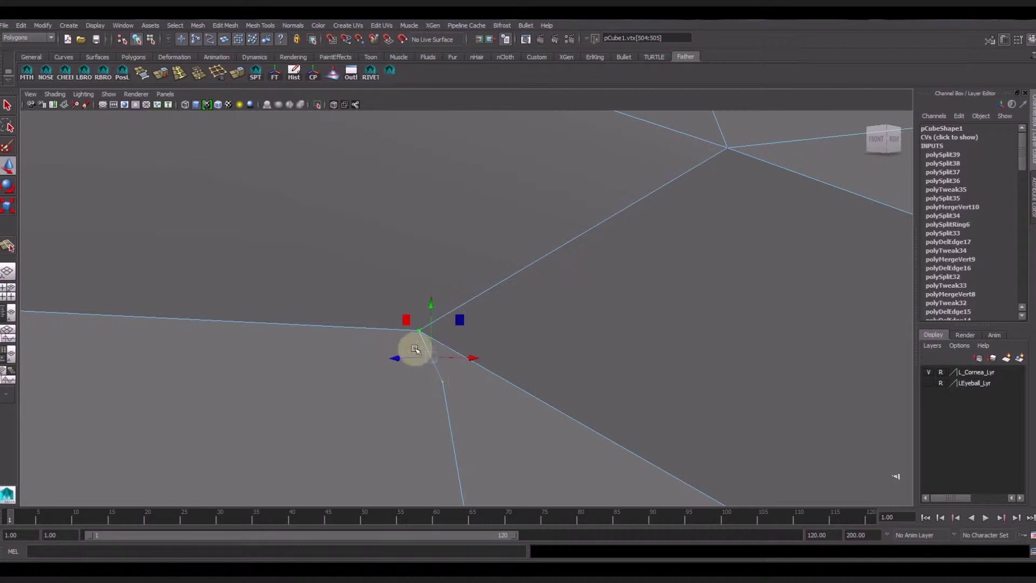
click(197, 73)
scroll(498, 317, down, 2)
scroll(408, 287, down, 3)
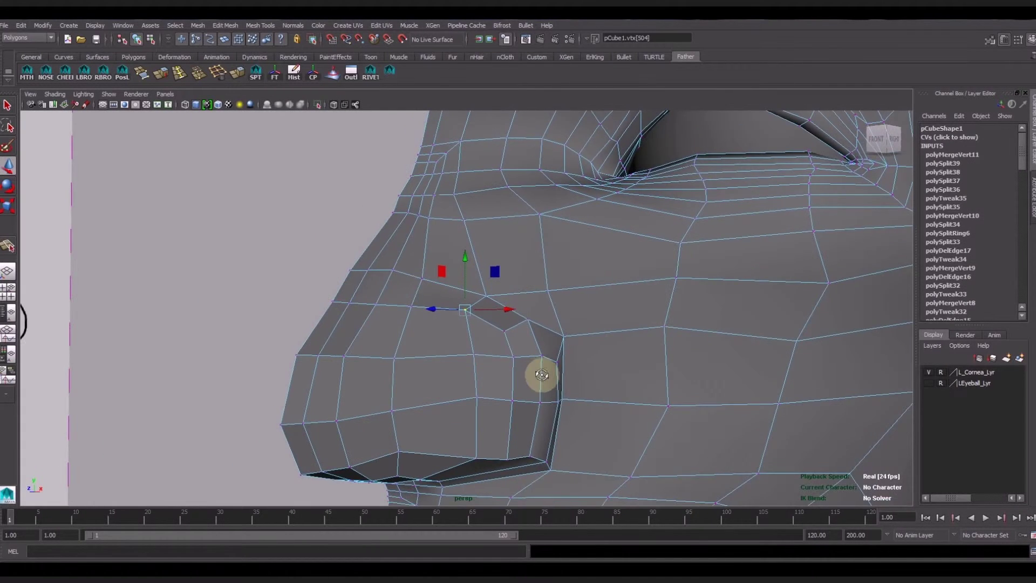
alt+drag(542, 375, 559, 394)
key(3)
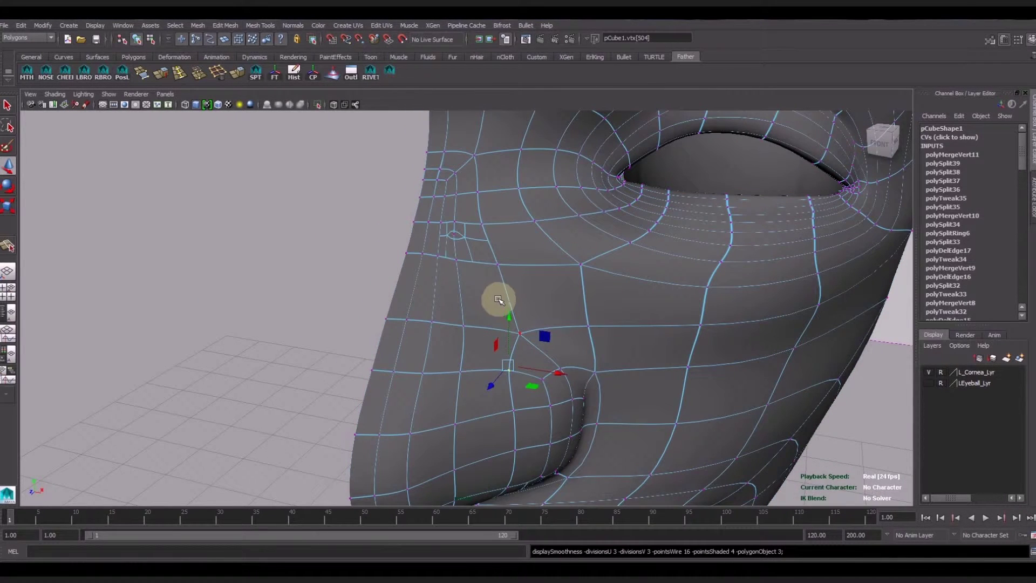
Step: Merge two more sets of vertices beside the nose and review the face in three-quarter view
click(454, 233)
mouse_move(465, 275)
alt+mouse_down()
mouse_move(480, 317)
mouse_move(466, 209)
alt+mouse_up()
scroll(498, 241, up, 3)
click(199, 73)
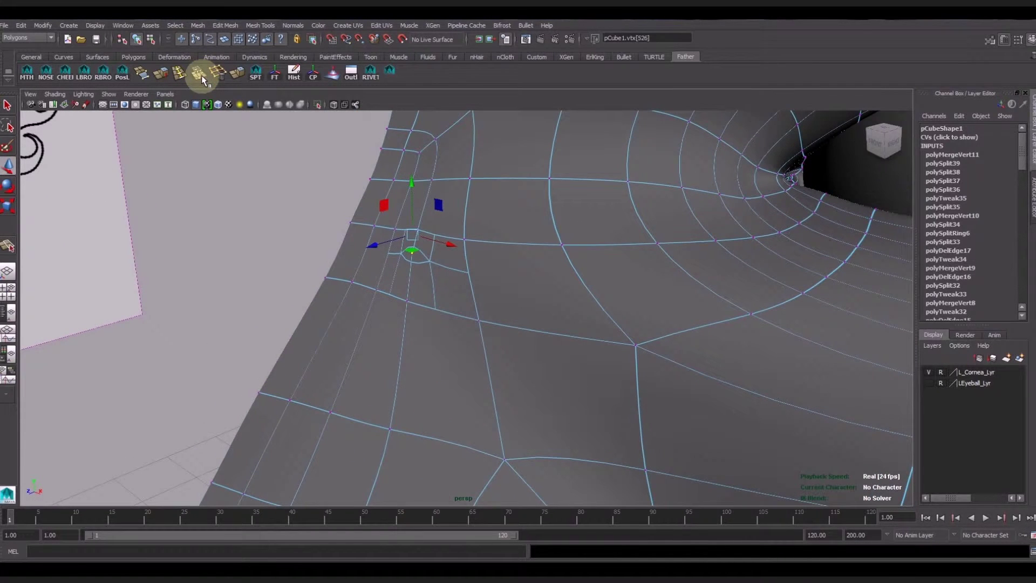
mouse_move(455, 317)
mouse_down()
mouse_move(426, 264)
mouse_move(394, 324)
mouse_up()
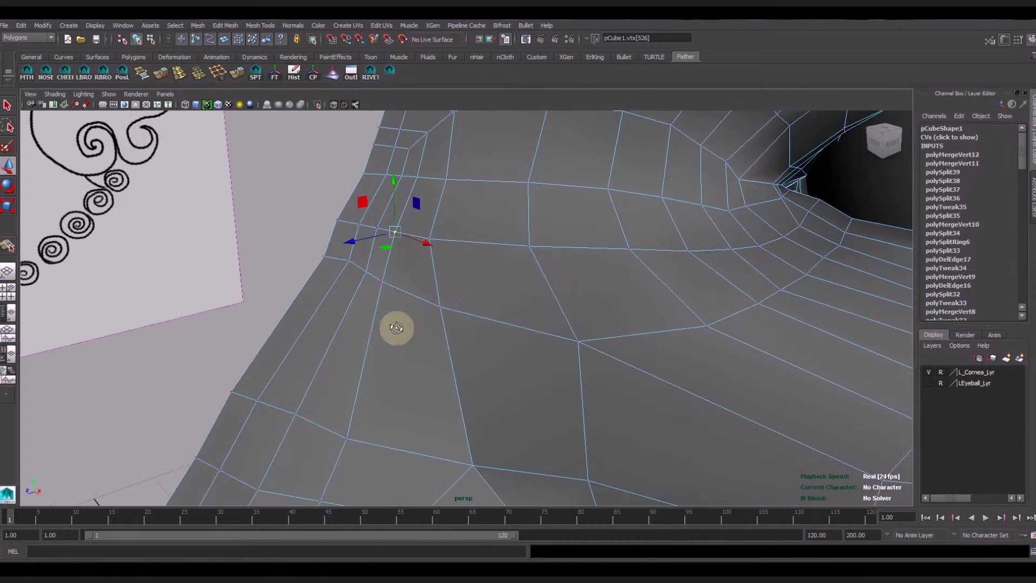
click(198, 78)
mouse_move(453, 331)
alt+mouse_down()
mouse_move(393, 331)
mouse_move(462, 345)
mouse_move(567, 319)
mouse_move(526, 280)
alt+mouse_up()
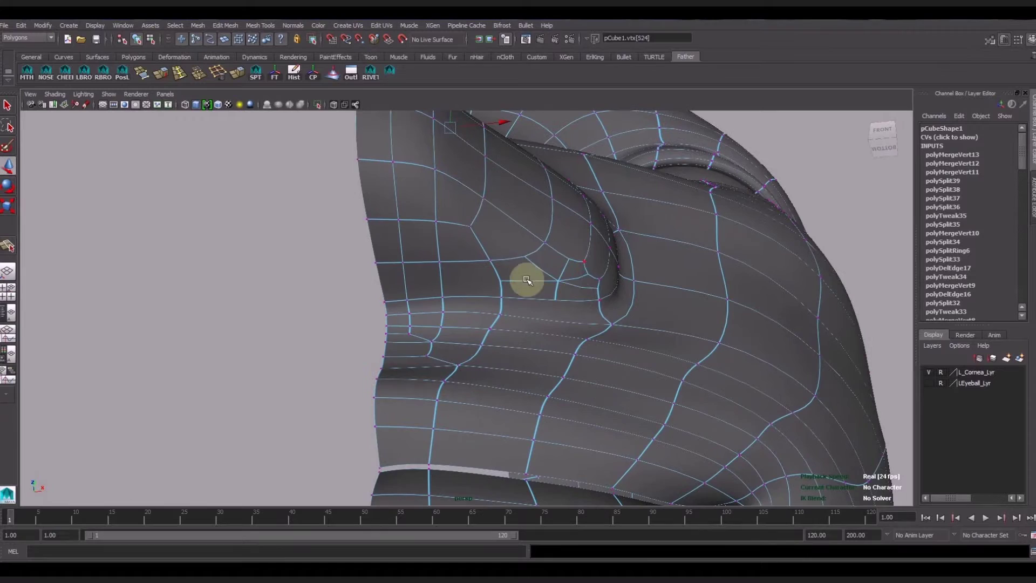
mouse_move(664, 354)
alt+mouse_down()
mouse_move(721, 398)
mouse_move(361, 340)
alt+mouse_up()
Step: Show the head unsmoothed, orbit to look under the nose, and enter vertex mode
key(1)
key(F8)
mouse_move(679, 167)
alt+mouse_down()
mouse_move(589, 349)
mouse_move(545, 321)
mouse_move(555, 382)
mouse_move(528, 232)
alt+mouse_up()
key(F8)
mouse_move(528, 231)
alt+right_down()
mouse_move(677, 379)
mouse_move(562, 307)
alt+right_up()
mouse_move(562, 308)
alt+mouse_down()
mouse_move(562, 323)
mouse_move(479, 365)
mouse_move(564, 398)
mouse_move(469, 381)
alt+mouse_up()
right_drag(409, 356, 372, 345)
Step: Nudge a vertex under the nose tip slightly and turn to the side reference view
click(422, 377)
mouse_move(426, 389)
alt+mouse_down()
mouse_move(426, 419)
mouse_move(432, 400)
alt+mouse_up()
click(434, 408)
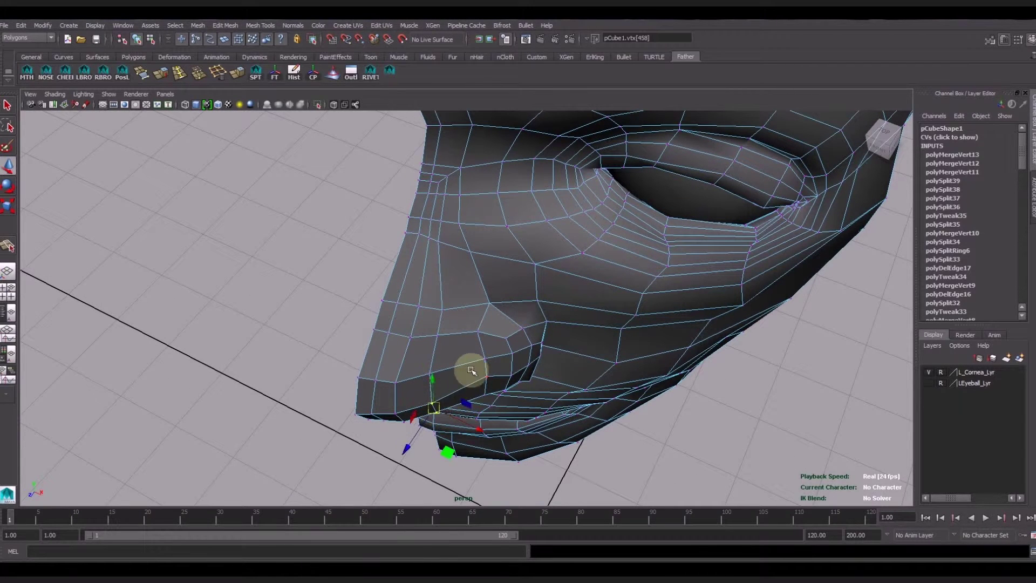
drag(480, 376, 483, 378)
click(477, 338)
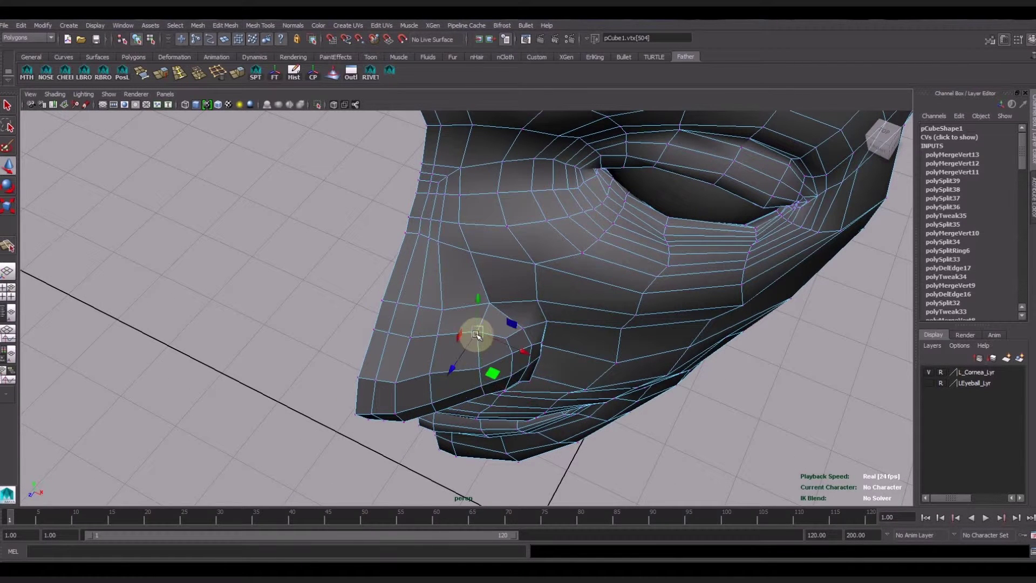
alt+drag(438, 342, 424, 318)
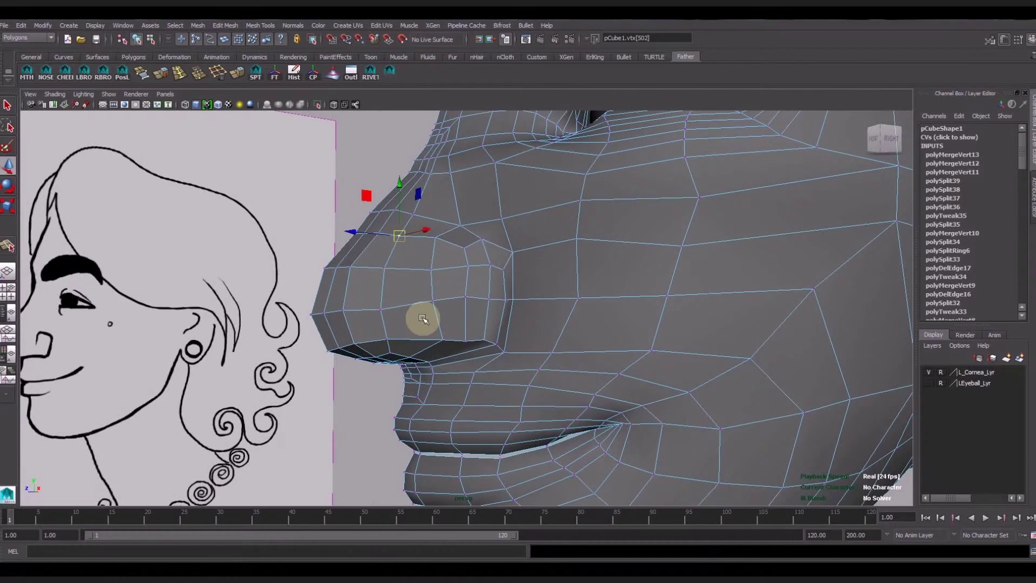
Step: Pull nose-wing vertices down and back, then raise one to tighten the wing crease
click(434, 277)
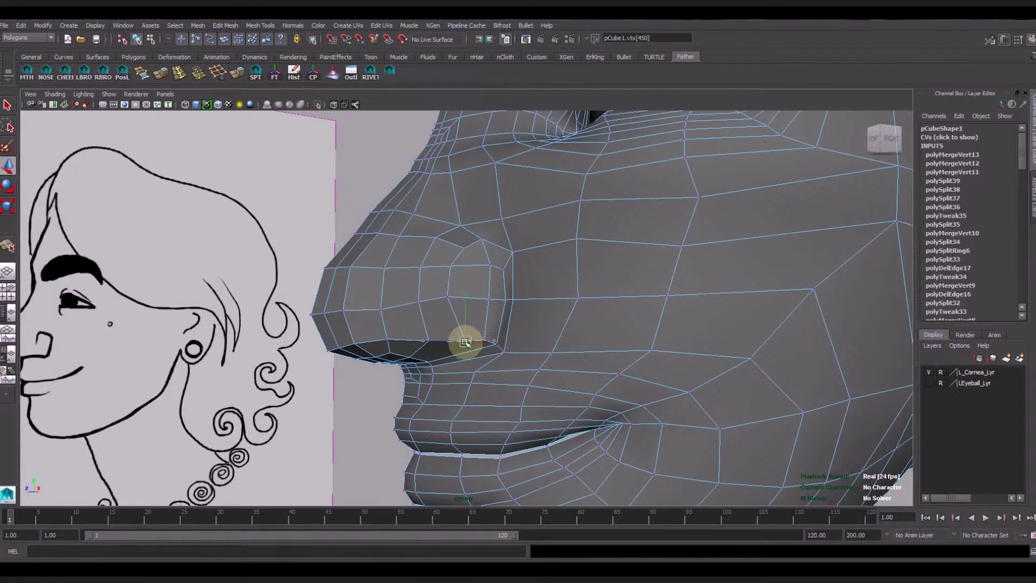
drag(489, 281, 486, 292)
click(470, 243)
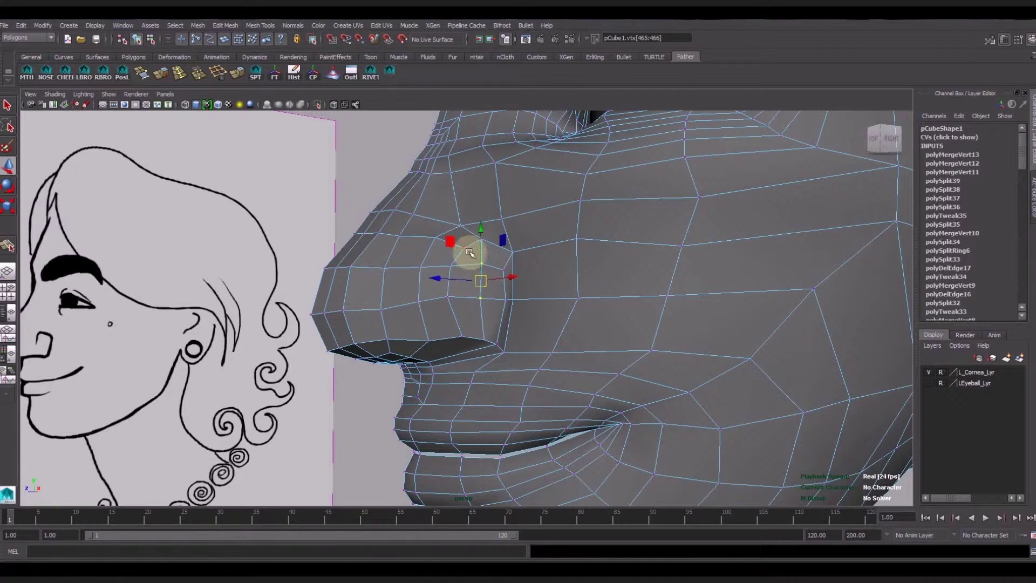
click(505, 264)
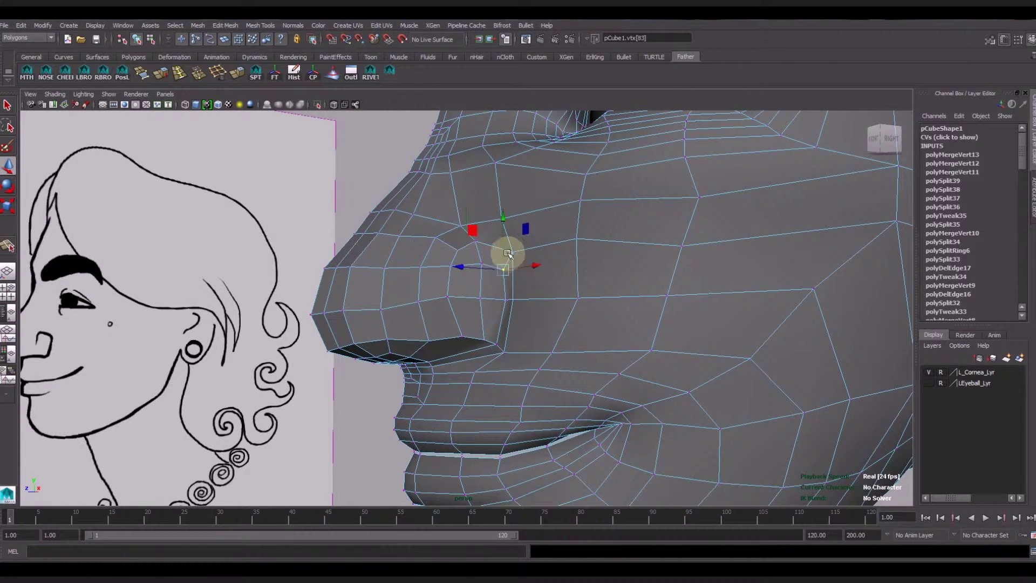
drag(505, 248, 512, 256)
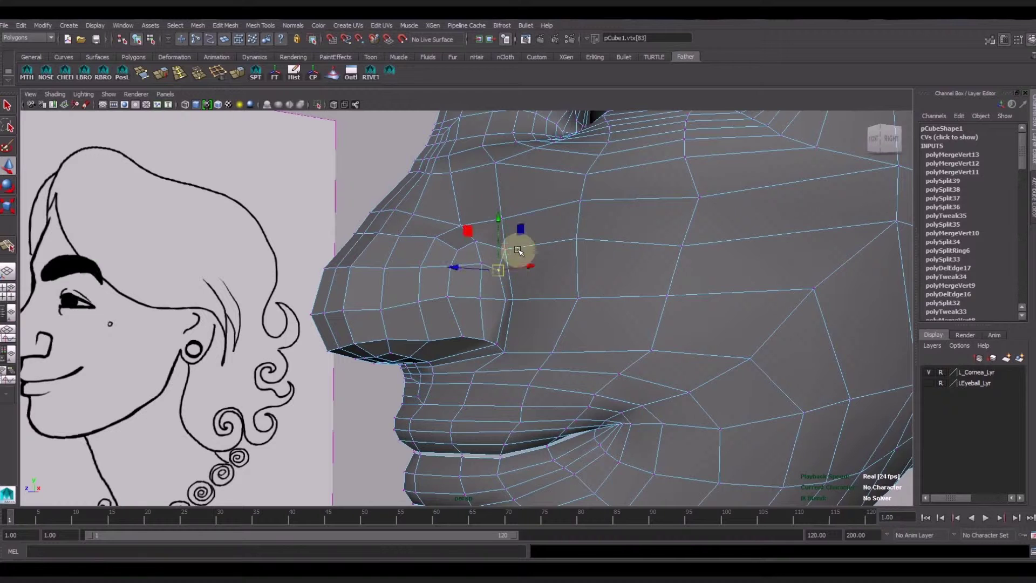
click(512, 350)
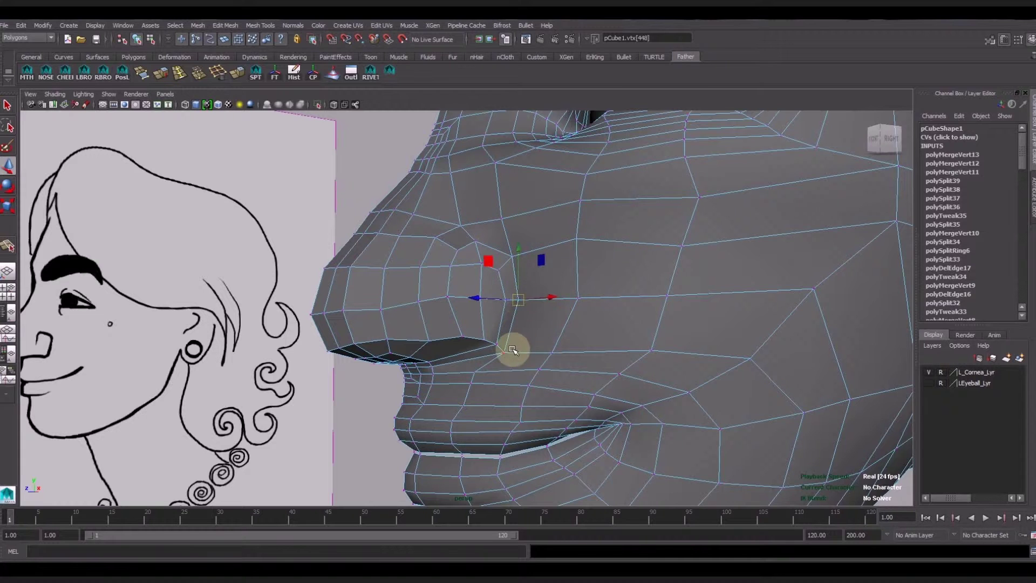
mouse_move(511, 355)
alt+right_down()
mouse_move(463, 393)
mouse_move(435, 393)
mouse_move(402, 358)
alt+right_up()
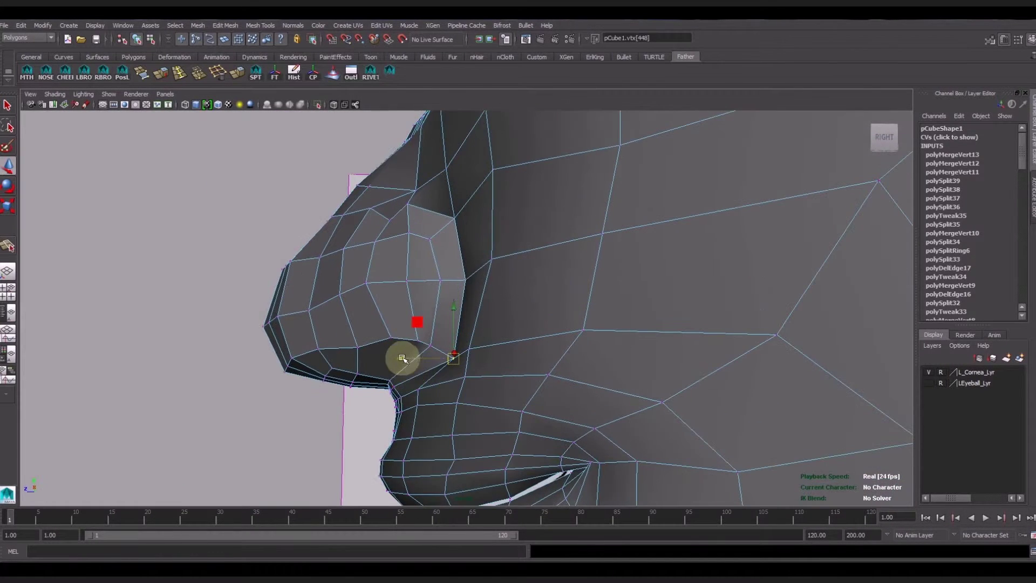
drag(384, 353, 438, 313)
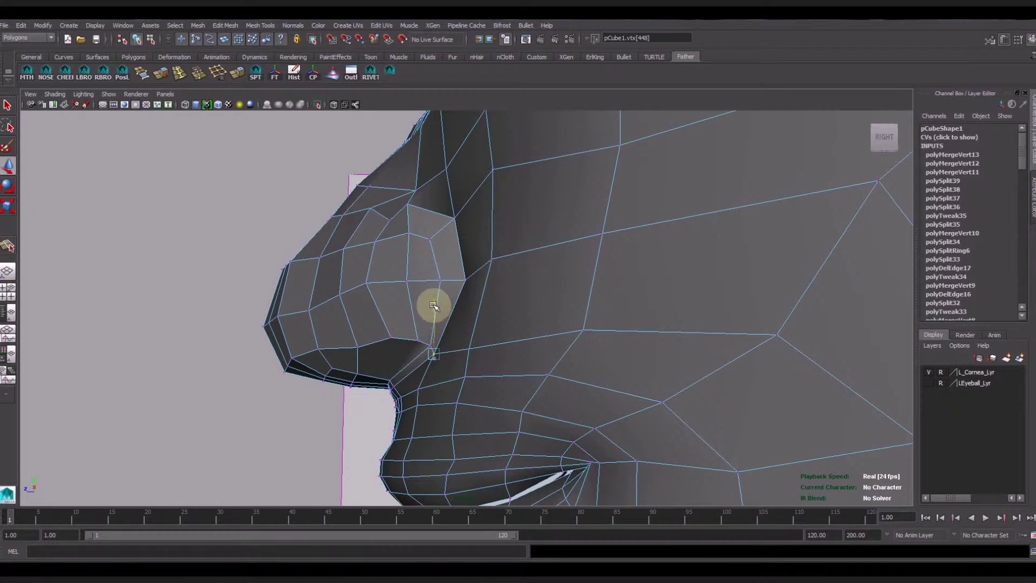
Step: Reposition vertices along the side of the nose bridge and select a neighbouring cheek vertex
click(447, 221)
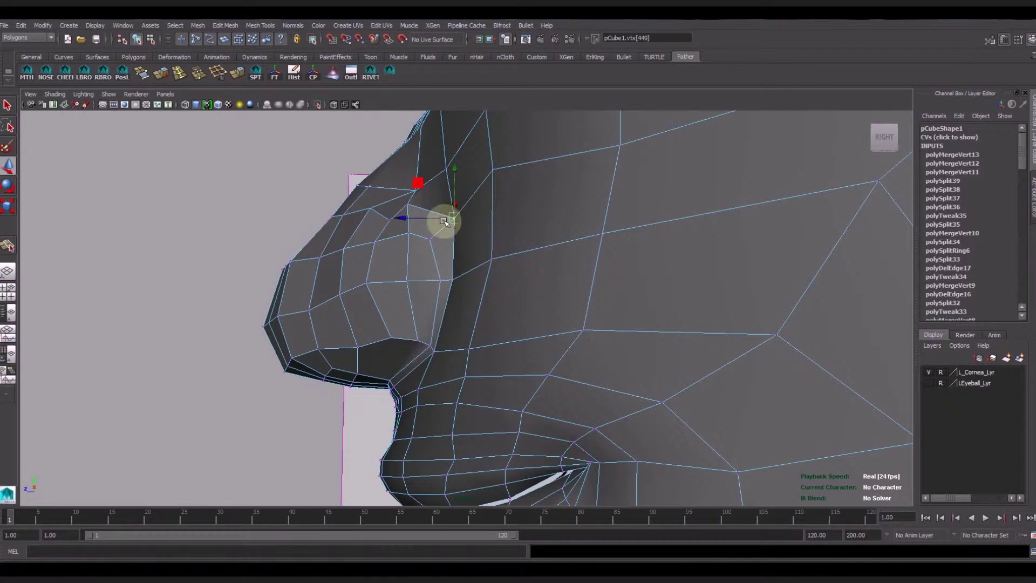
mouse_move(402, 220)
alt+mouse_down()
mouse_move(596, 233)
mouse_move(585, 305)
mouse_move(576, 273)
alt+mouse_up()
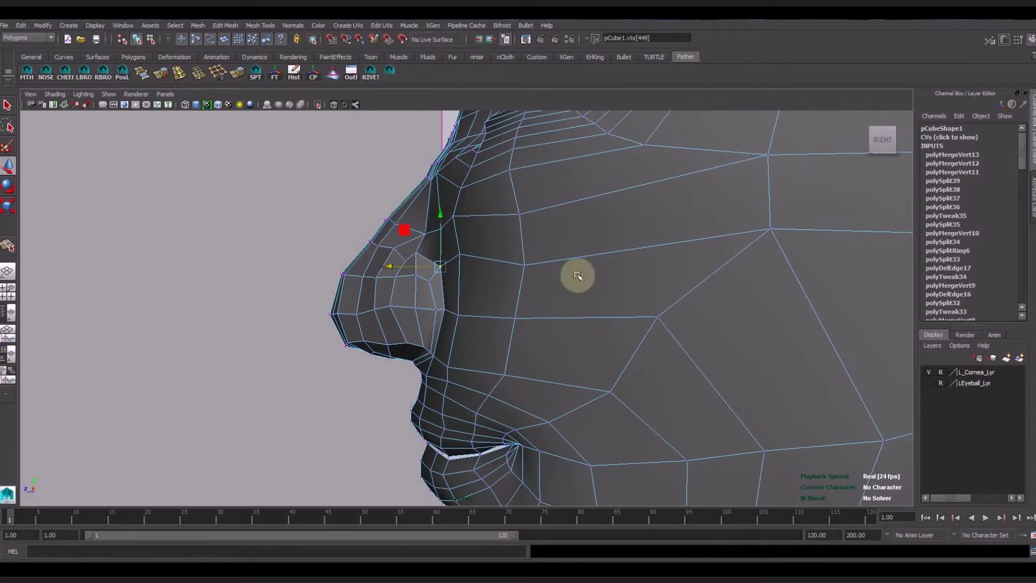
click(502, 172)
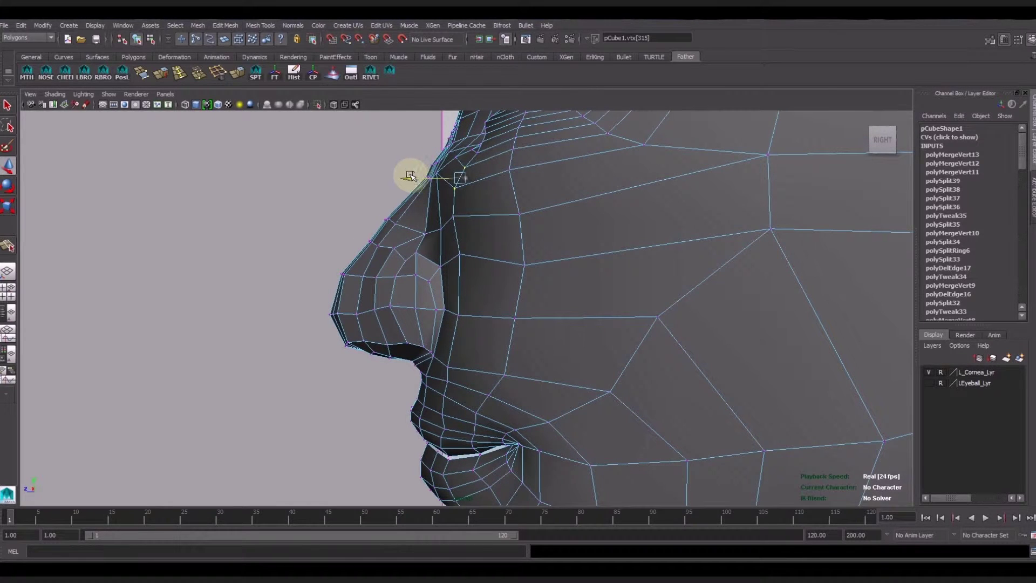
click(460, 253)
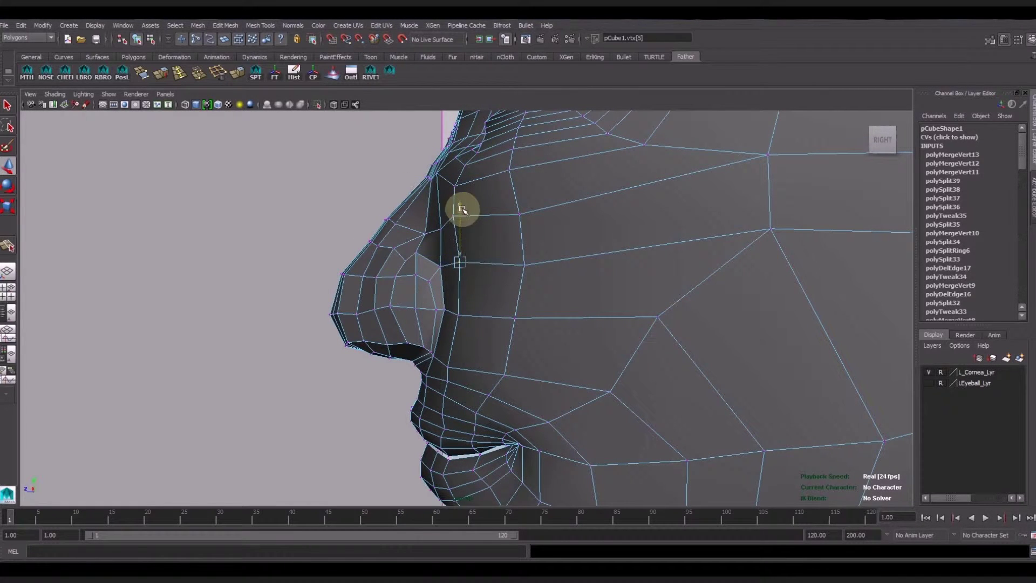
drag(458, 289, 405, 286)
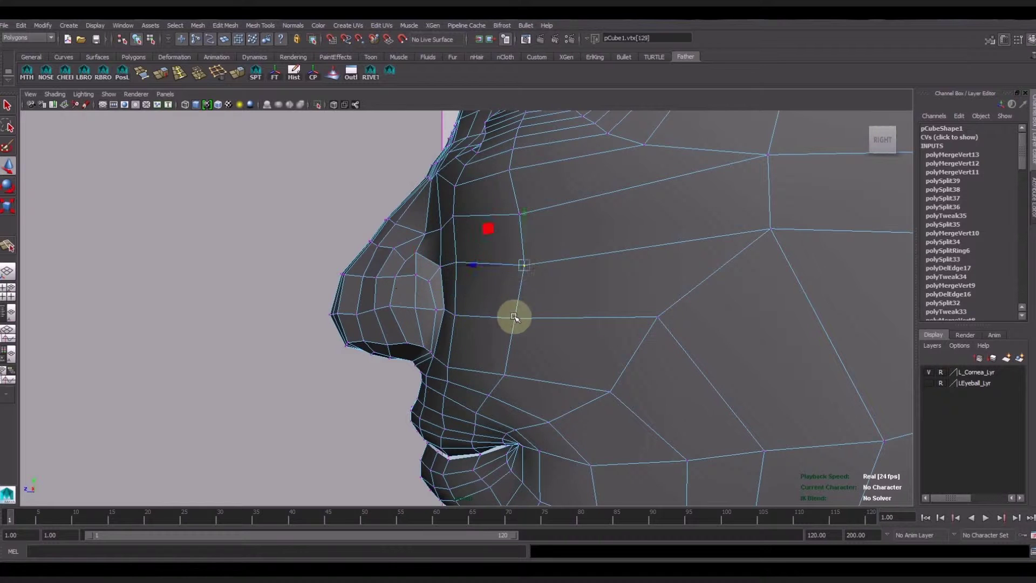
click(518, 215)
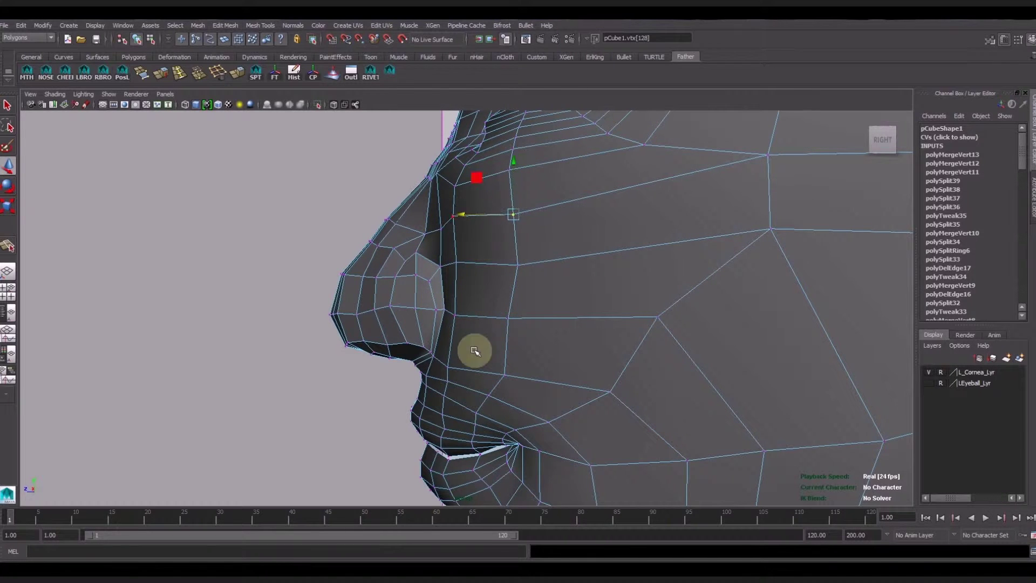
key(space)
key(space)
Step: Pan and zoom the front view across the face to centre on the nose wing
scroll(540, 286, down, 2)
alt+middle_drag(540, 286, 497, 194)
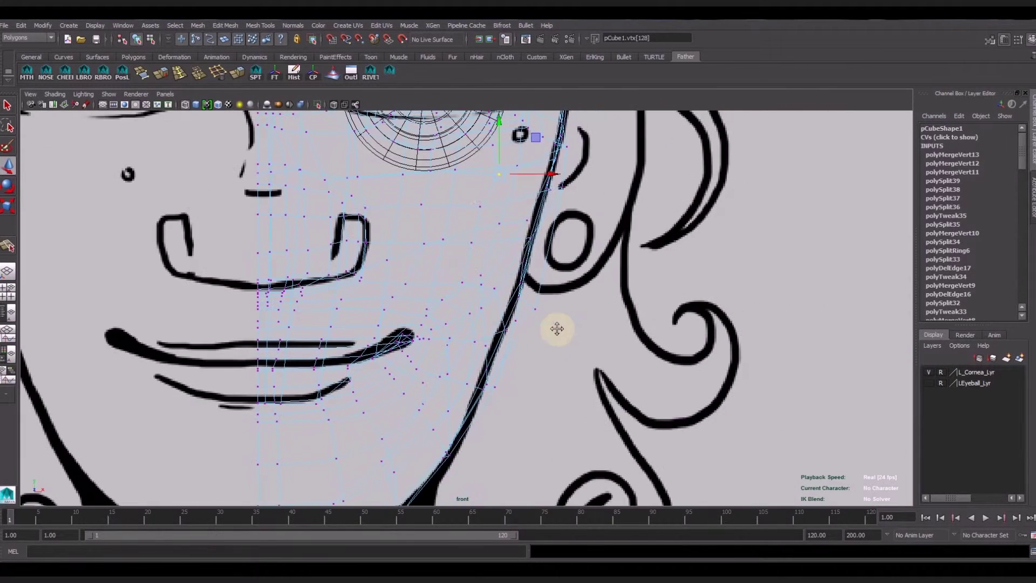
alt+middle_drag(474, 454, 468, 367)
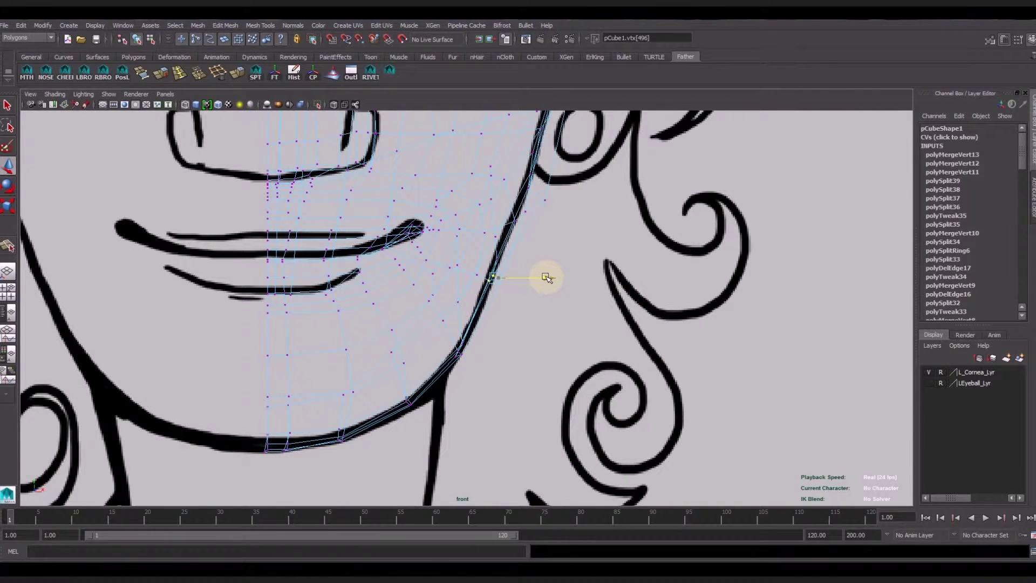
alt+middle_drag(551, 210, 552, 381)
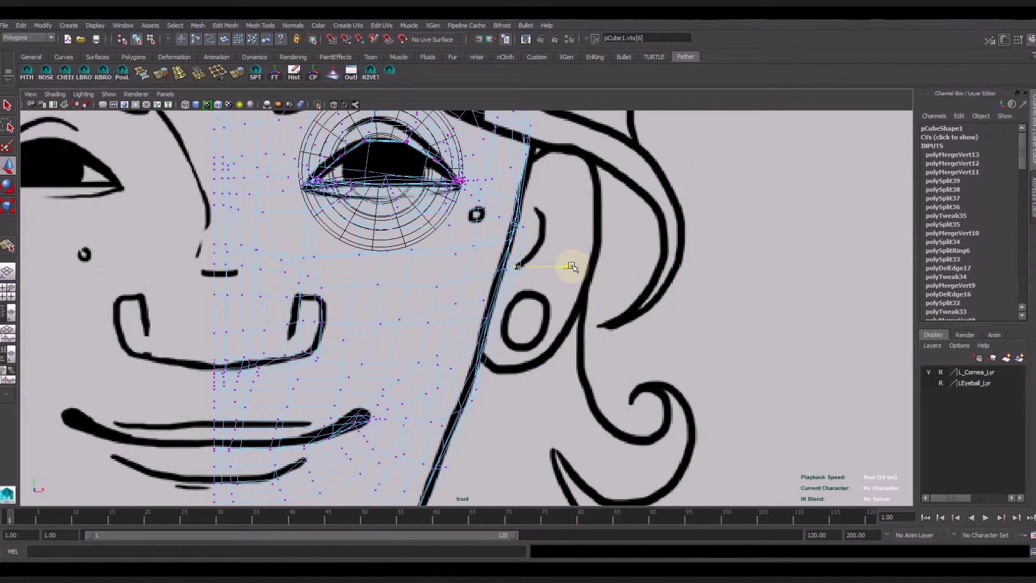
mouse_move(577, 221)
alt+middle_down()
mouse_move(542, 268)
mouse_move(598, 240)
alt+middle_up()
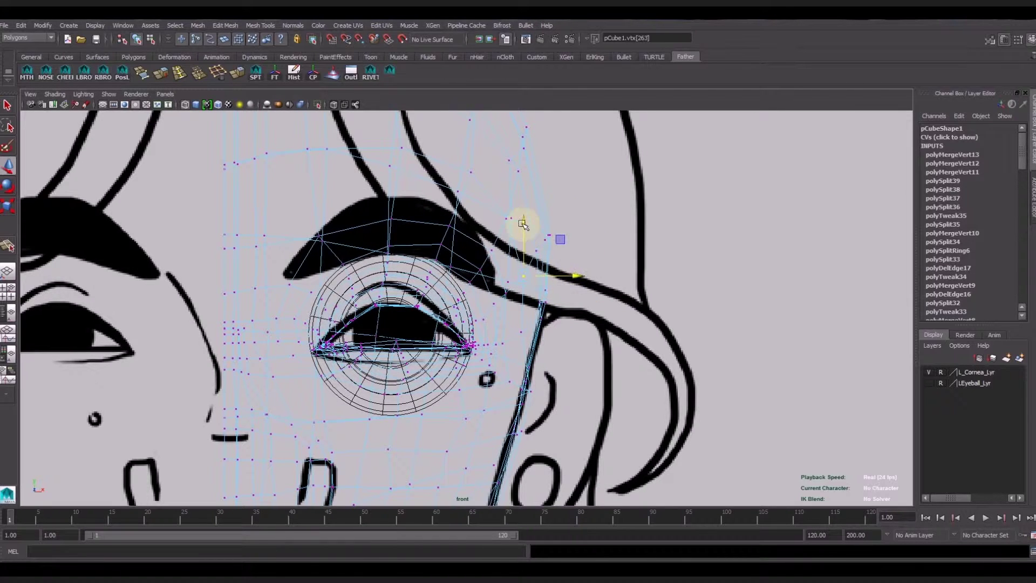
alt+middle_drag(522, 223, 529, 271)
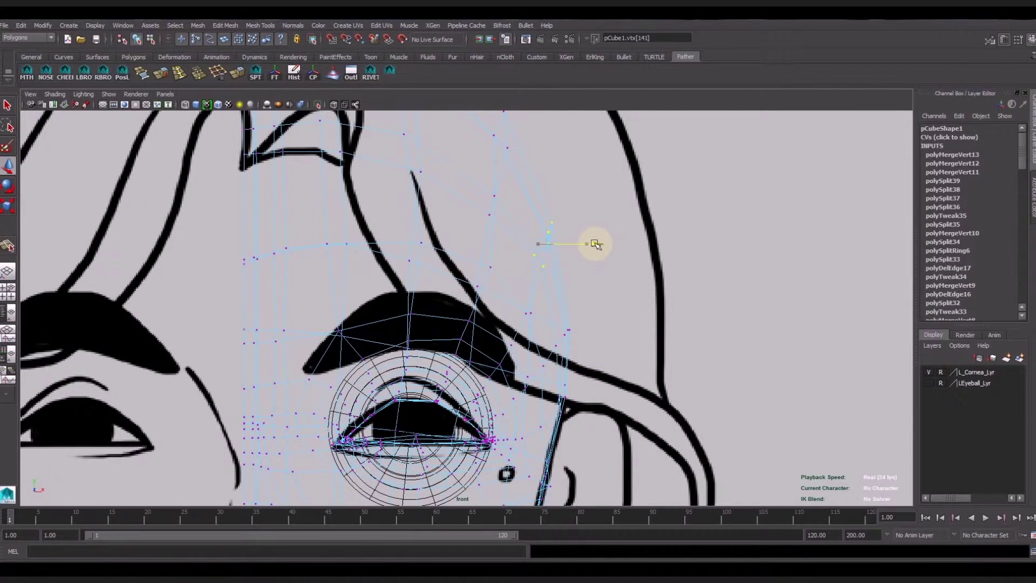
scroll(596, 244, down, 3)
scroll(629, 312, down, 3)
alt+middle_drag(663, 379, 660, 294)
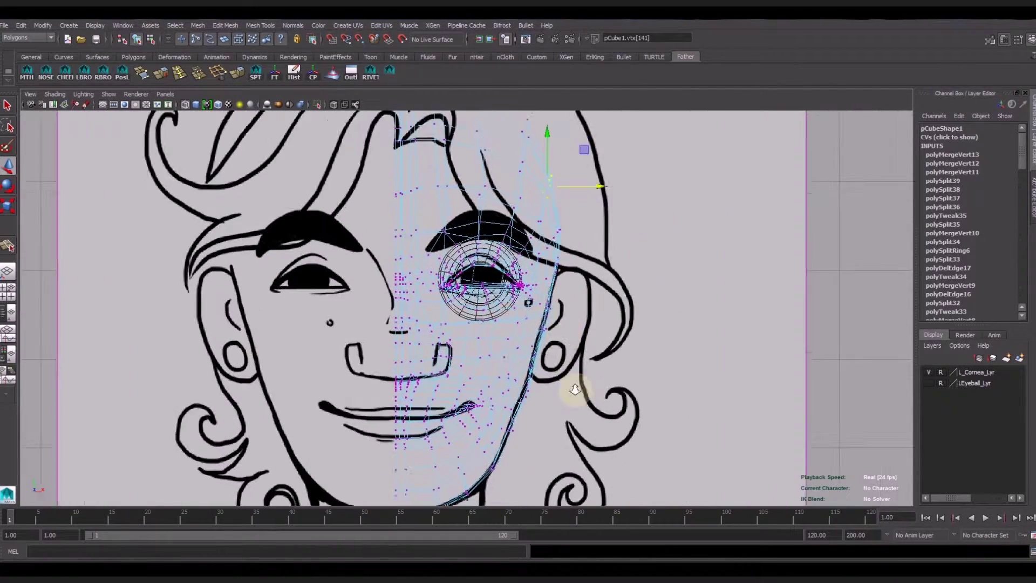
alt+right_drag(544, 352, 641, 265)
alt+middle_drag(642, 265, 588, 265)
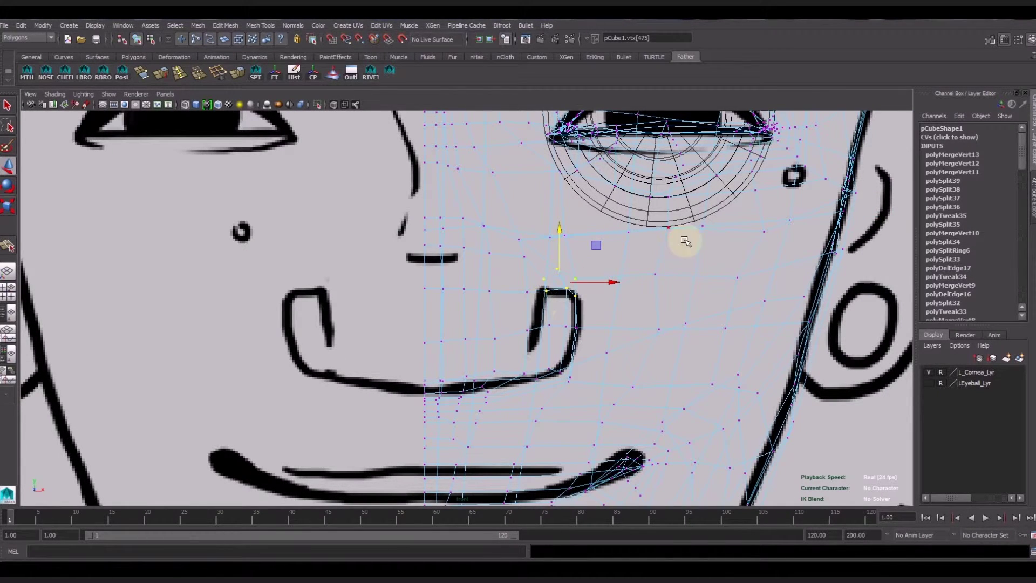
Step: Move the nose-wing vertex vertically onto the drawing's nostril outline, then show all four views
drag(559, 229, 557, 290)
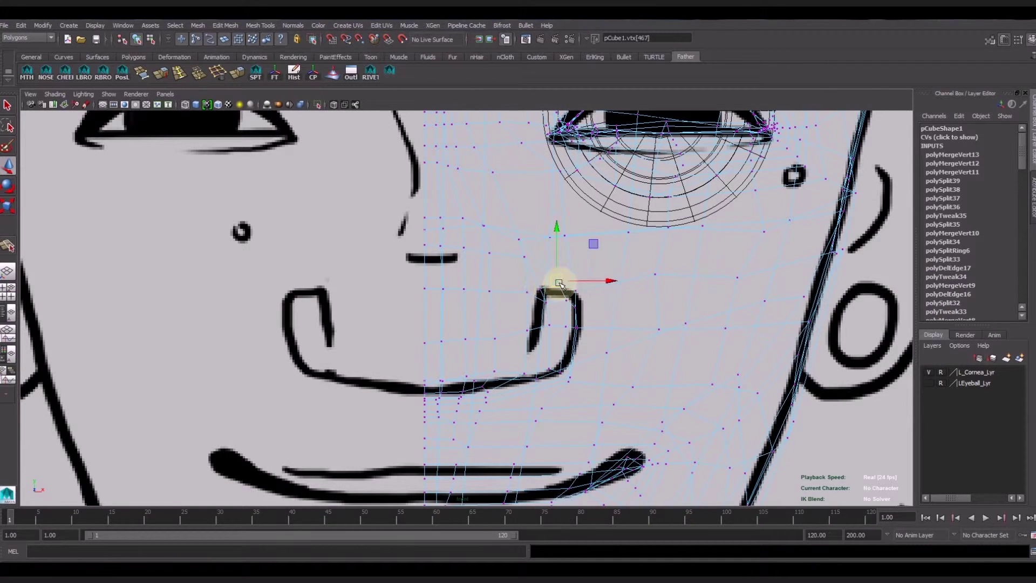
drag(578, 295, 579, 293)
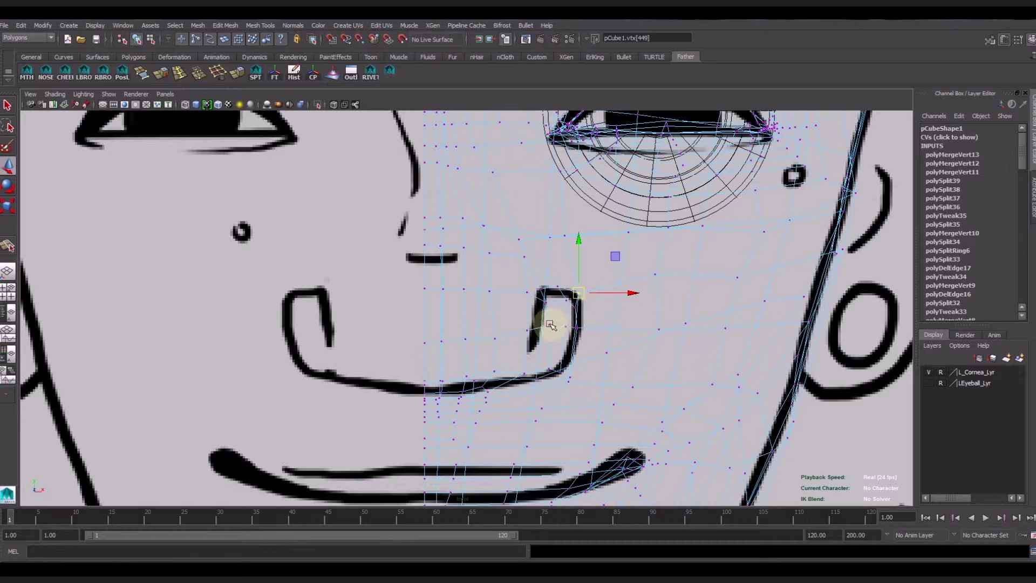
click(549, 370)
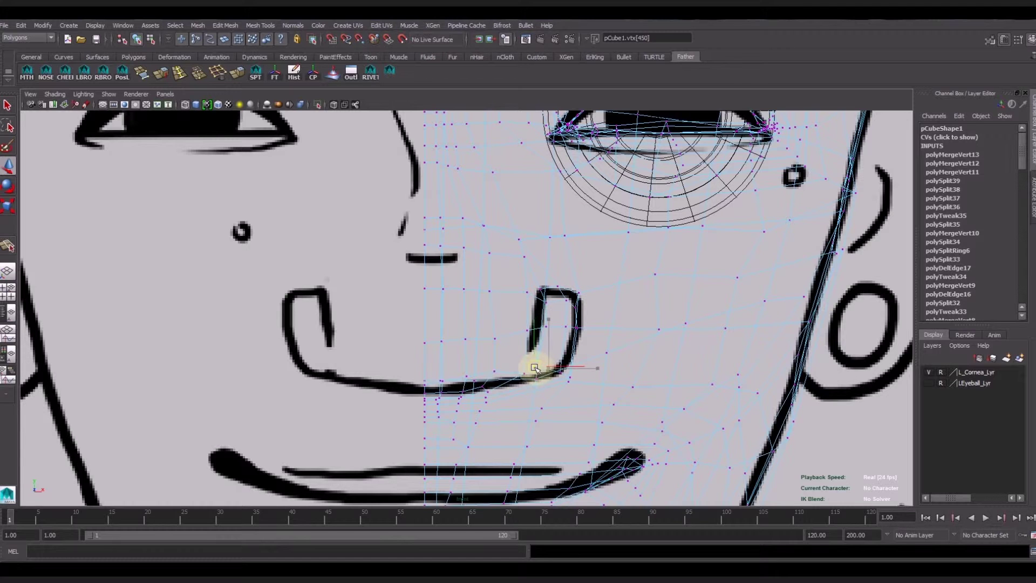
click(8, 295)
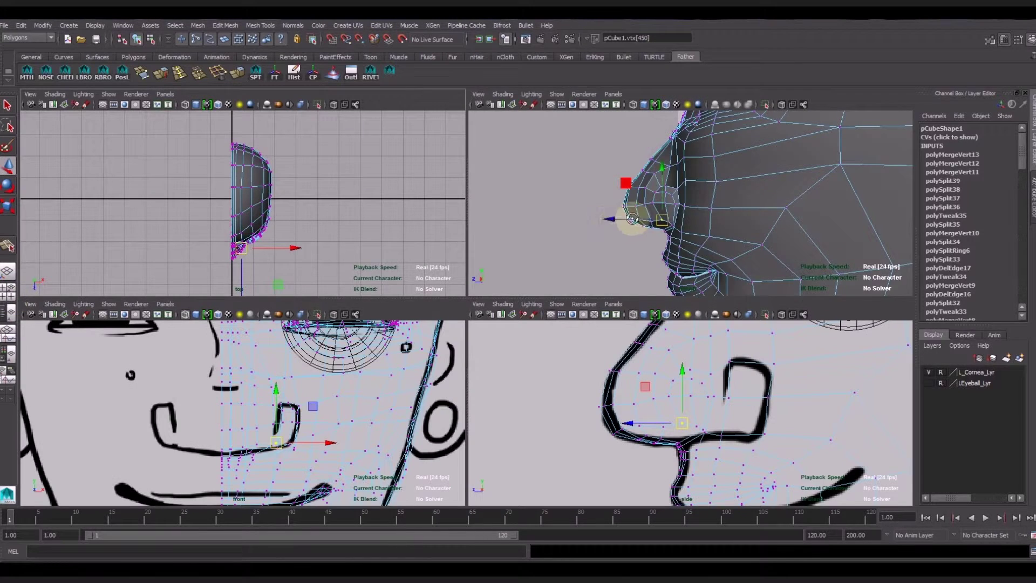
Step: Frame the selected vertex and shift a vertex along the nose underside
key(f)
click(772, 254)
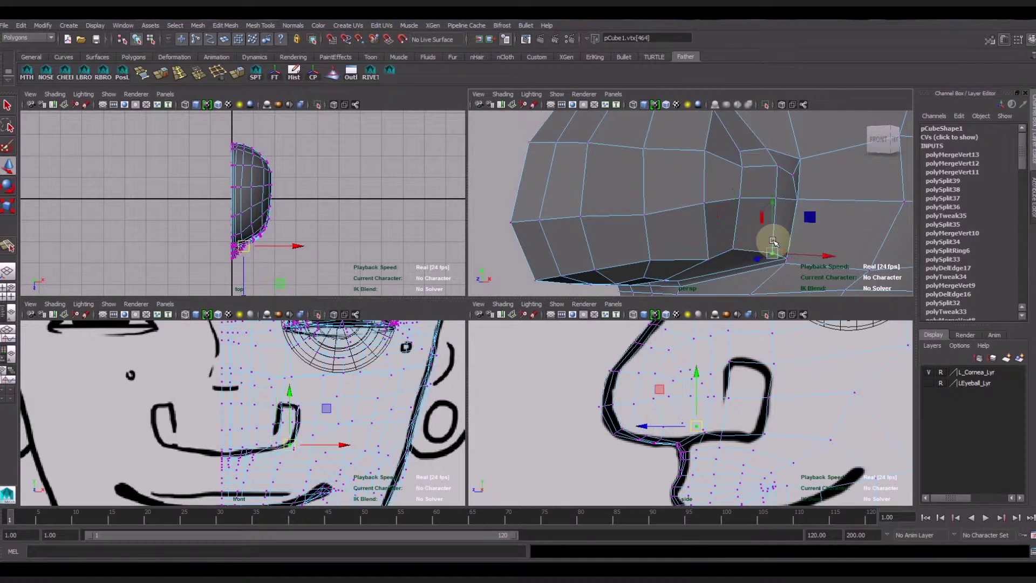
drag(772, 253, 759, 254)
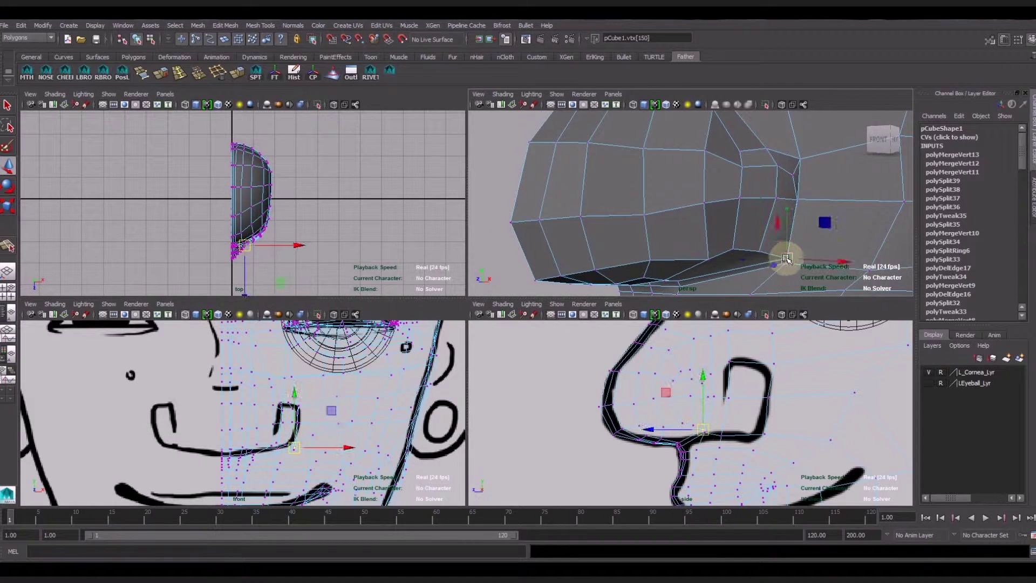
click(795, 201)
mouse_move(791, 201)
alt+mouse_down()
mouse_move(722, 247)
mouse_move(752, 254)
mouse_move(709, 241)
alt+mouse_up()
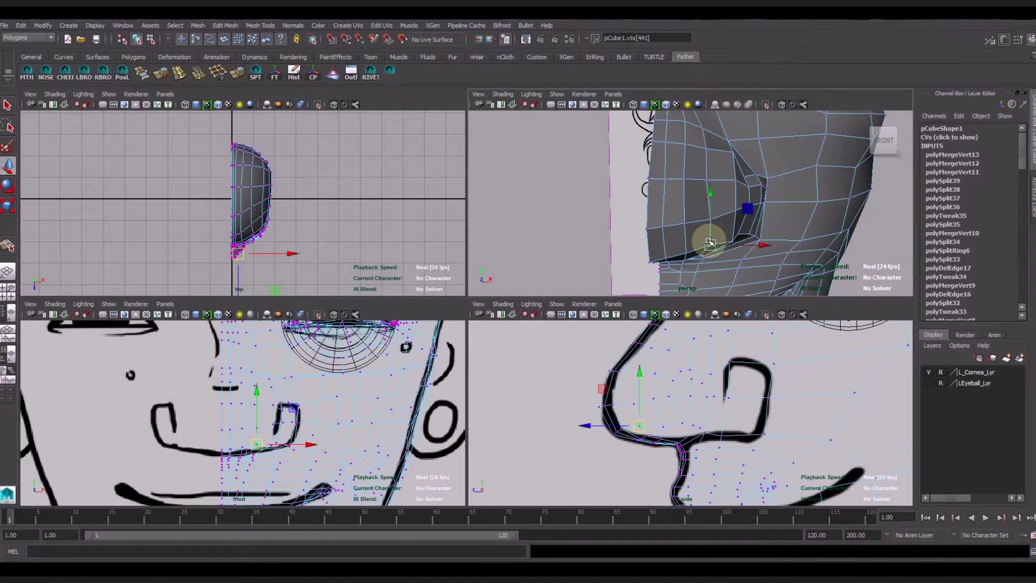
Step: Move a nose-wing vertex vertically and raise the vertex under the nose tip to shape the underside
click(678, 249)
mouse_move(685, 221)
mouse_down()
mouse_move(679, 203)
mouse_move(724, 232)
mouse_move(711, 222)
mouse_up()
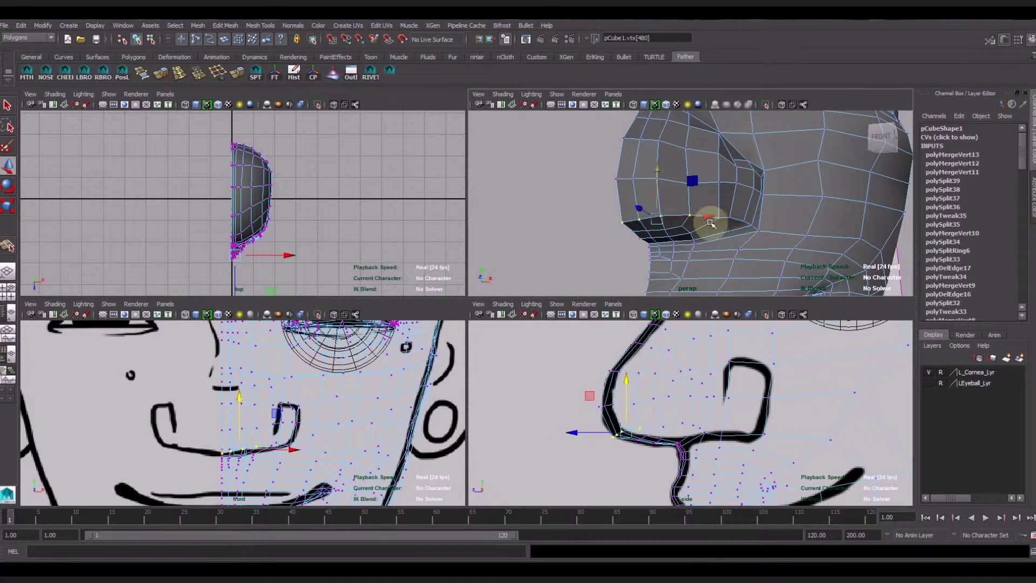
click(635, 229)
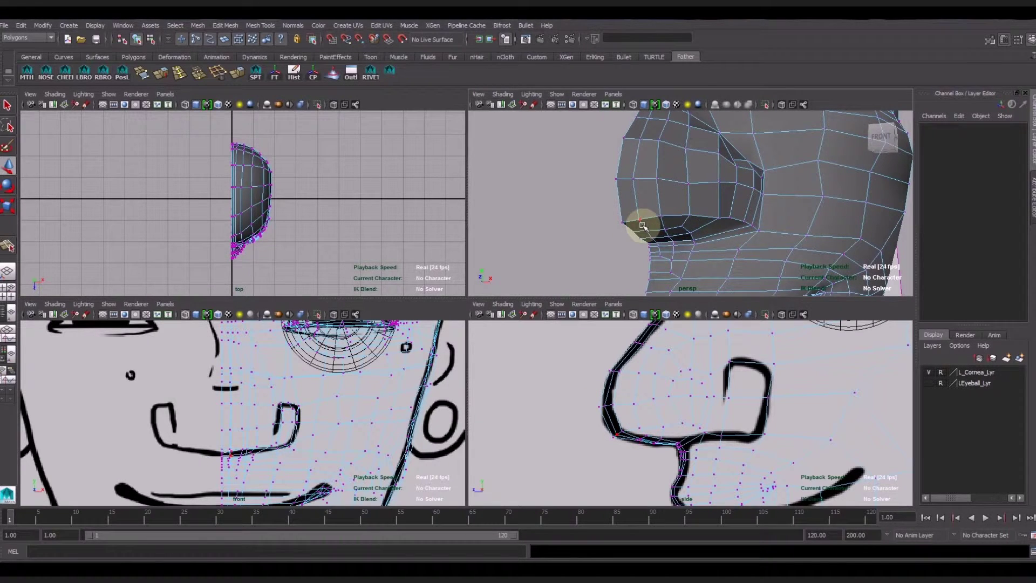
drag(635, 229, 664, 227)
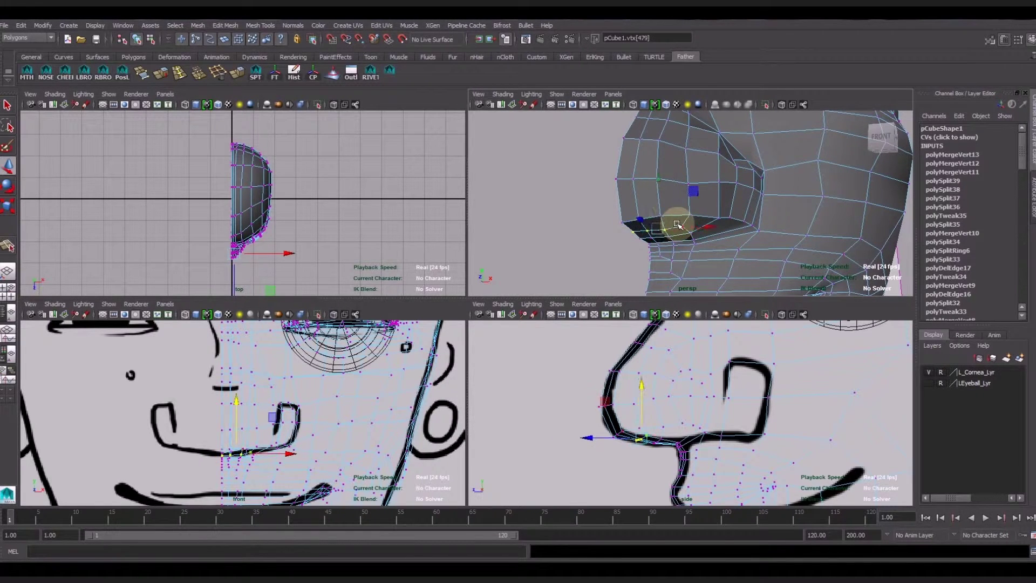
mouse_move(662, 186)
mouse_down()
mouse_move(694, 221)
mouse_move(658, 158)
mouse_move(594, 186)
mouse_move(529, 193)
mouse_up()
drag(594, 181, 589, 142)
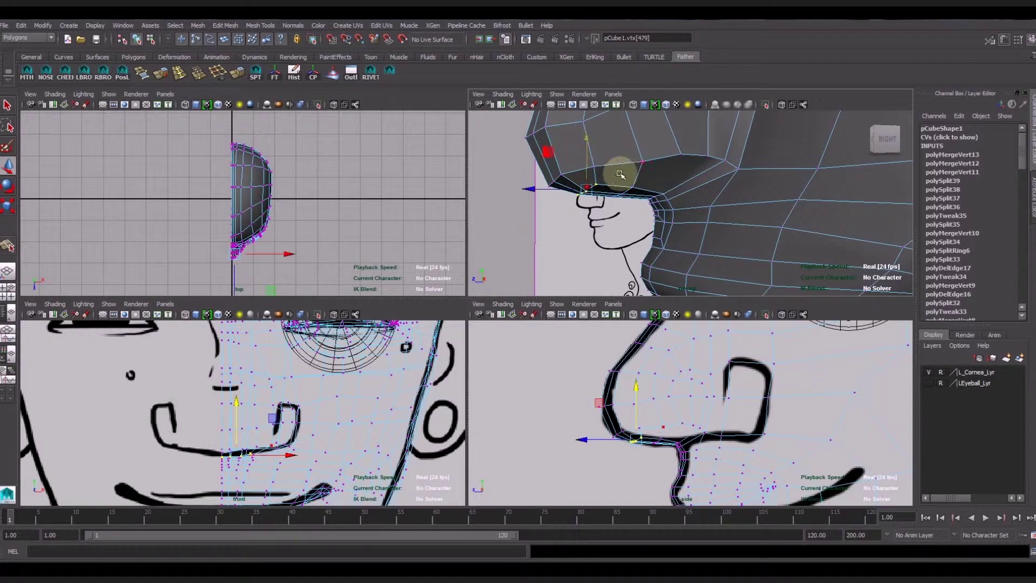
click(615, 199)
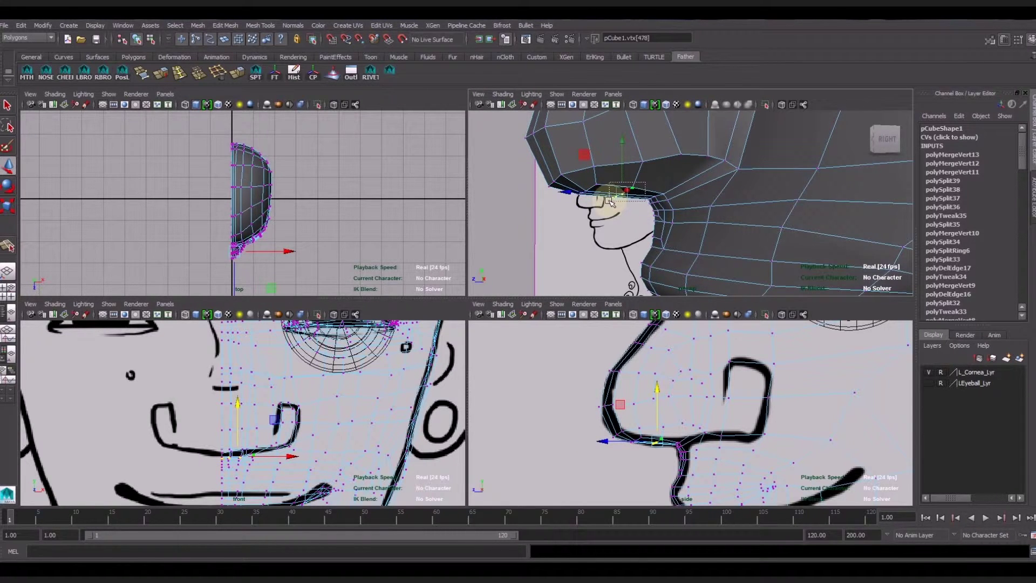
click(624, 141)
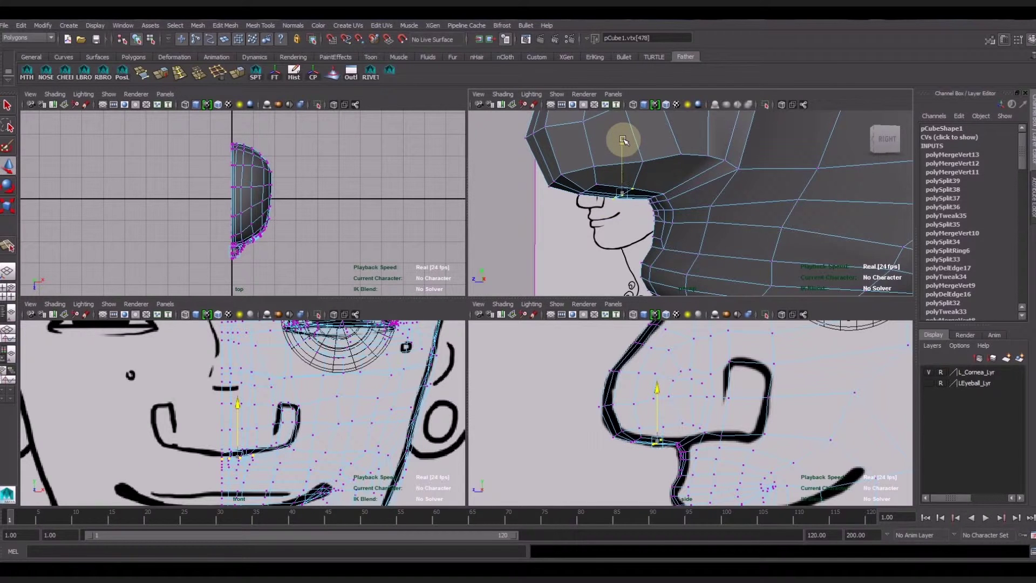
Step: Select the nose-tip vertices in the side view and check the profile from a near-profile perspective
alt+drag(684, 205, 672, 204)
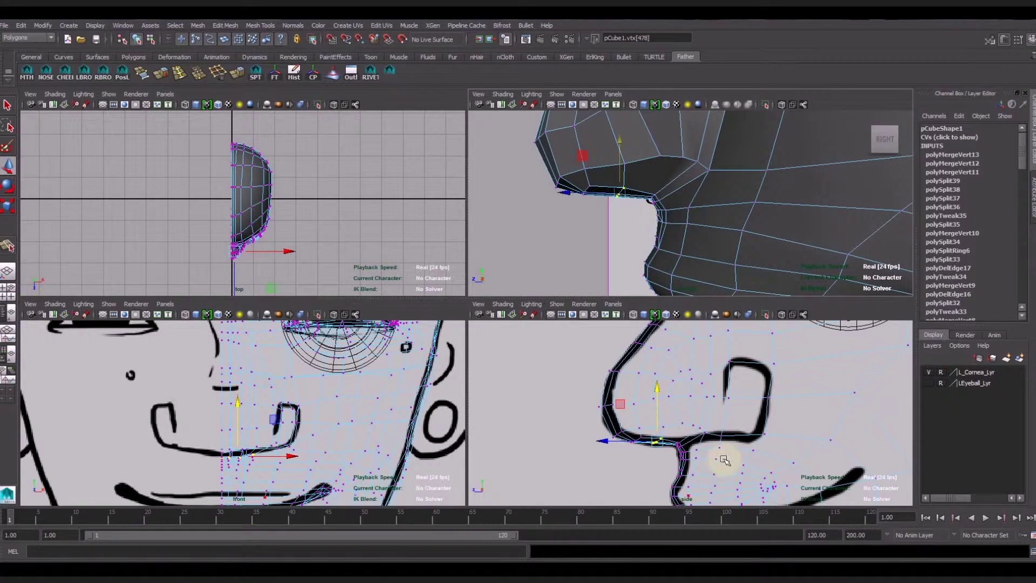
alt+middle_drag(725, 462, 724, 432)
click(607, 376)
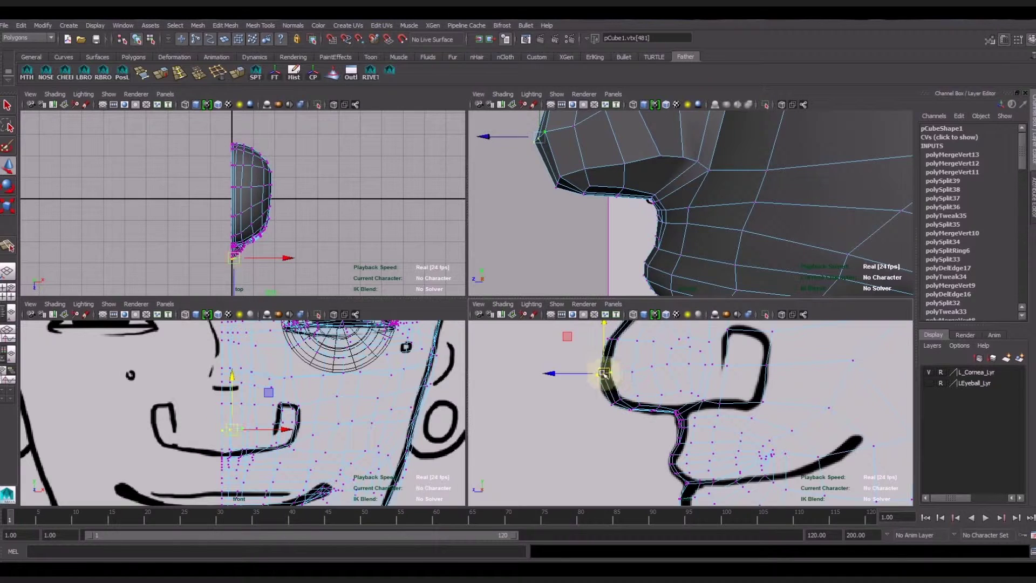
click(614, 399)
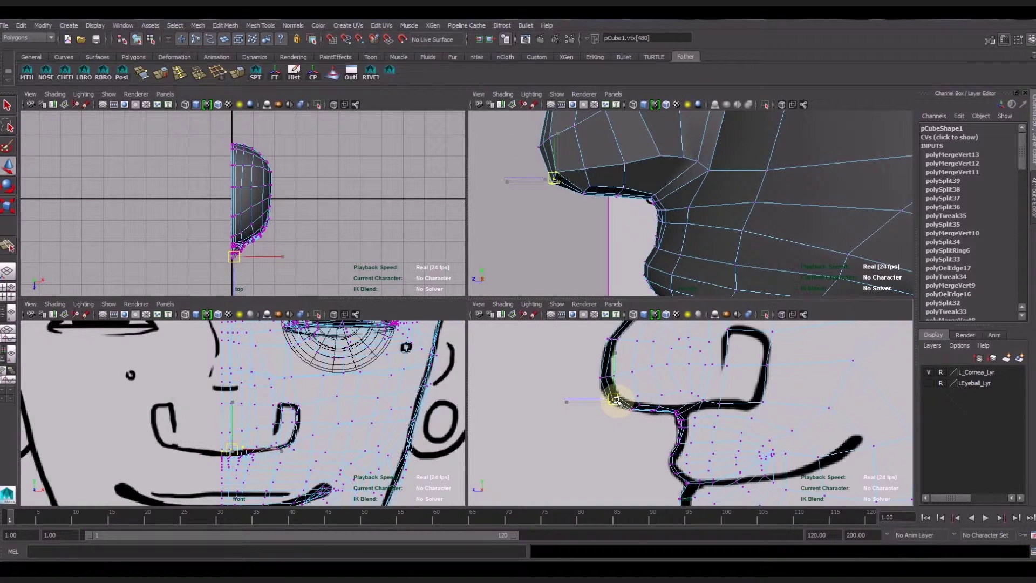
click(611, 343)
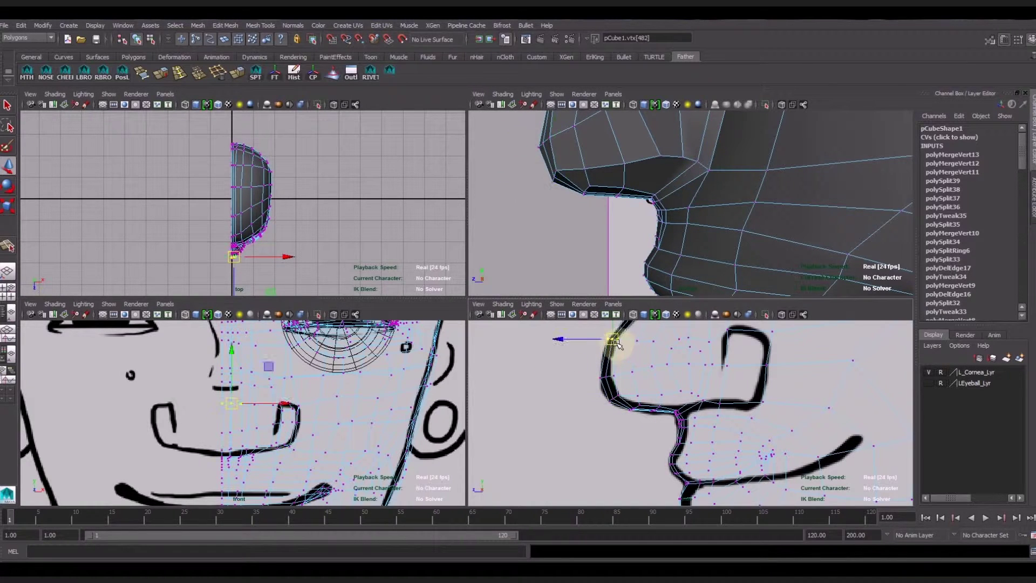
mouse_move(687, 232)
alt+mouse_down()
mouse_move(647, 190)
mouse_move(687, 209)
mouse_move(646, 185)
mouse_move(716, 181)
mouse_move(721, 195)
alt+mouse_up()
key(space)
mouse_move(682, 280)
alt+mouse_down()
mouse_move(602, 308)
mouse_move(613, 313)
alt+mouse_up()
key(space)
alt+middle_drag(691, 421, 687, 398)
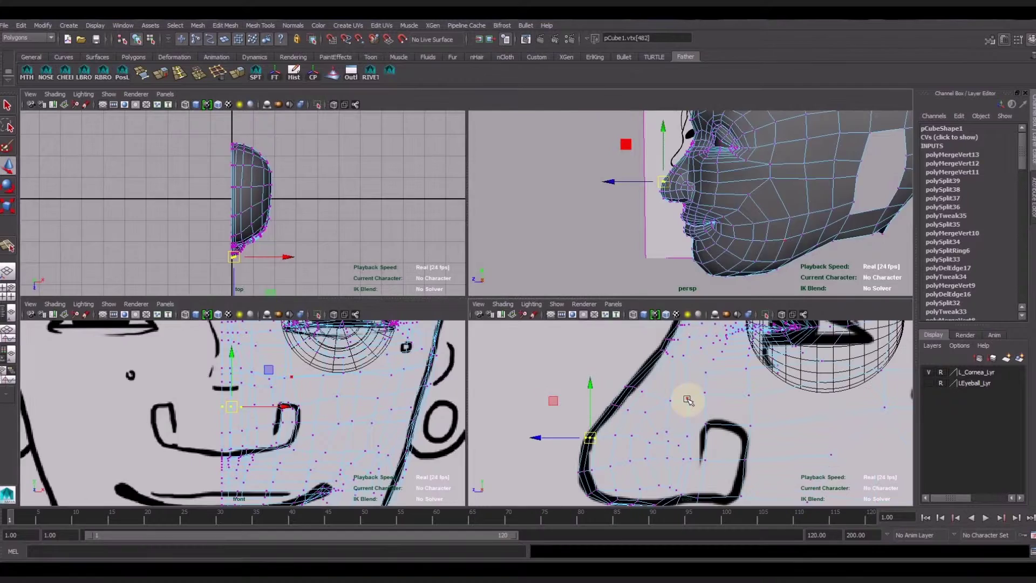
key(space)
Step: Box-select the nose bridge vertices and shift them onto the side reference profile line
scroll(467, 246, up, 5)
scroll(467, 246, down, 4)
click(455, 234)
scroll(444, 229, up, 4)
drag(427, 159, 506, 211)
alt+middle_drag(489, 143, 503, 222)
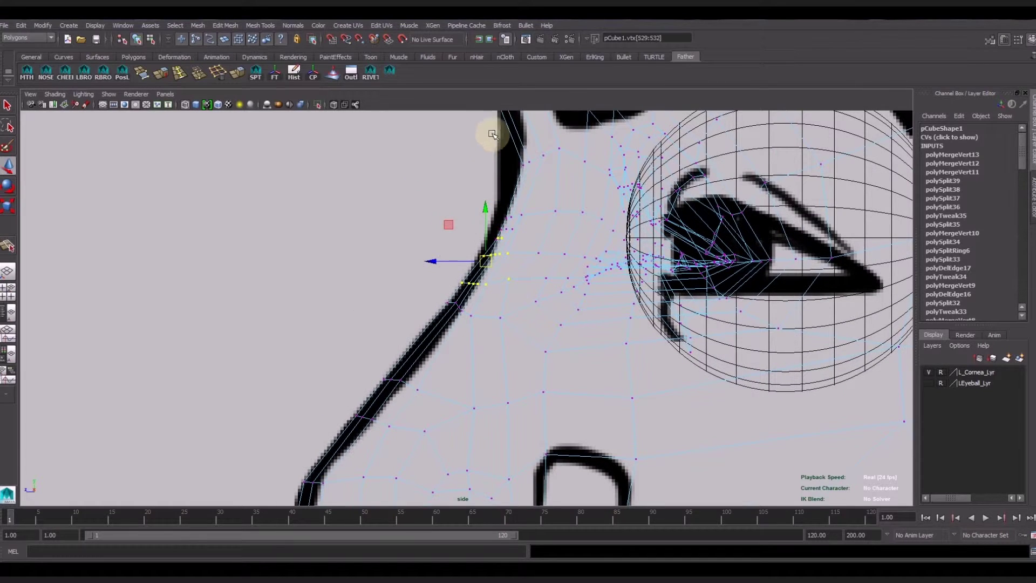
drag(556, 175, 481, 148)
drag(483, 184, 543, 244)
drag(452, 226, 449, 226)
Step: Move the lower nose vertices onto the profile line, then continue up the bridge to the brow
click(519, 262)
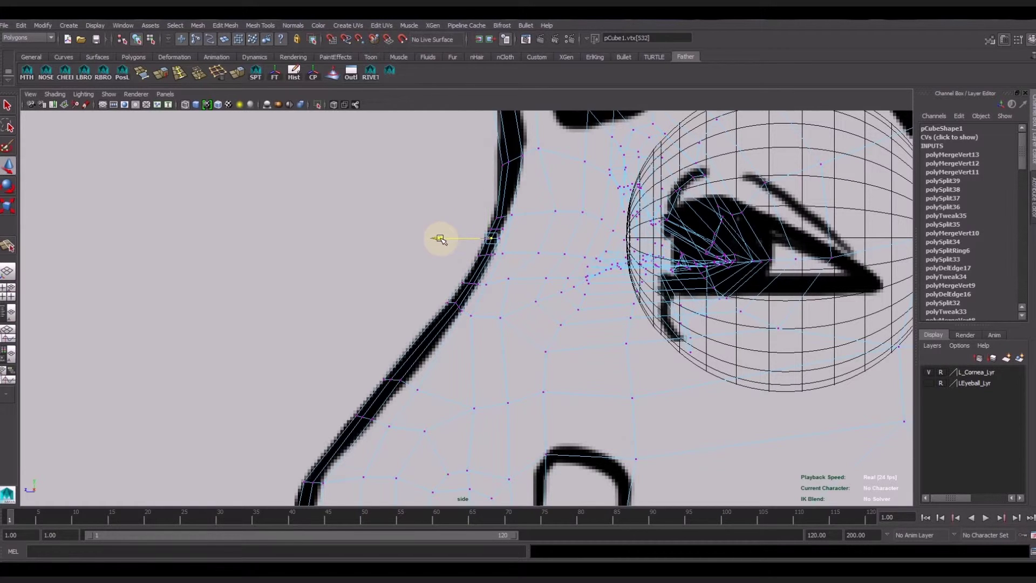
key(f)
drag(543, 217, 545, 223)
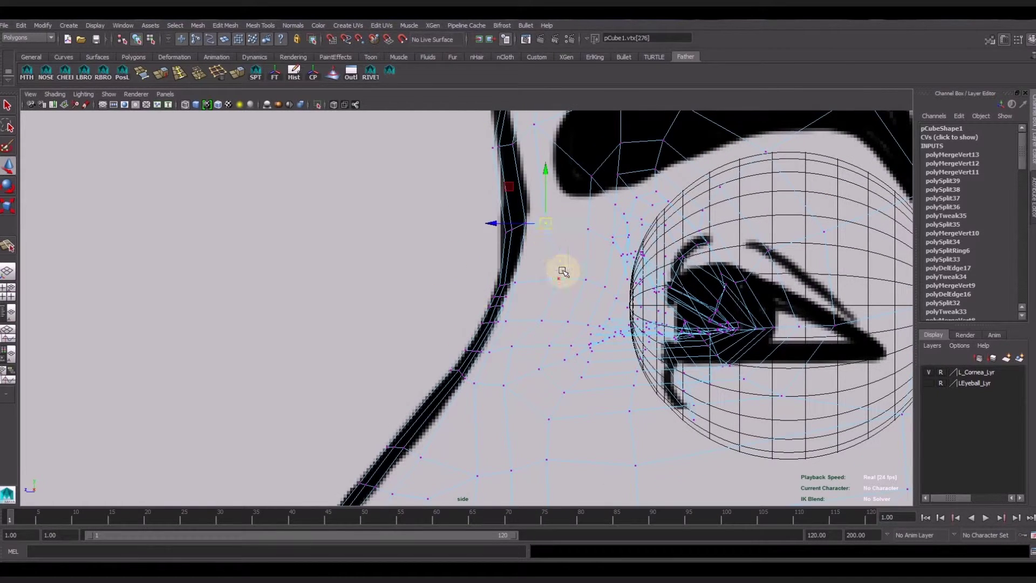
drag(548, 279, 545, 279)
click(527, 226)
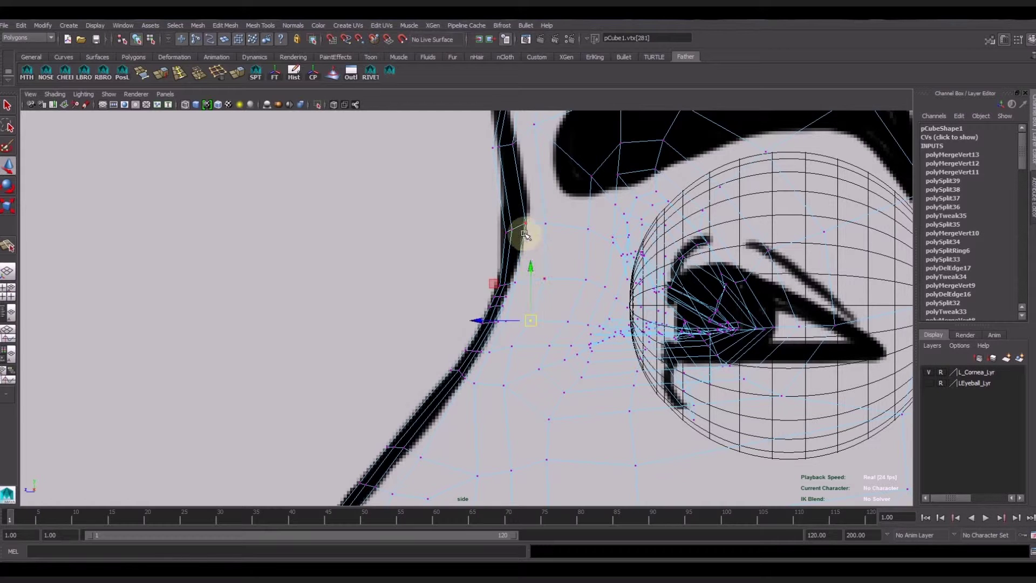
alt+middle_drag(527, 174, 555, 280)
mouse_move(555, 280)
alt+right_down()
mouse_move(556, 336)
mouse_move(592, 296)
mouse_move(604, 301)
alt+right_up()
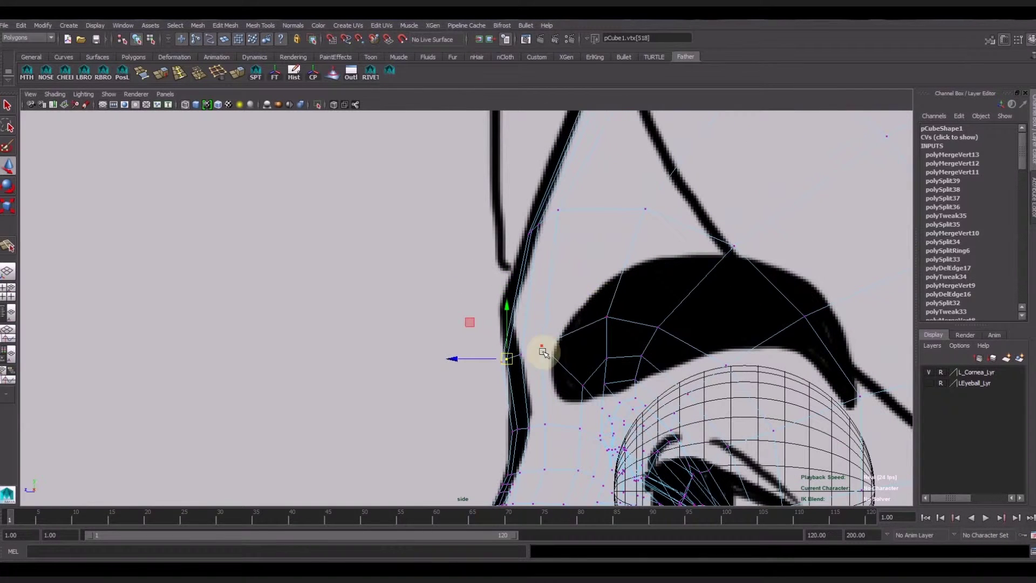
mouse_move(590, 282)
alt+middle_down()
mouse_move(604, 264)
mouse_move(590, 265)
mouse_move(587, 309)
alt+middle_up()
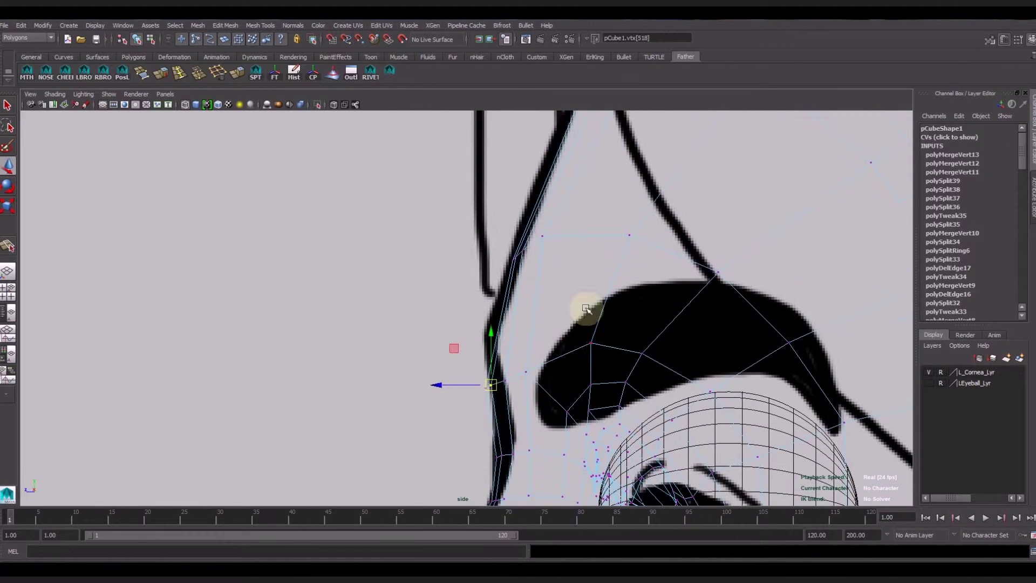
click(639, 251)
Step: Maximize the perspective view, frame the selection and orbit in close around the head
key(space)
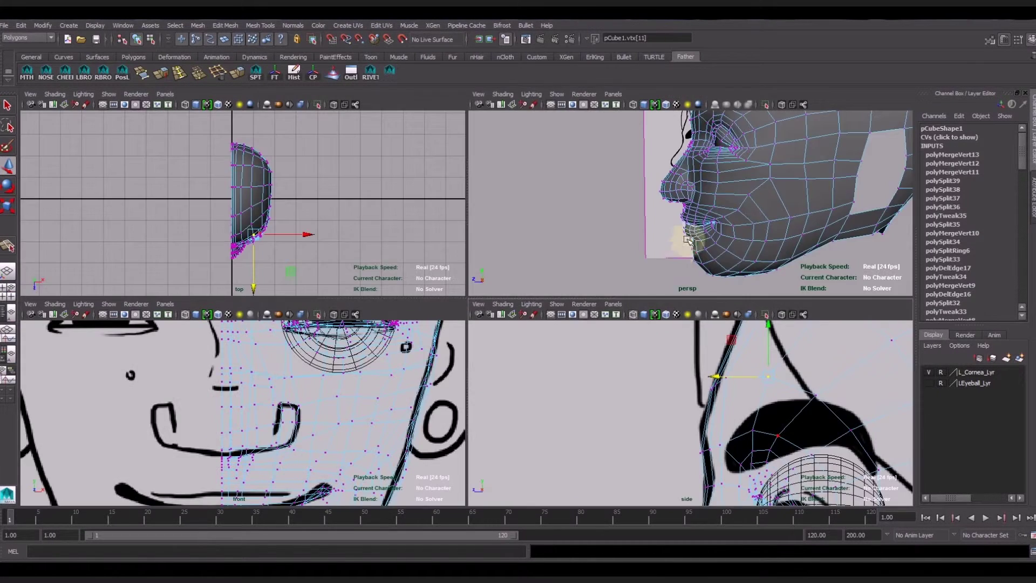
key(space)
key(f)
alt+drag(504, 258, 473, 265)
alt+right_drag(472, 265, 396, 278)
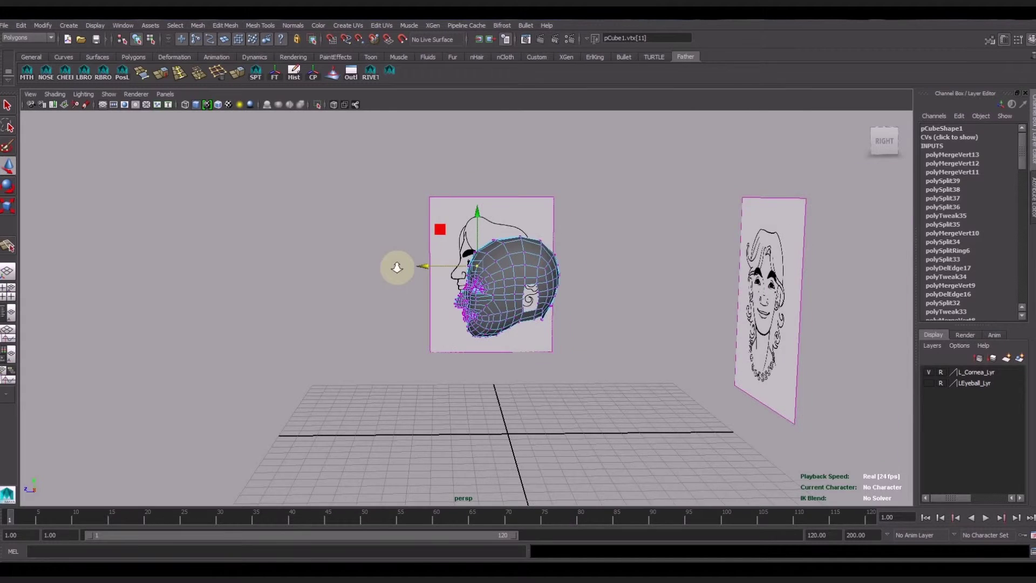
alt+drag(396, 277, 590, 173)
right_drag(590, 173, 565, 262)
mouse_move(565, 261)
alt+mouse_down()
mouse_move(560, 192)
mouse_move(342, 259)
mouse_move(498, 347)
alt+mouse_up()
Step: Clear the selection, select the head mesh and zoom in beneath the nose
click(342, 259)
alt+right_drag(498, 347, 539, 247)
mouse_move(539, 248)
alt+mouse_down()
mouse_move(518, 347)
mouse_move(476, 347)
mouse_move(471, 335)
alt+mouse_up()
alt+right_drag(472, 336, 421, 292)
click(421, 292)
alt+drag(440, 296, 470, 336)
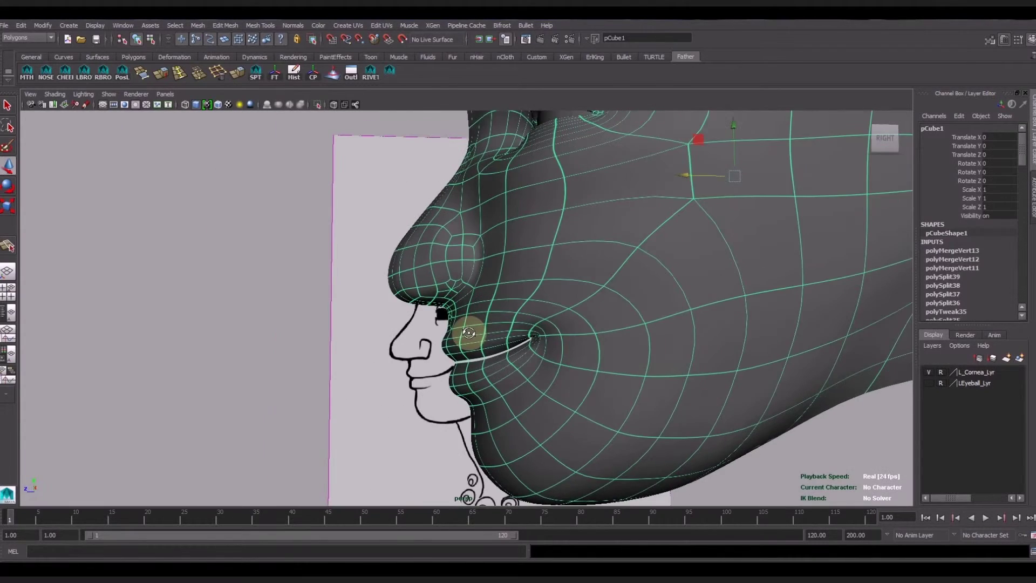
alt+right_drag(352, 232, 386, 297)
mouse_move(386, 298)
alt+mouse_down()
mouse_move(385, 324)
mouse_move(444, 296)
mouse_move(482, 368)
mouse_move(460, 362)
mouse_move(435, 308)
mouse_move(407, 286)
mouse_move(342, 277)
mouse_move(326, 290)
alt+mouse_up()
Step: In vertex mode, pick vertices under the nose, at the tip and just above it
key(F9)
click(439, 297)
click(389, 296)
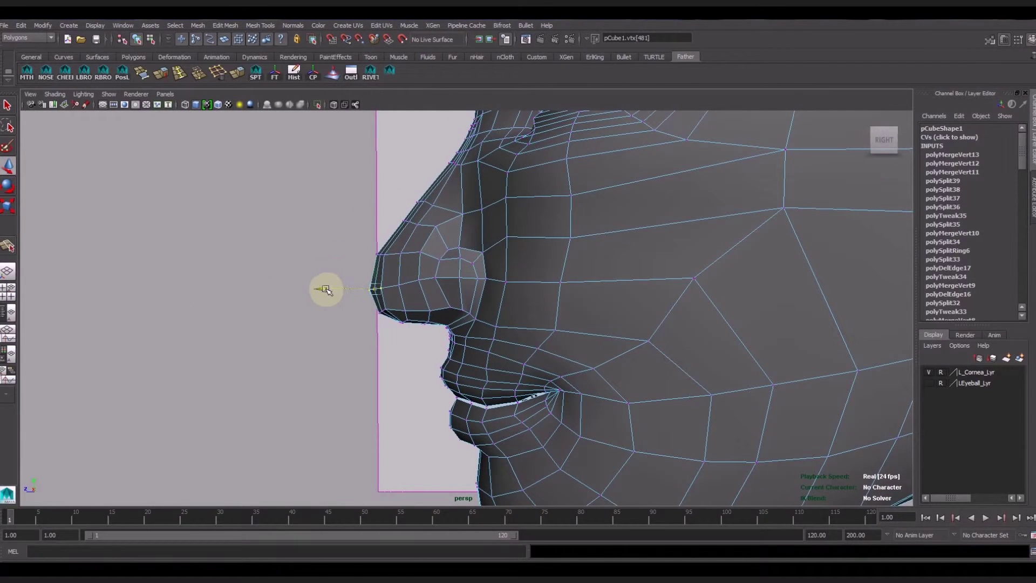
click(380, 255)
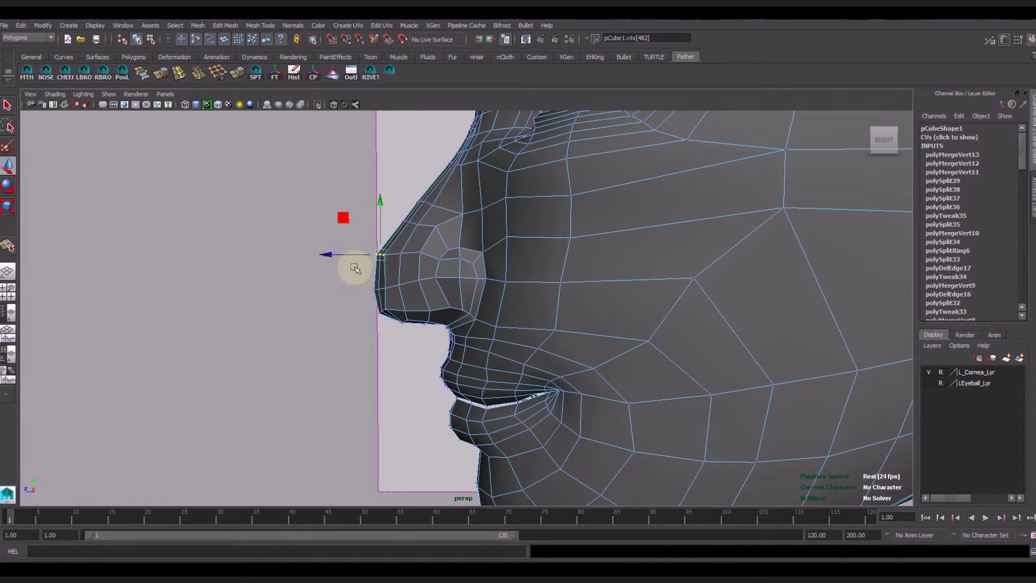
Step: Box-select the two nose-tip vertices and push the tip forward
drag(358, 278, 390, 318)
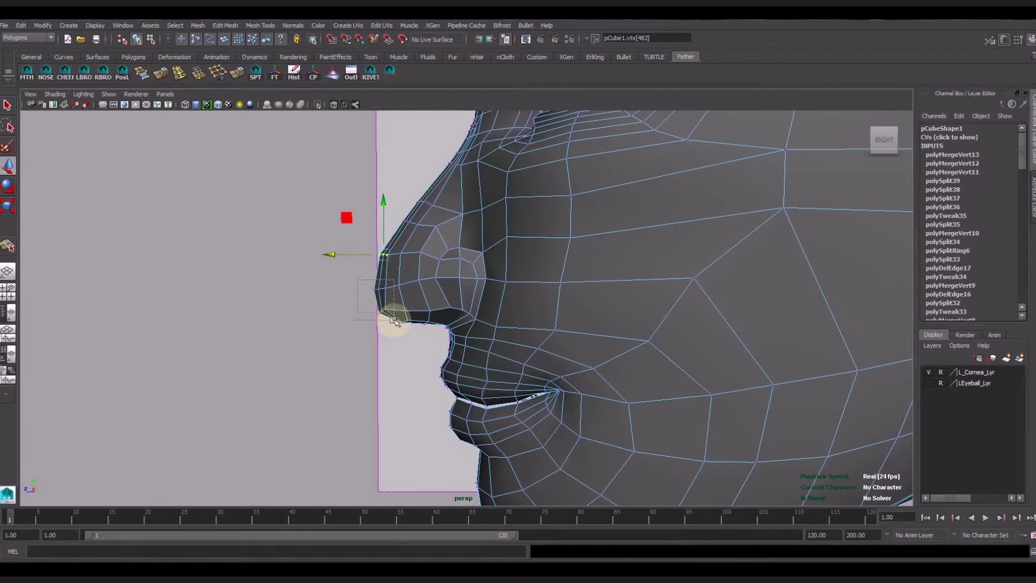
drag(331, 302, 358, 310)
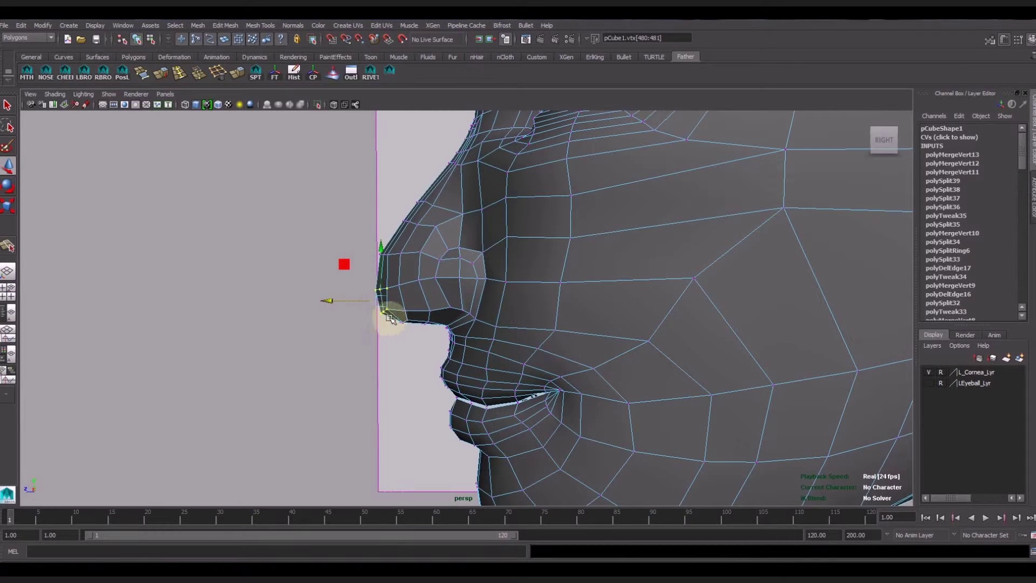
mouse_move(553, 300)
alt+mouse_down()
mouse_move(371, 231)
mouse_move(320, 236)
alt+mouse_up()
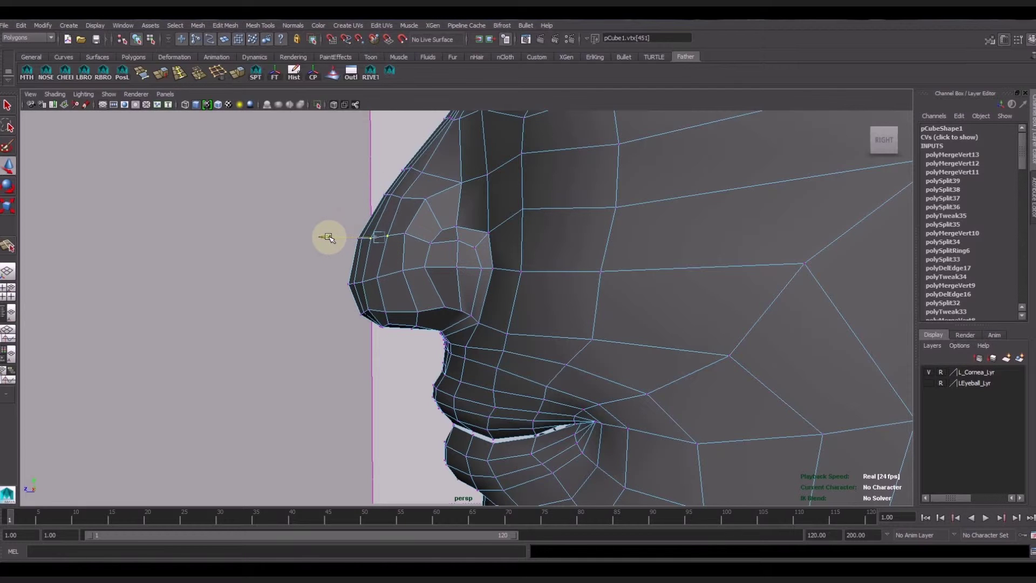
drag(328, 237, 328, 237)
Step: Adjust lower nose, nostril and underside vertices while comparing against the reference drawing
click(409, 280)
mouse_move(416, 309)
alt+mouse_down()
mouse_move(475, 262)
mouse_move(475, 237)
alt+mouse_up()
click(477, 186)
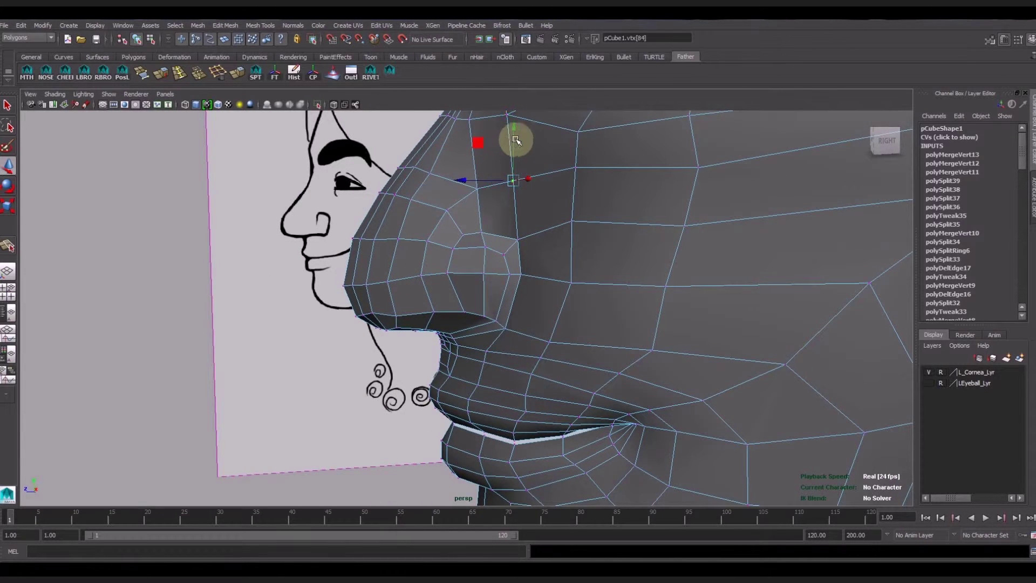
alt+drag(514, 139, 481, 227)
mouse_move(452, 185)
alt+mouse_down()
mouse_move(592, 326)
mouse_move(505, 290)
mouse_move(539, 361)
mouse_move(504, 365)
mouse_move(449, 340)
mouse_move(433, 357)
mouse_move(377, 335)
mouse_move(413, 369)
mouse_move(490, 400)
alt+mouse_up()
click(449, 340)
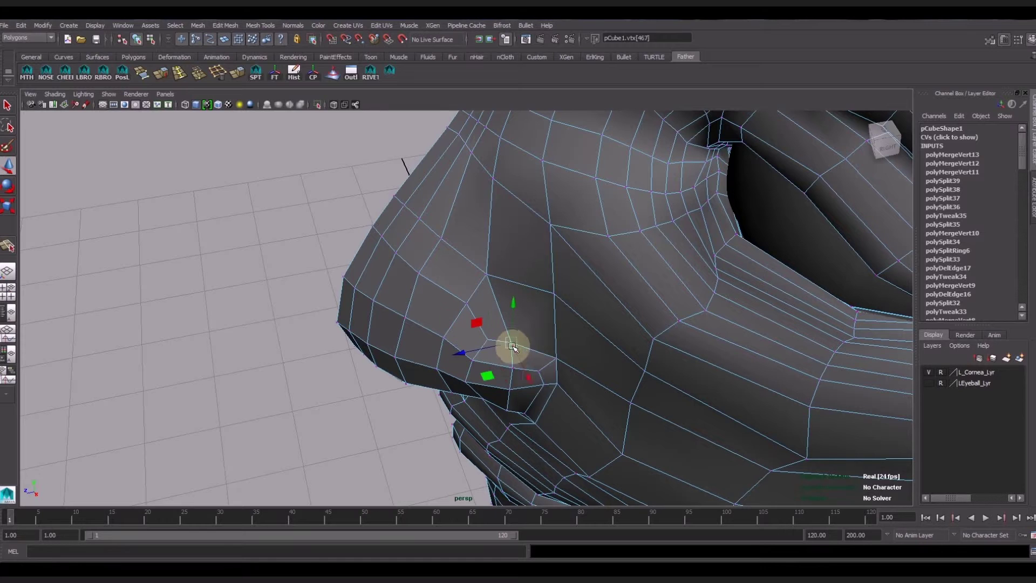
click(533, 403)
mouse_move(532, 403)
alt+mouse_down()
mouse_move(429, 394)
mouse_move(475, 366)
mouse_move(369, 228)
mouse_move(518, 301)
mouse_move(556, 261)
alt+mouse_up()
click(372, 262)
Step: Select the head mesh and apply Normals > Soften Edge
right_drag(556, 262, 540, 348)
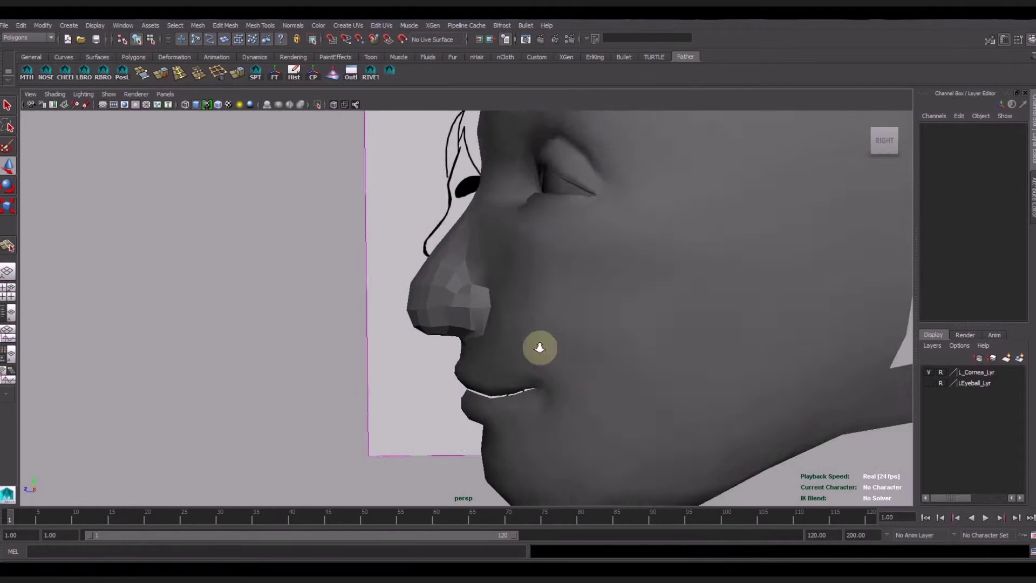
click(565, 312)
click(322, 25)
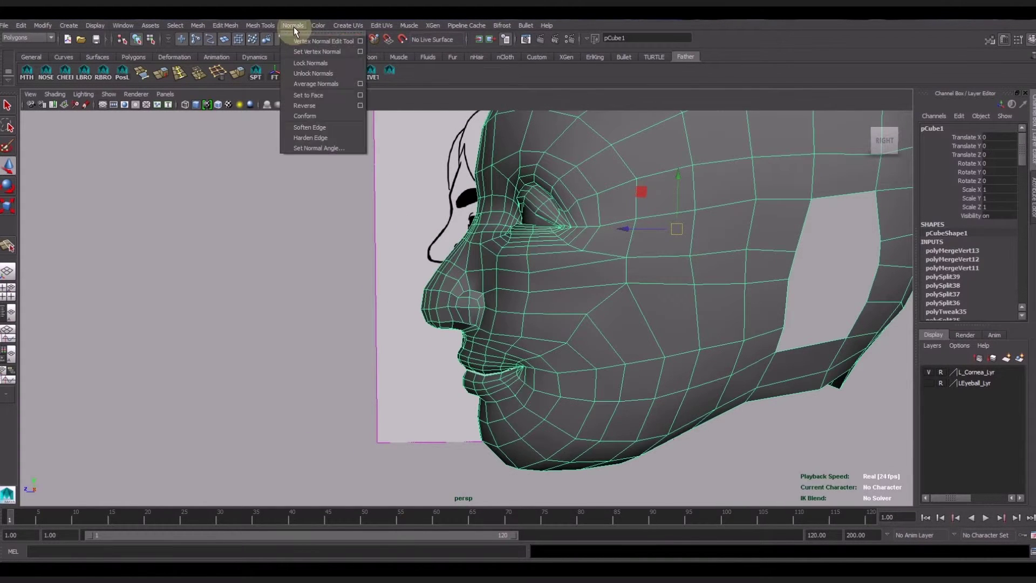
click(313, 132)
click(354, 246)
Step: Reselect the head and orbit and zoom to view it from below
mouse_move(354, 245)
alt+mouse_down()
mouse_move(286, 258)
mouse_move(583, 301)
mouse_move(553, 294)
mouse_move(657, 296)
mouse_move(653, 288)
mouse_move(555, 290)
alt+mouse_up()
click(555, 289)
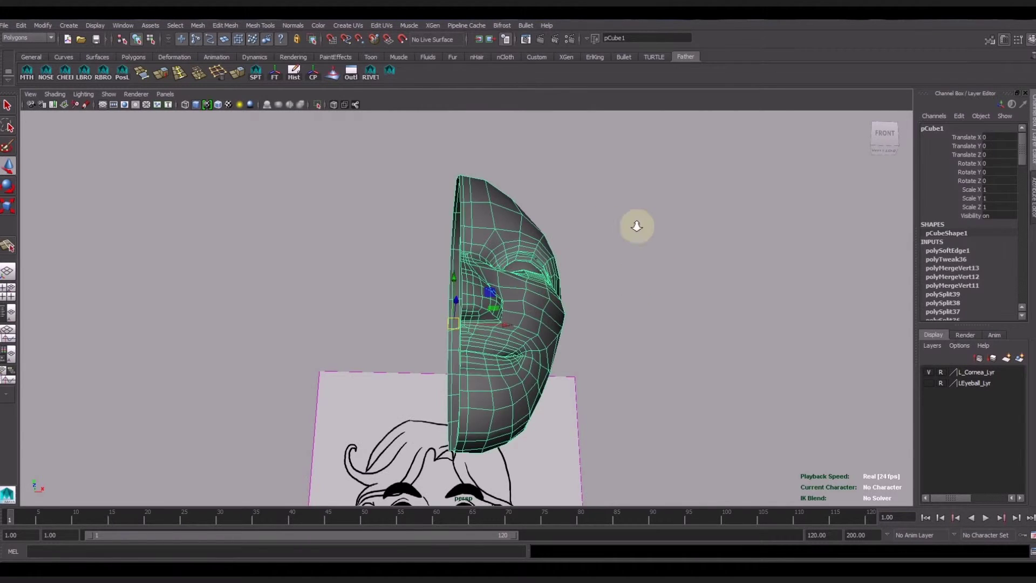
scroll(636, 225, up, 5)
alt+drag(597, 377, 548, 261)
scroll(537, 352, up, 3)
scroll(431, 334, up, 3)
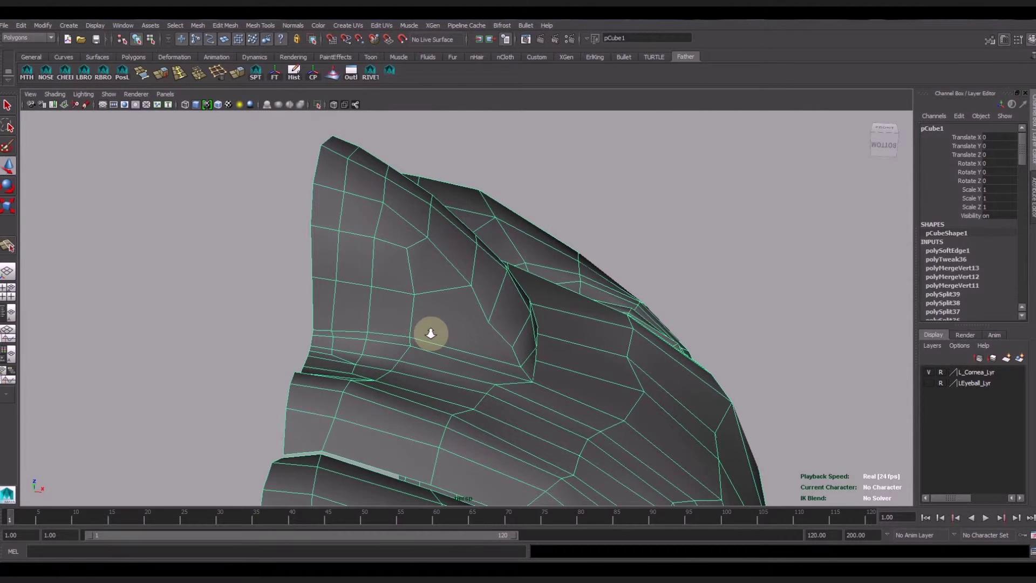
Step: Delete the head mesh's construction history and switch to vertex mode
mouse_move(416, 295)
alt+mouse_down()
mouse_move(347, 335)
mouse_move(319, 335)
alt+mouse_up()
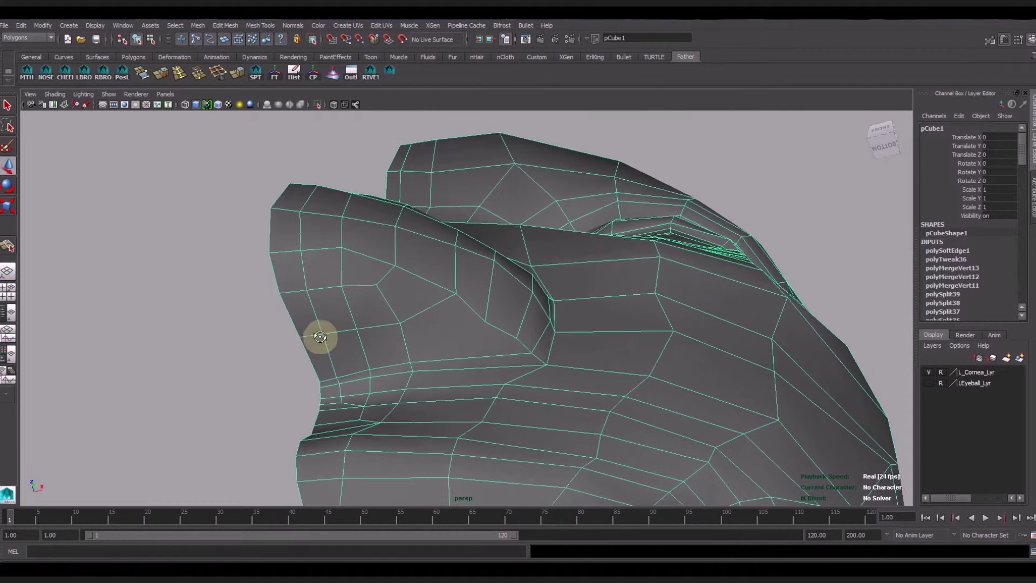
alt+middle_drag(398, 312, 444, 322)
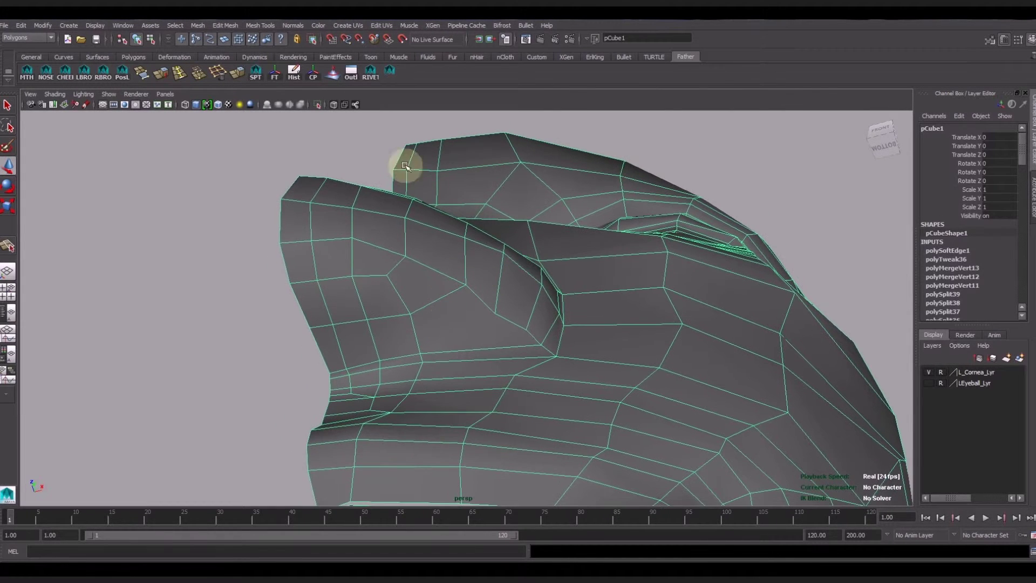
click(294, 72)
alt+drag(499, 323, 518, 328)
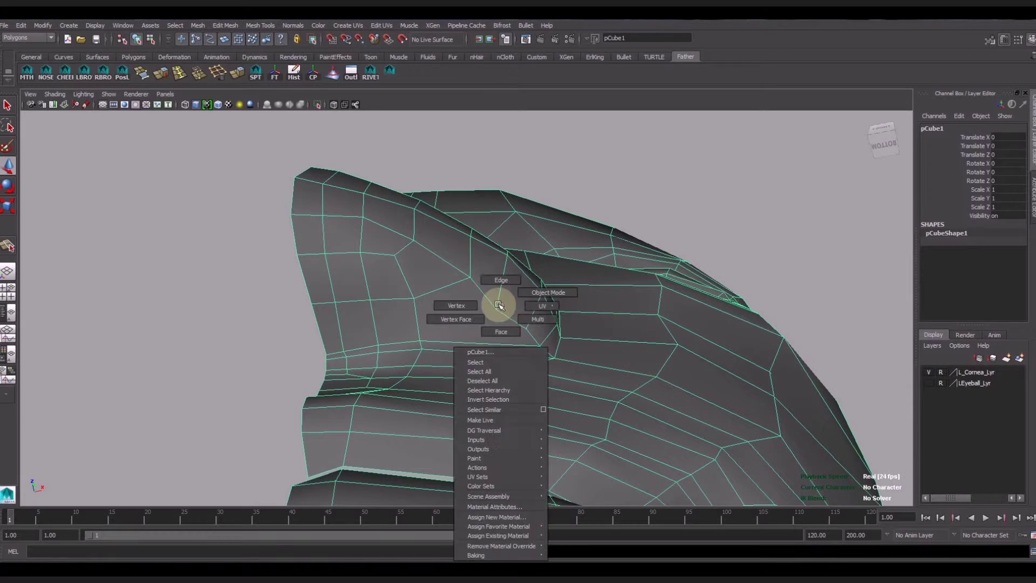
right_drag(502, 303, 497, 281)
click(495, 309)
Step: Nudge vertices along the nose wing fold and nose base, then select the edge across the wing
click(526, 323)
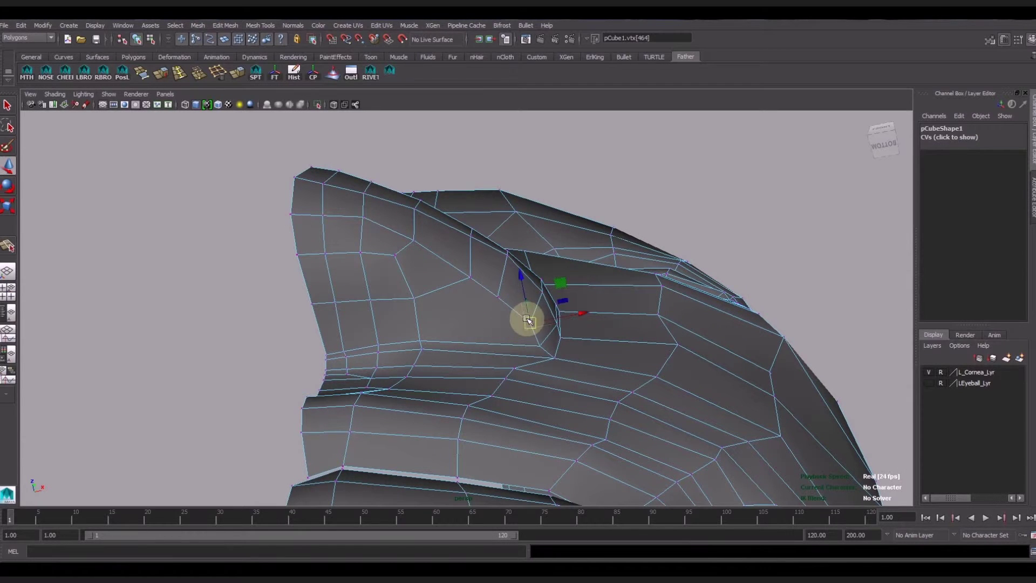
click(412, 300)
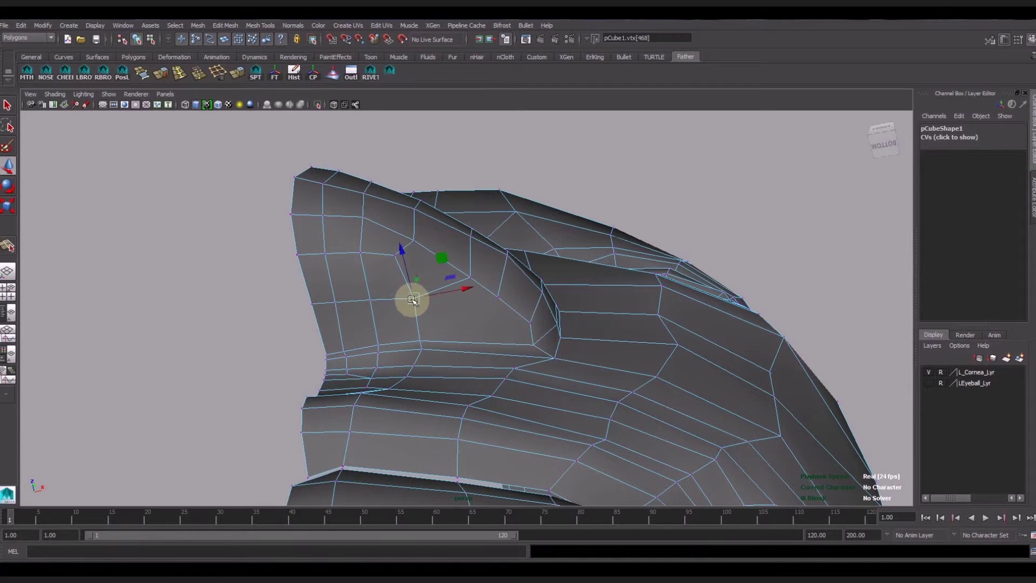
drag(403, 300, 394, 300)
alt+drag(430, 354, 406, 362)
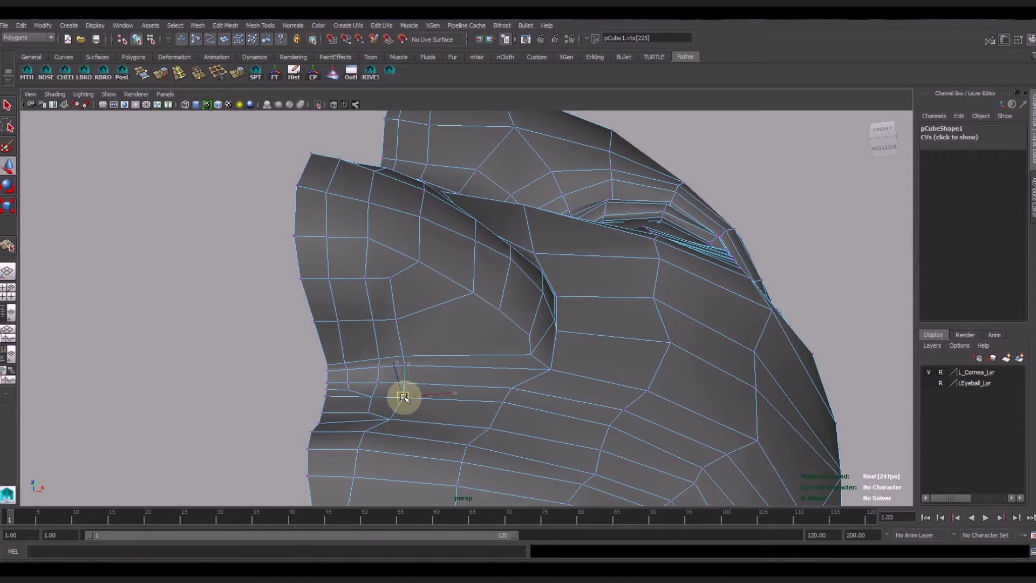
drag(404, 398, 406, 354)
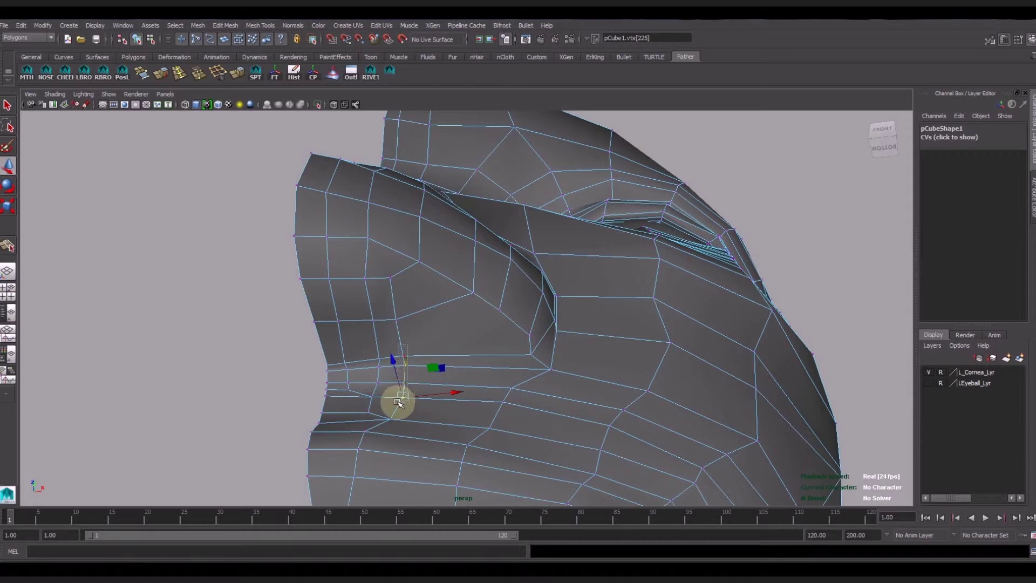
alt+drag(397, 402, 438, 382)
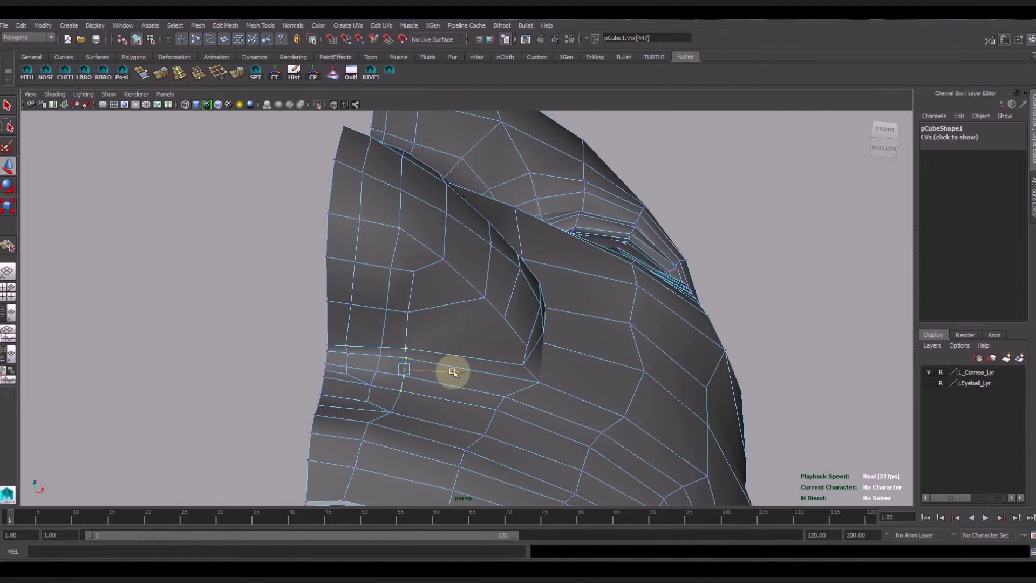
click(394, 408)
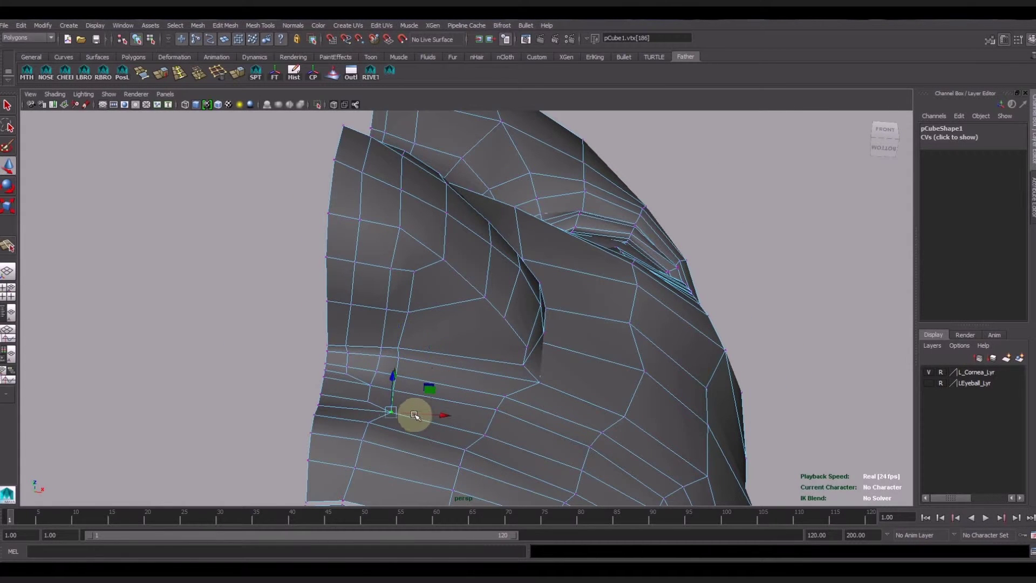
alt+drag(418, 369, 419, 313)
click(435, 294)
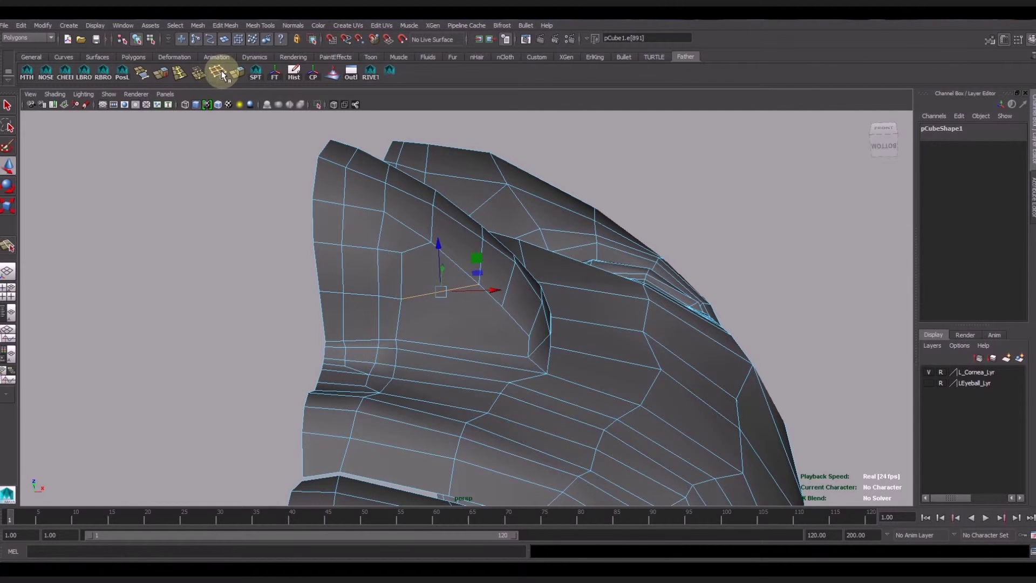
Step: Delete the selected nose-side edge and pick a neighbouring edge by the nostril
click(218, 73)
alt+drag(513, 359, 481, 356)
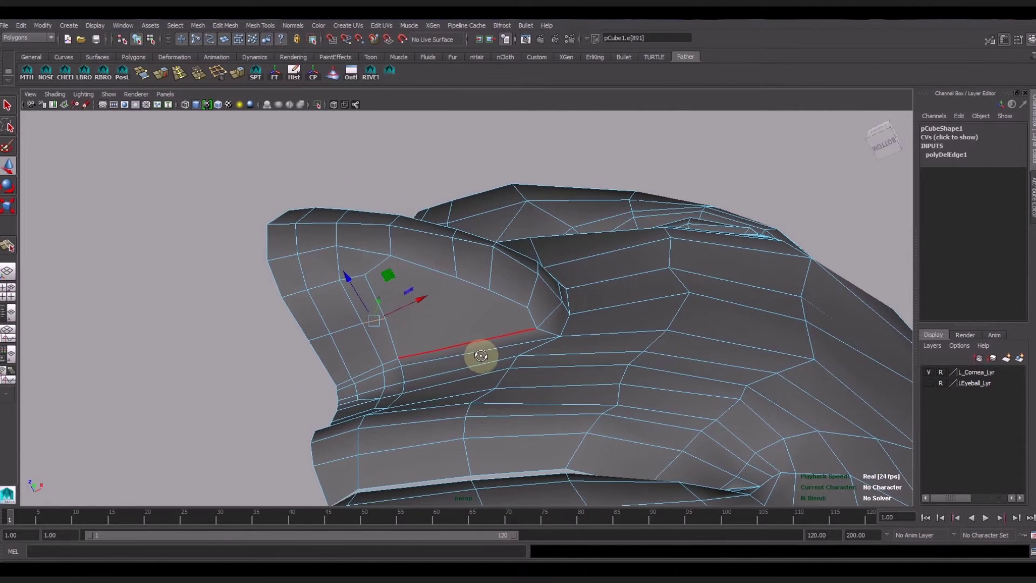
click(367, 288)
alt+drag(389, 331, 420, 355)
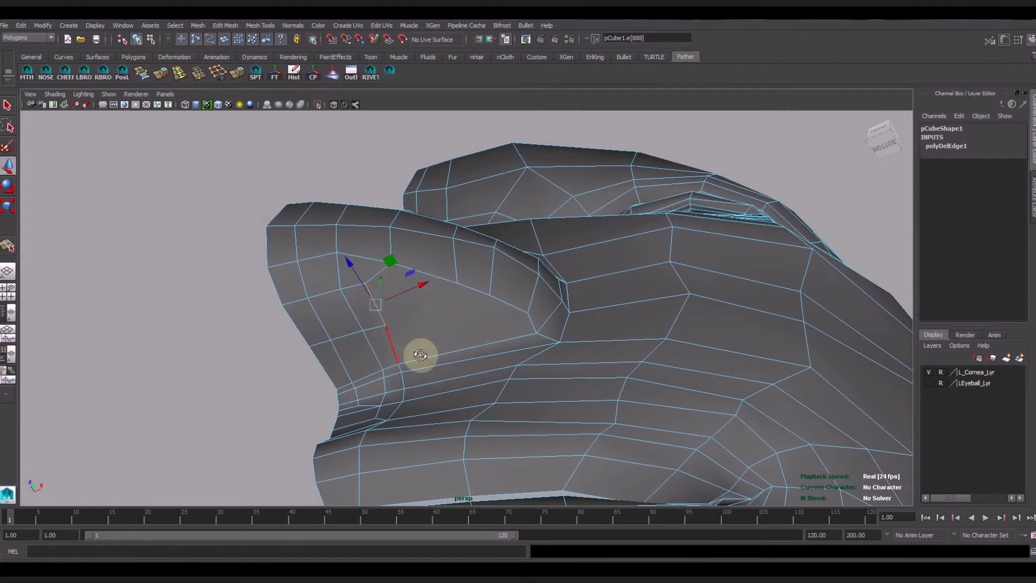
Step: Select the merged nose-side face and extrude it inward with a 0.85 offset
key(F11)
click(435, 319)
alt+drag(494, 366, 451, 300)
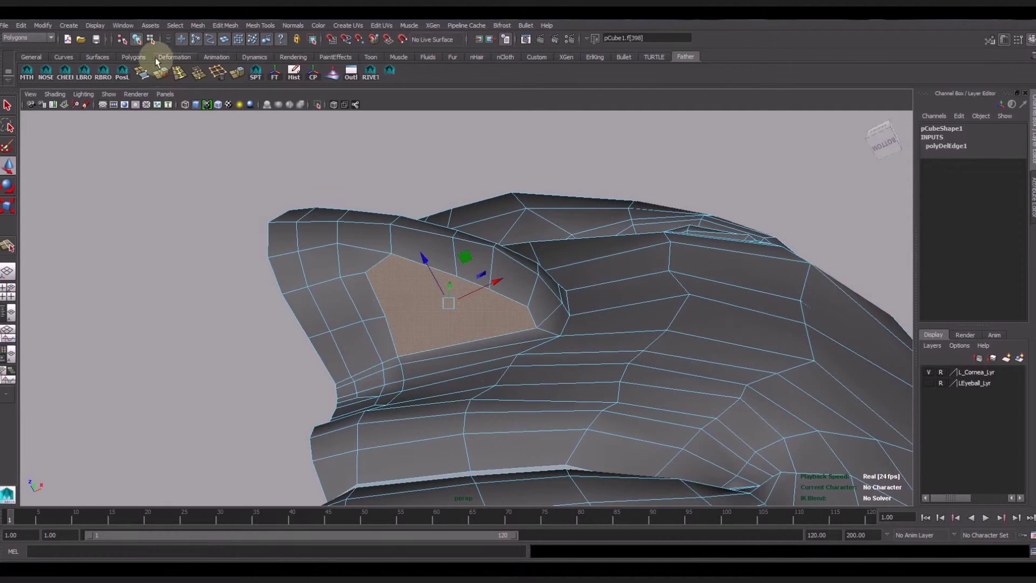
mouse_move(388, 287)
alt+mouse_down()
mouse_move(342, 313)
mouse_move(342, 347)
mouse_move(389, 287)
alt+mouse_up()
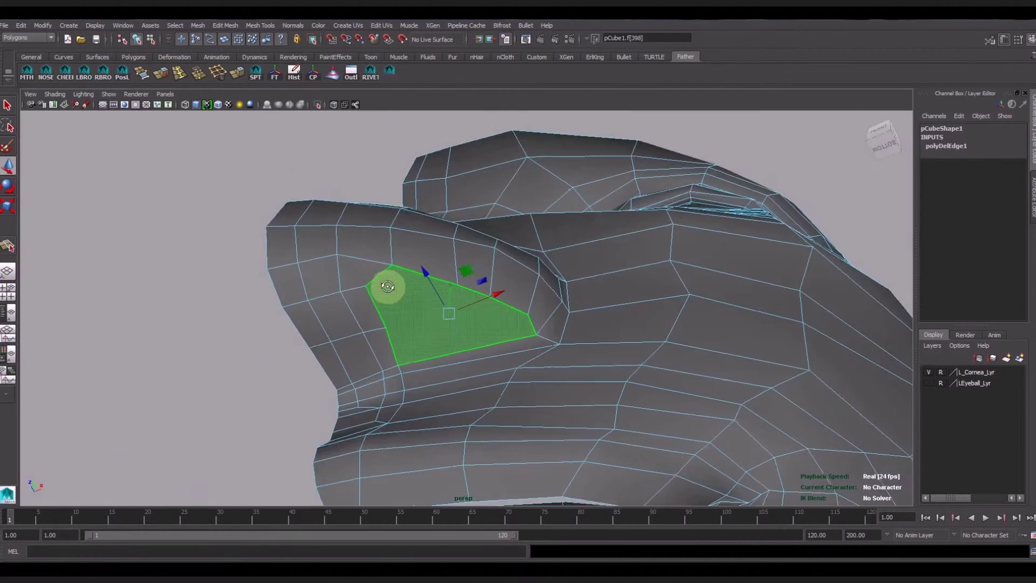
key(ctrl+e)
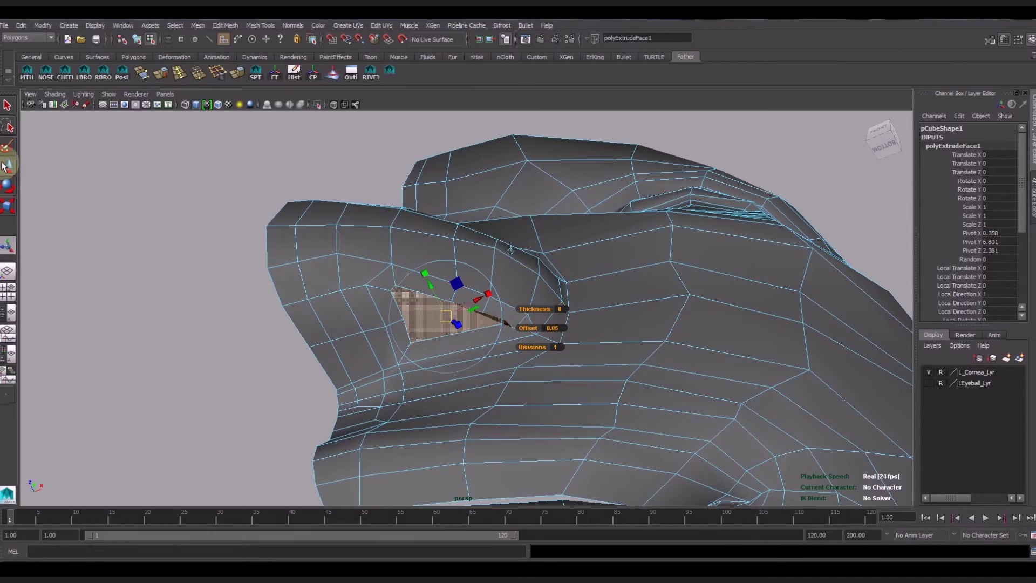
alt+drag(511, 251, 546, 308)
right_drag(486, 289, 485, 269)
mouse_move(486, 291)
alt+mouse_down()
mouse_move(442, 359)
mouse_move(393, 347)
mouse_move(480, 304)
alt+mouse_up()
Step: In vertex mode, reshape the nostril rim and the nose wing outline
key(Delete)
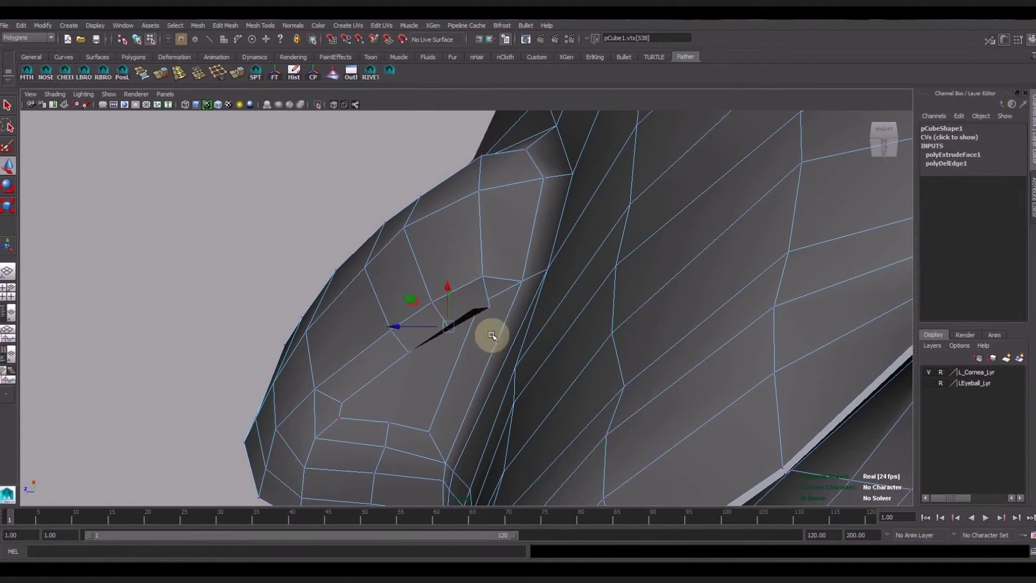
mouse_move(465, 339)
alt+mouse_down()
mouse_move(479, 262)
mouse_move(540, 382)
mouse_move(583, 358)
mouse_move(412, 310)
mouse_move(445, 307)
mouse_move(479, 331)
mouse_move(486, 321)
alt+mouse_up()
click(475, 301)
click(480, 253)
click(405, 248)
drag(415, 277, 393, 274)
drag(399, 237, 405, 201)
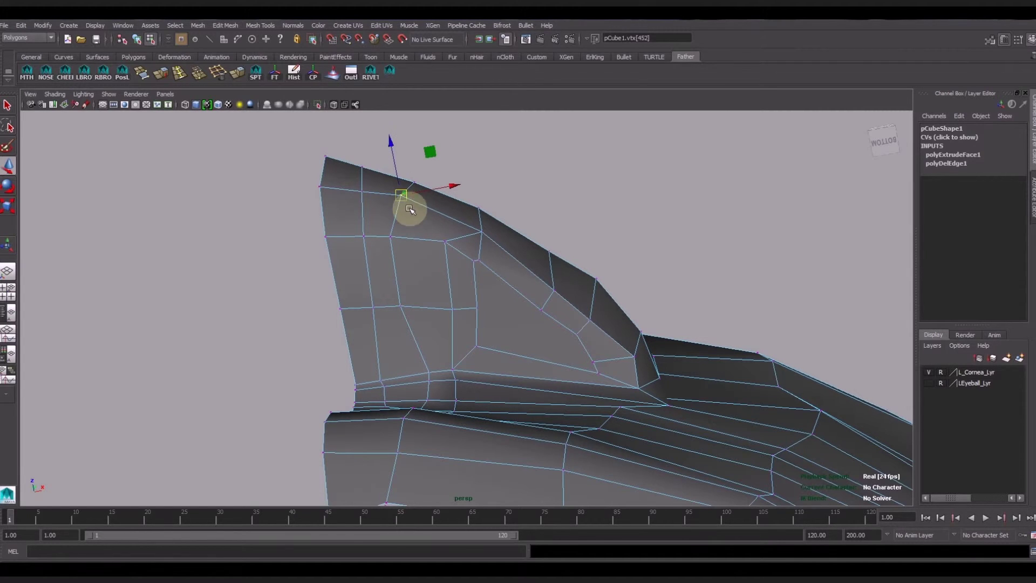
Step: Shift the lower fold vertices and a higher nose wing vertex to the left
click(429, 360)
alt+drag(430, 363, 464, 447)
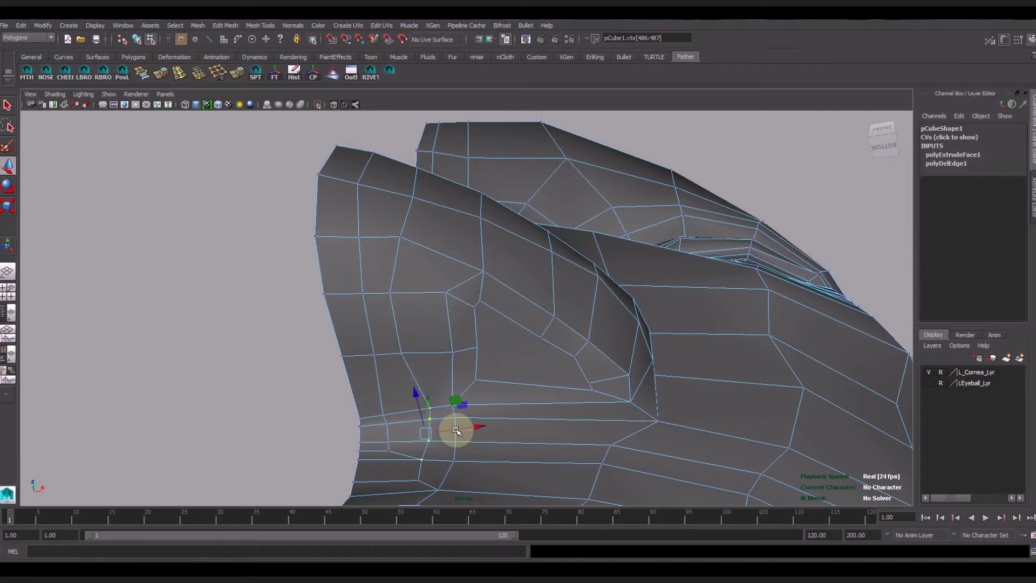
click(464, 431)
click(435, 412)
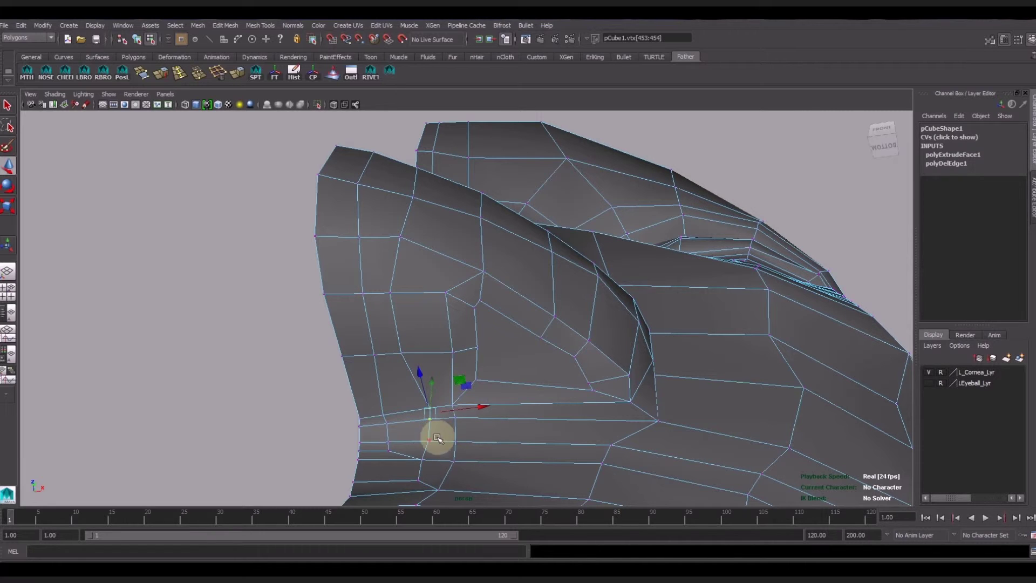
drag(432, 456, 479, 423)
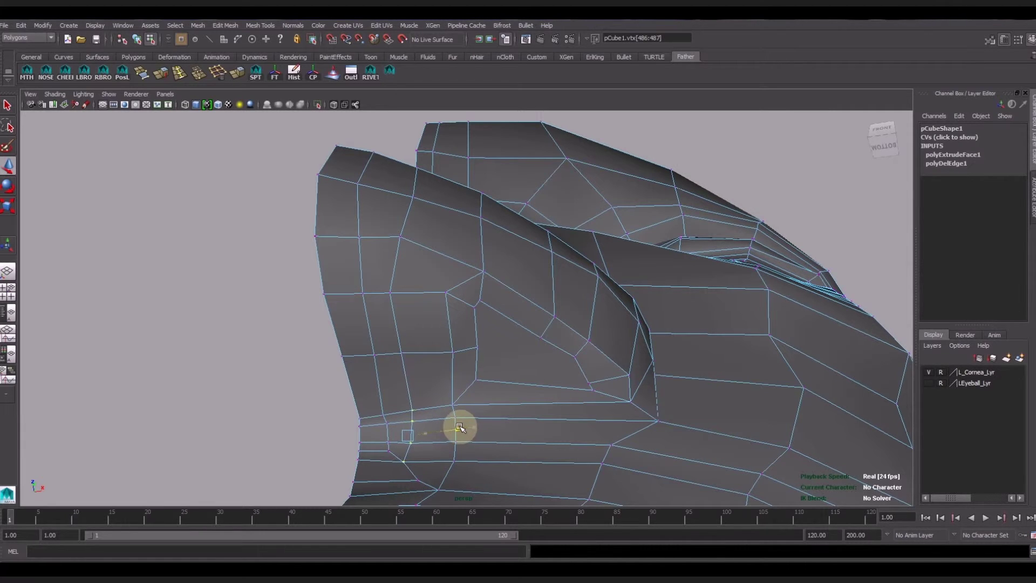
click(440, 298)
middle_drag(494, 312, 474, 314)
Step: Move the loop vertices around the opening left and up so they flow smoothly
click(482, 271)
drag(482, 271, 458, 250)
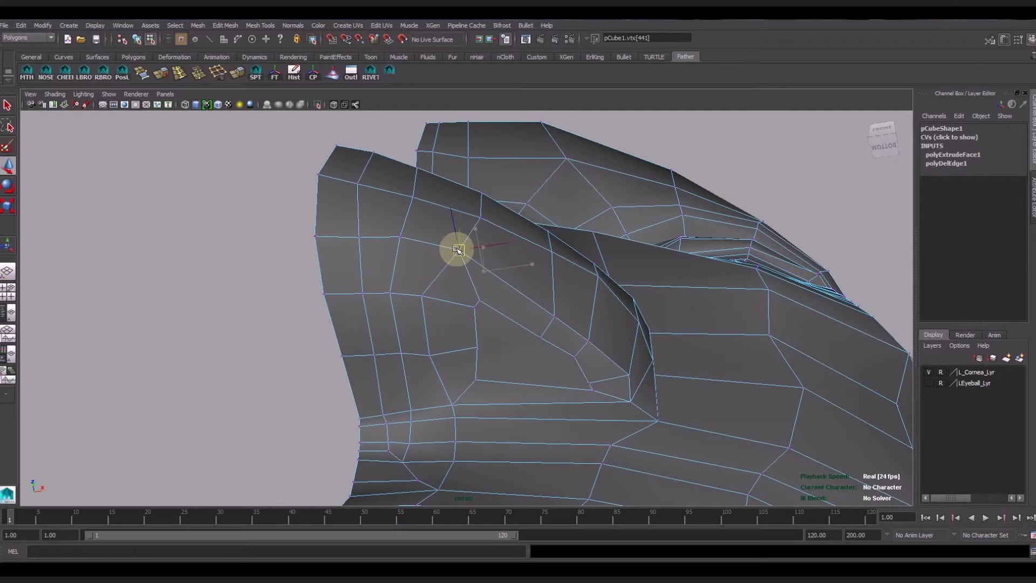
click(473, 306)
drag(470, 309, 441, 303)
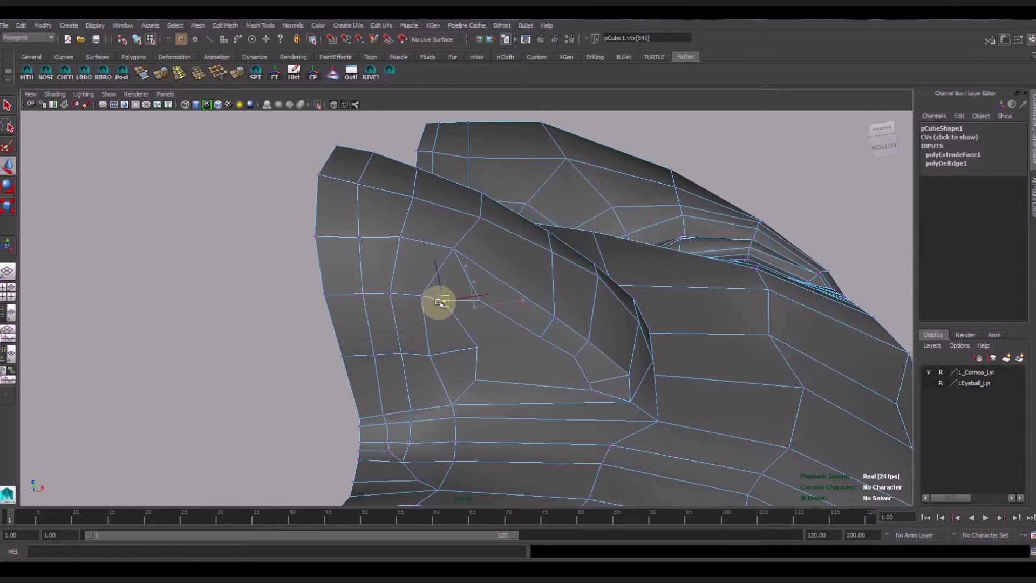
click(468, 279)
drag(482, 347, 461, 352)
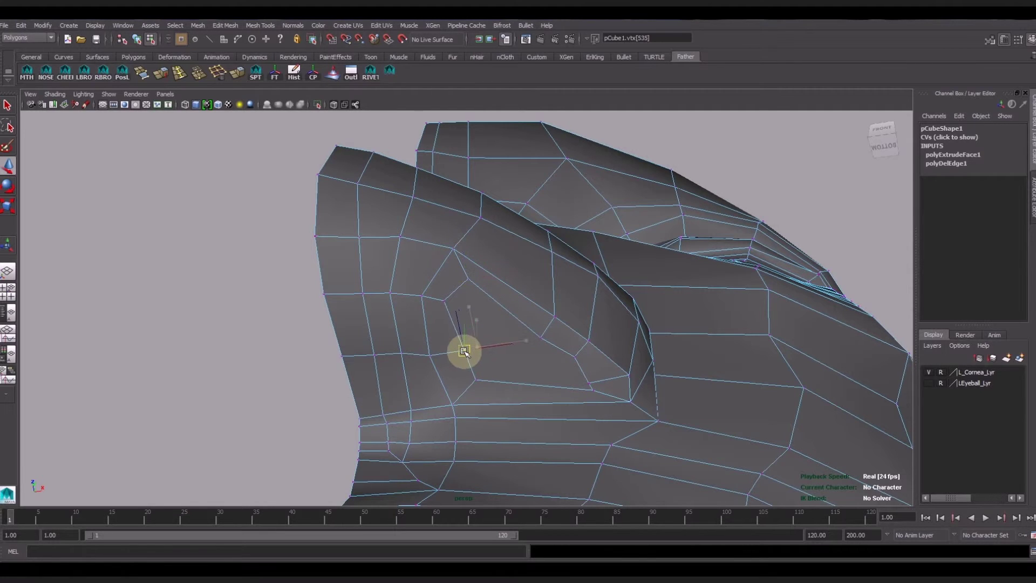
drag(436, 239, 440, 241)
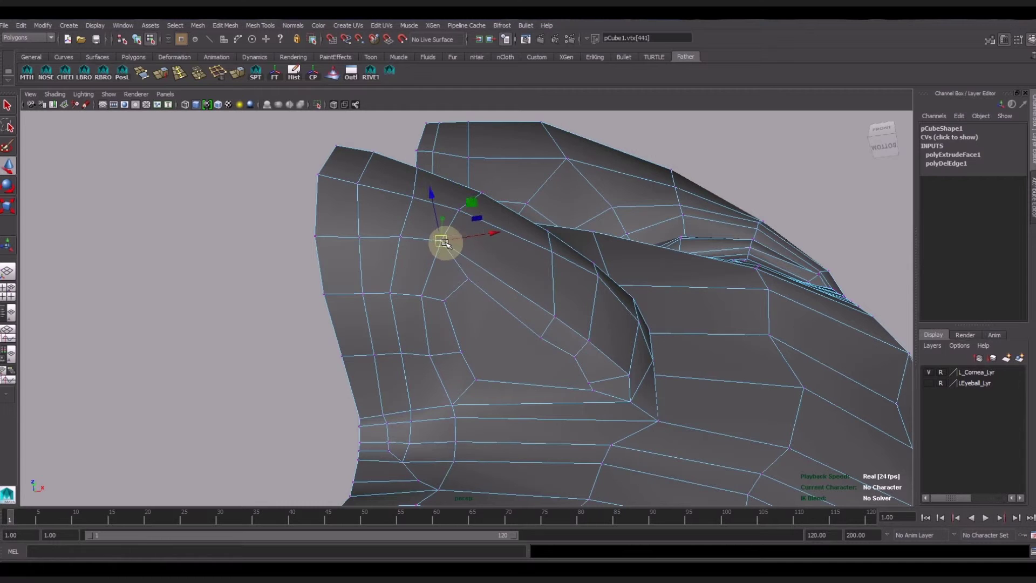
Step: Adjust upper-loop vertices above the opening, then pick a vertex on the nose underside
mouse_move(540, 319)
mouse_down()
mouse_move(556, 362)
mouse_move(528, 382)
mouse_up()
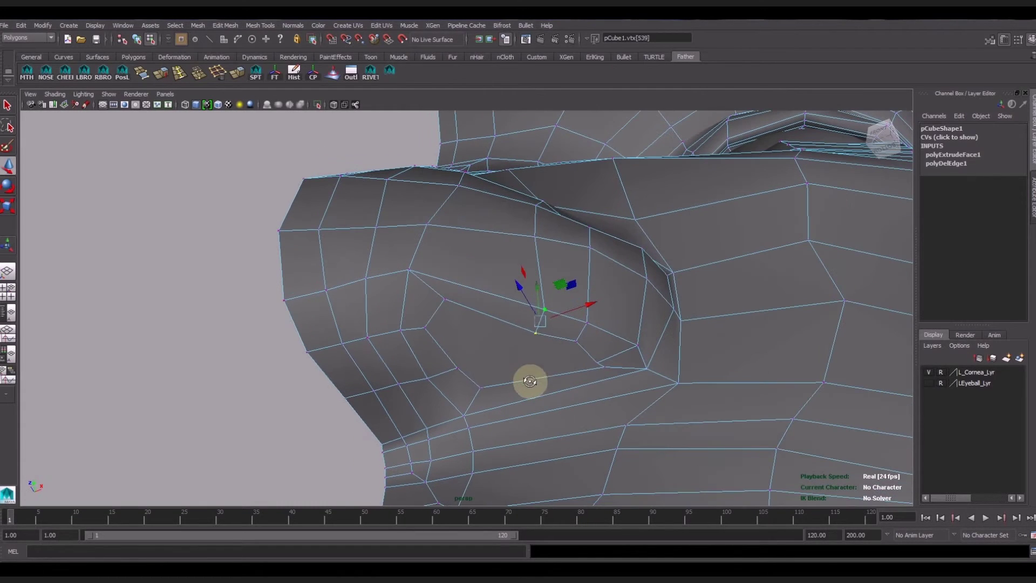
mouse_move(537, 317)
mouse_down()
mouse_move(504, 305)
mouse_move(536, 379)
mouse_up()
click(543, 285)
click(544, 252)
drag(544, 250, 524, 252)
mouse_move(546, 309)
alt+mouse_down()
mouse_move(539, 358)
mouse_move(511, 354)
alt+mouse_up()
click(534, 207)
Step: Raise the nostril rim vertex, pull it left and down, and pick neighbouring rim vertices
click(419, 271)
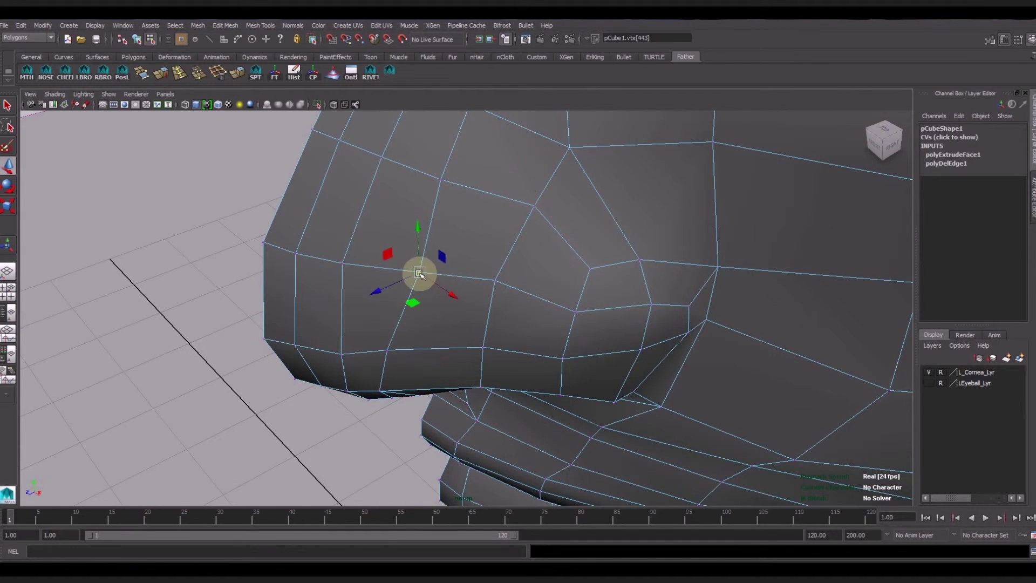
mouse_move(416, 351)
alt+mouse_down()
mouse_move(403, 293)
mouse_move(475, 331)
mouse_move(480, 317)
alt+mouse_up()
click(387, 282)
click(492, 249)
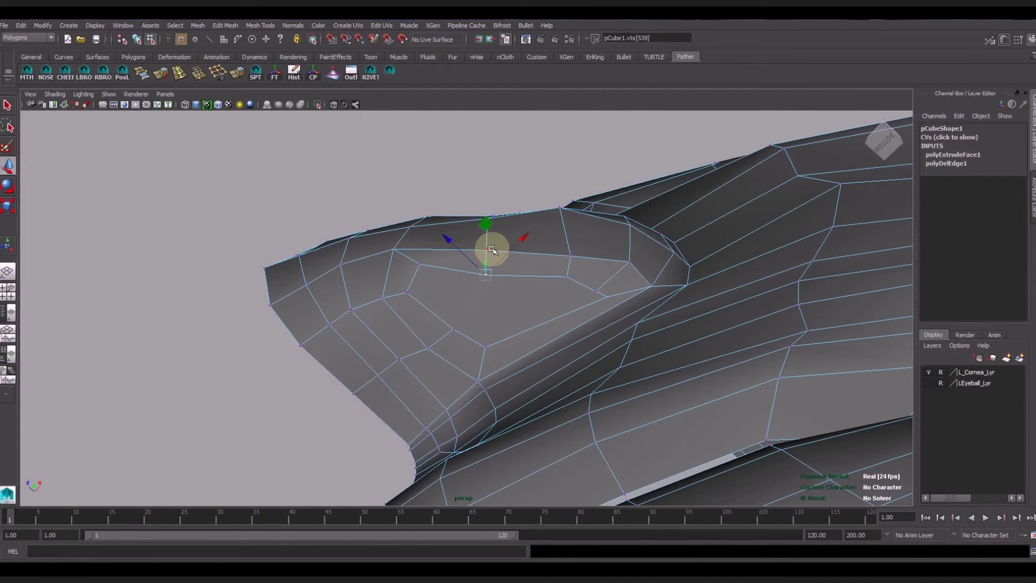
drag(486, 267, 479, 248)
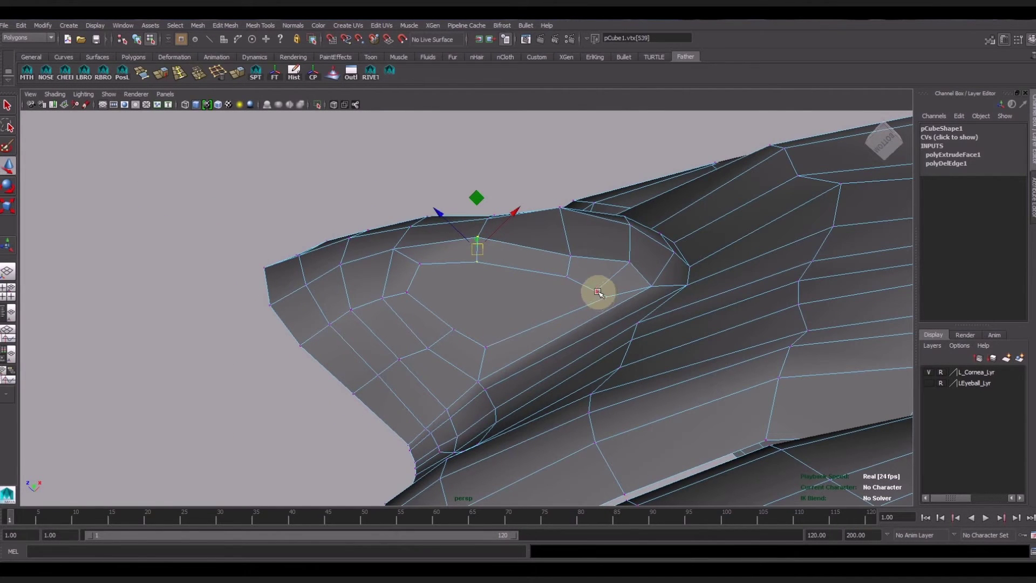
drag(609, 298, 579, 309)
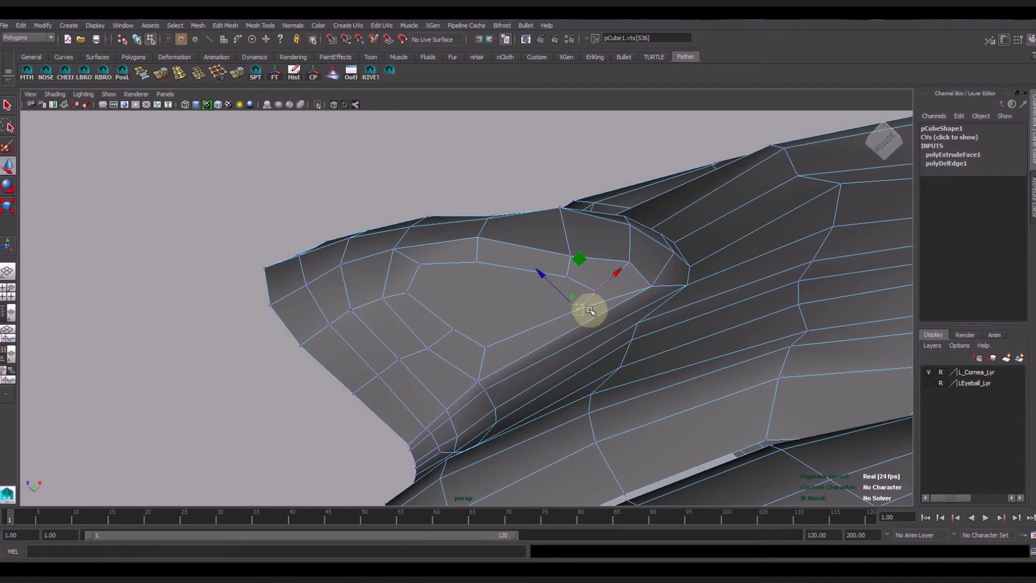
click(650, 288)
click(595, 292)
click(564, 278)
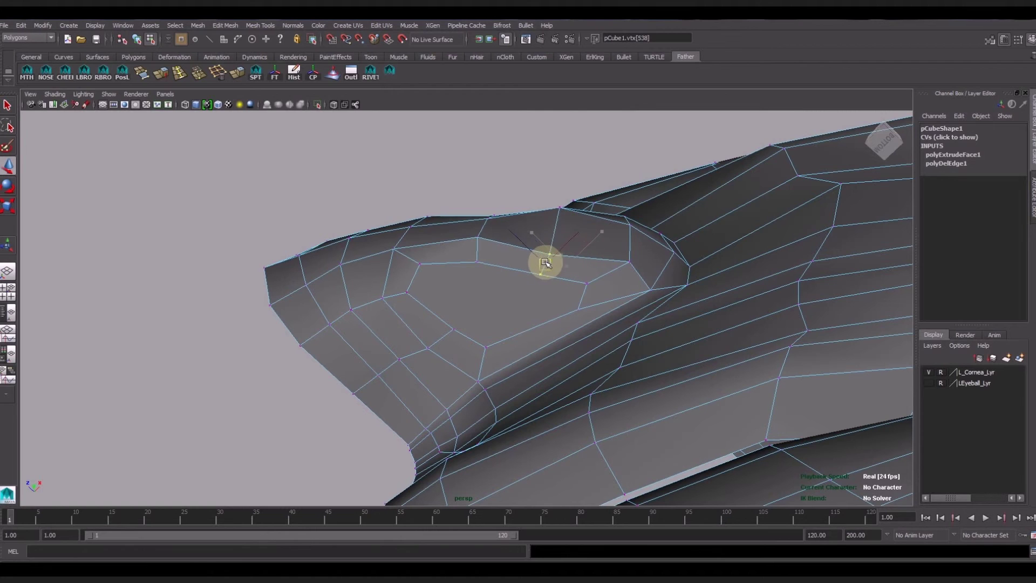
Step: Push an inner-loop vertex deeper and pick a rim vertex under the nose
click(455, 328)
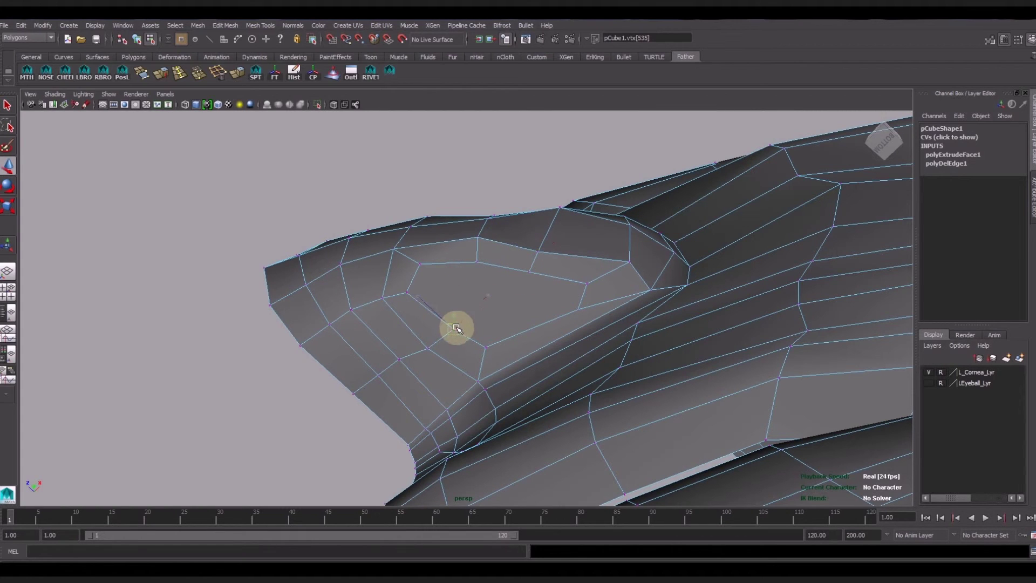
mouse_move(463, 312)
mouse_down()
mouse_move(532, 398)
mouse_move(662, 426)
mouse_move(537, 435)
mouse_move(479, 425)
mouse_move(529, 416)
mouse_move(517, 410)
mouse_move(504, 430)
mouse_move(528, 411)
mouse_move(562, 421)
mouse_move(537, 424)
mouse_up()
alt+drag(481, 336, 447, 344)
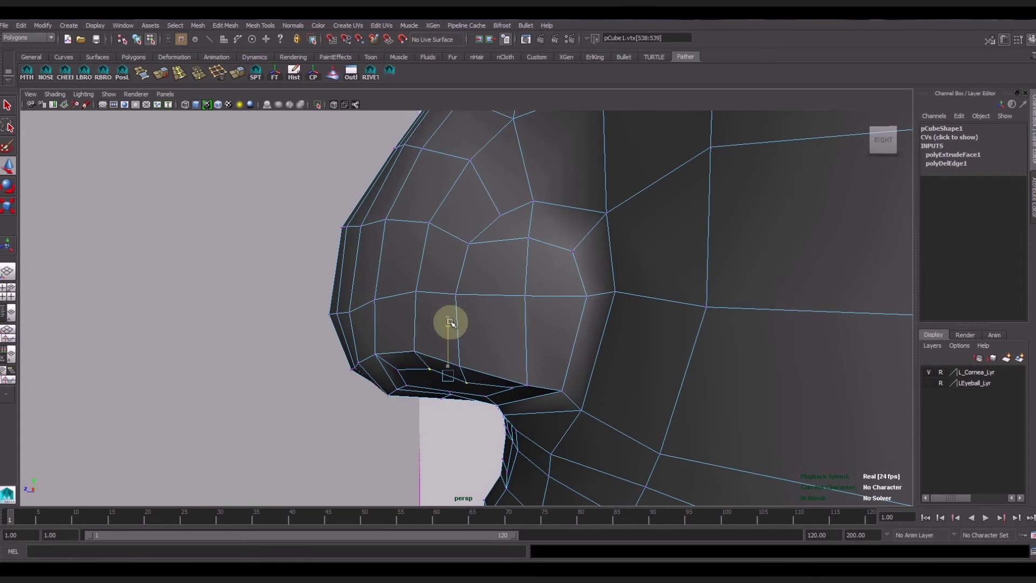
click(397, 372)
mouse_move(397, 371)
alt+mouse_down()
mouse_move(426, 419)
mouse_move(411, 319)
mouse_move(555, 293)
mouse_move(559, 312)
mouse_move(504, 377)
mouse_move(539, 398)
mouse_move(483, 414)
mouse_move(592, 411)
mouse_move(632, 365)
mouse_move(659, 363)
mouse_move(684, 389)
mouse_move(676, 400)
mouse_move(685, 370)
alt+mouse_up()
click(571, 274)
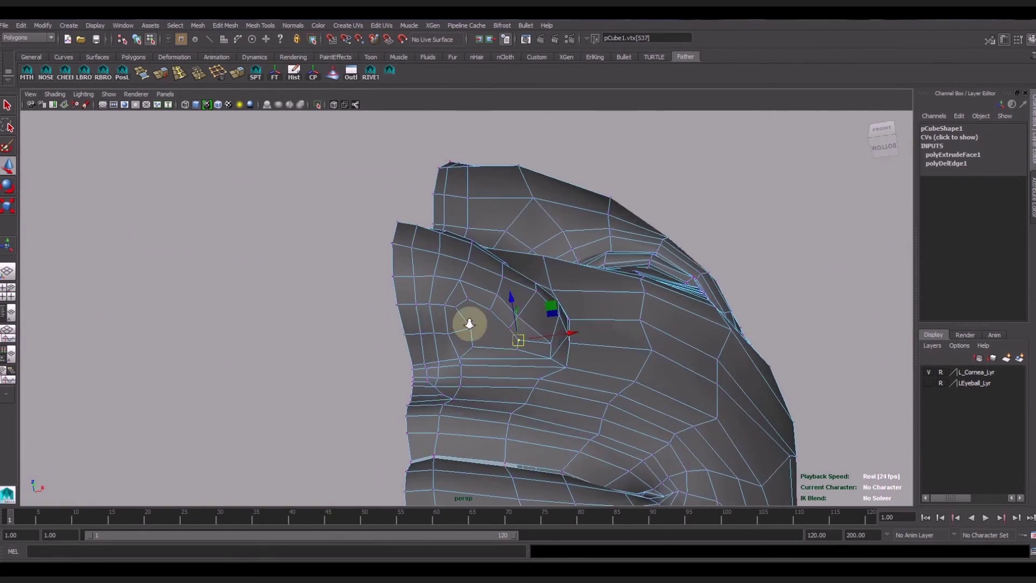
Step: Switch to face selection from the marking menu and pick the inner nostril face
alt+drag(470, 324, 492, 347)
right_click(492, 347)
click(492, 363)
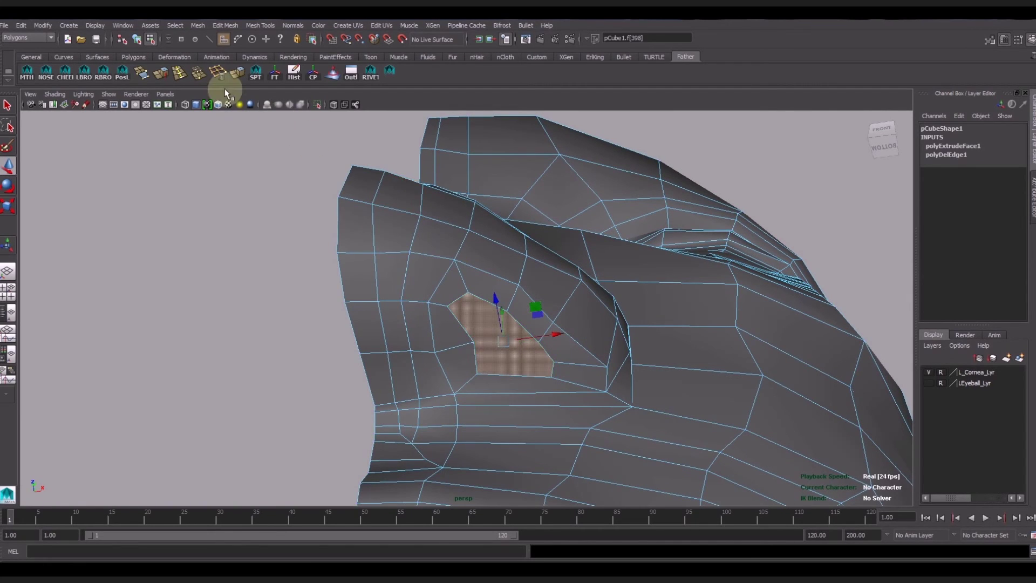